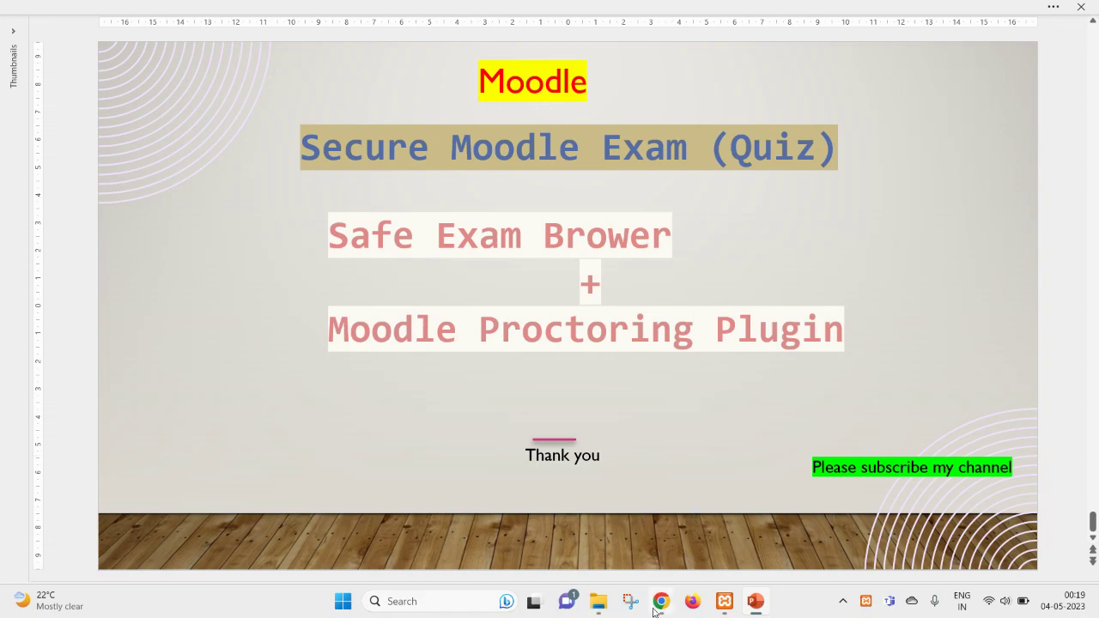
Switch from the Secure Moodle Exam slide to the Moodle site administration page in Chrome.
click(592, 515)
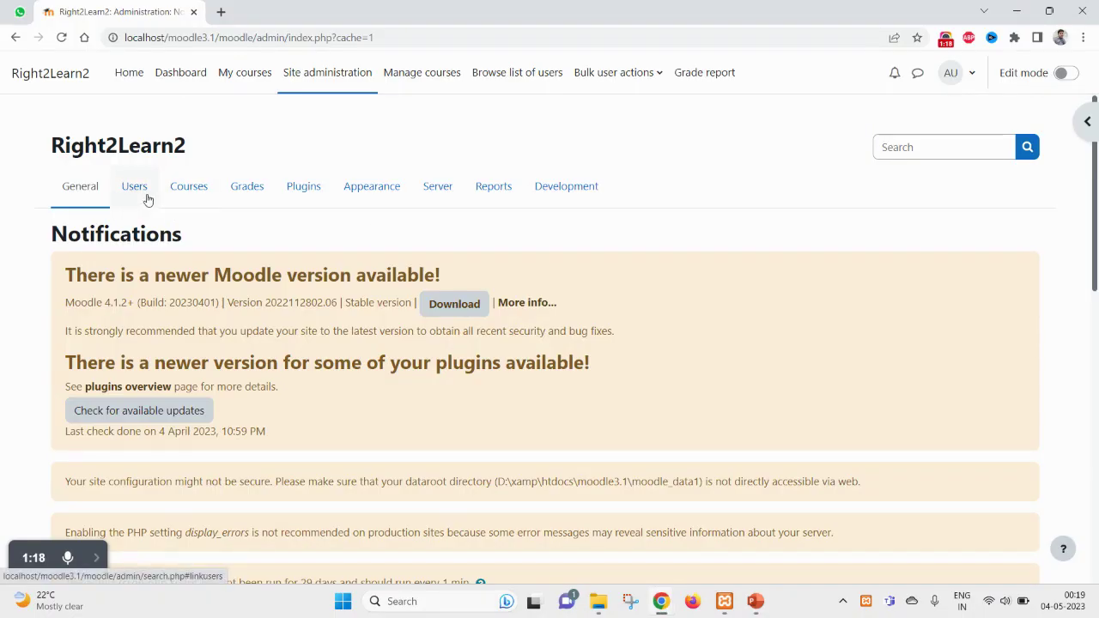
Go via course management to My courses and open the Quiz Test course page.
click(189, 194)
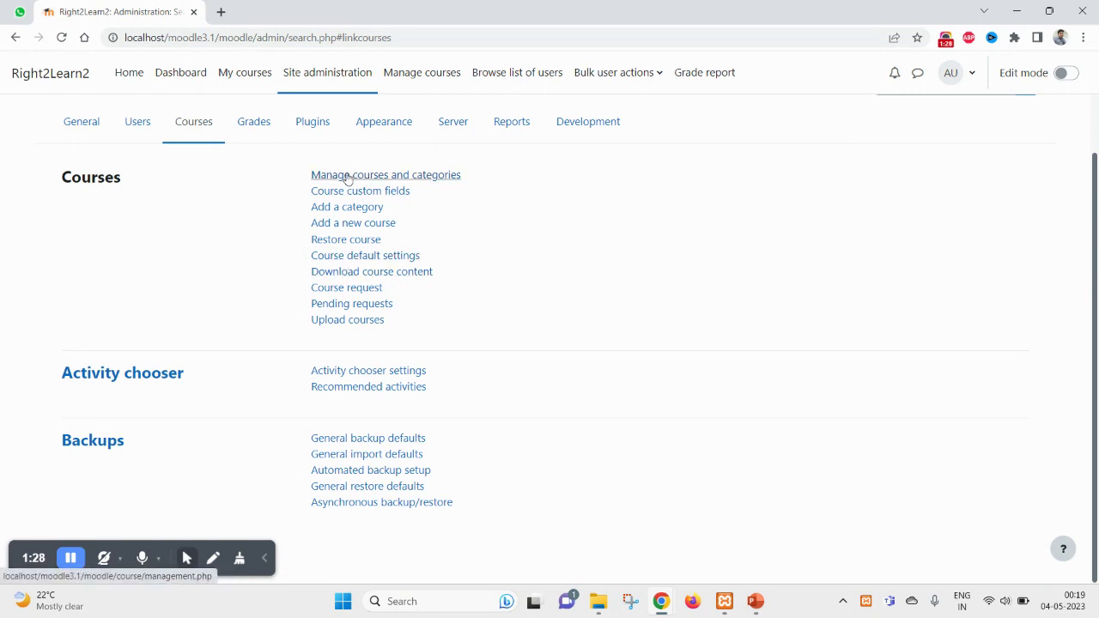
click(361, 180)
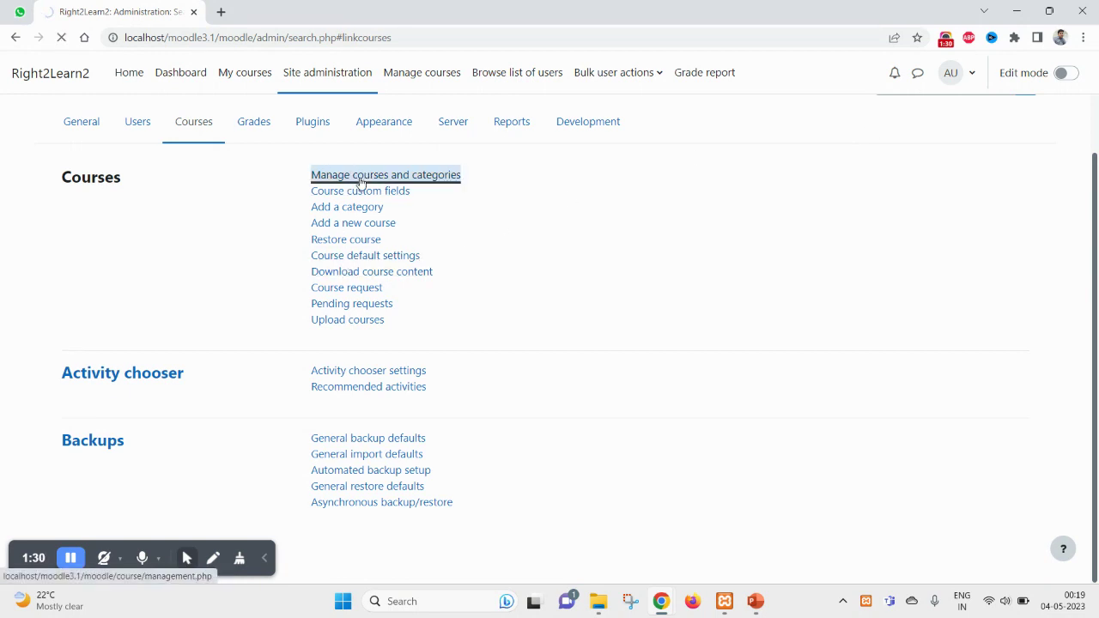
scroll(420, 344, down, 3)
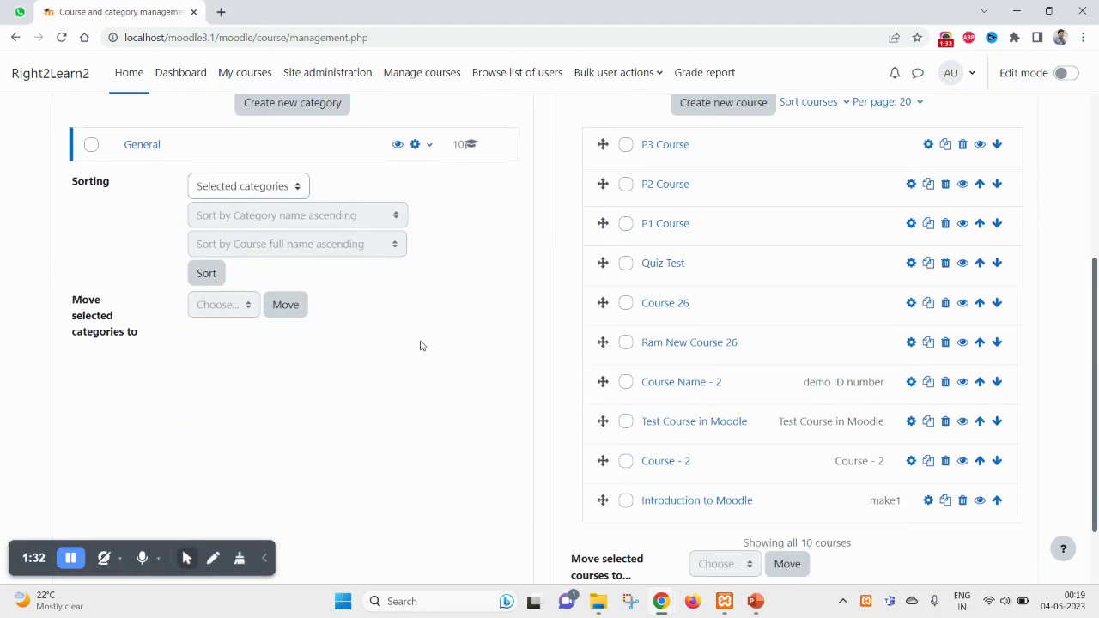
scroll(418, 223, up, 3)
click(246, 78)
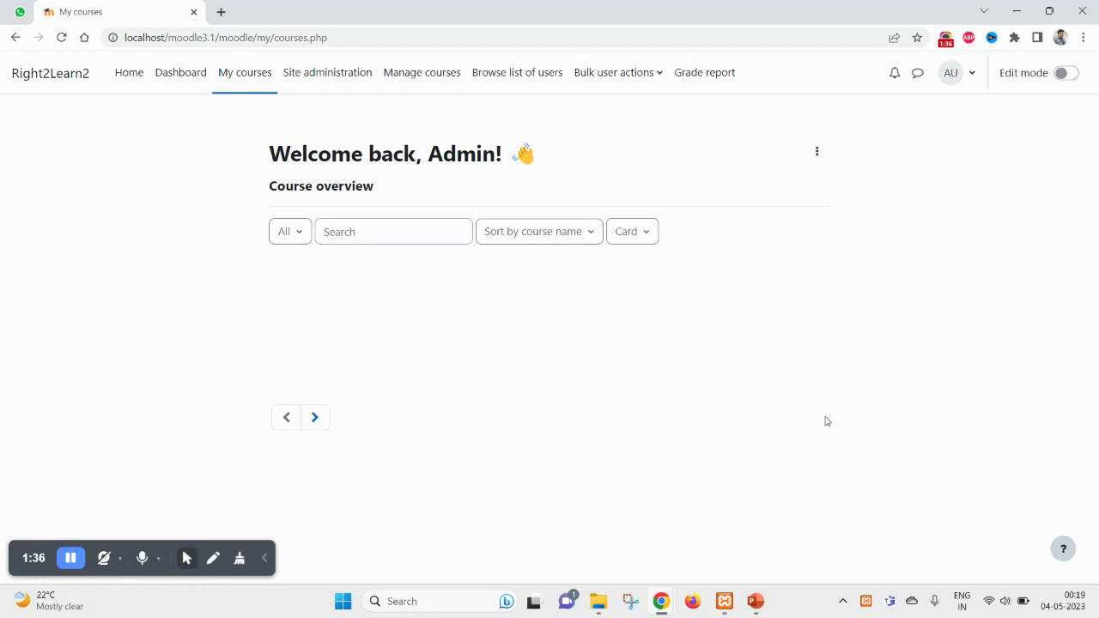
scroll(729, 463, down, 2)
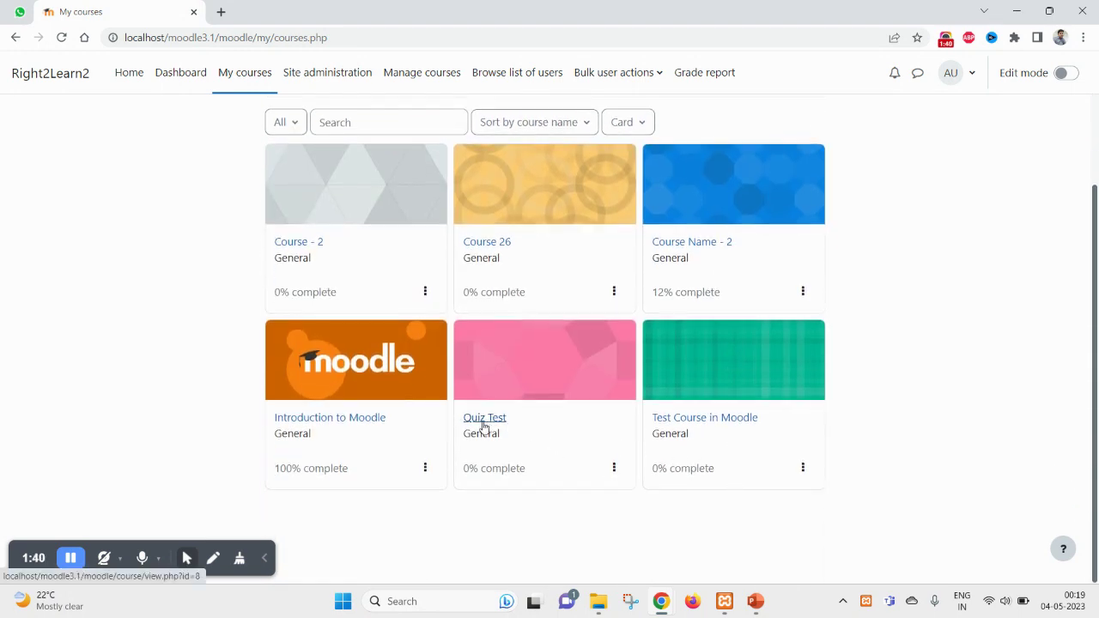
drag(517, 421, 462, 418)
click(535, 417)
click(485, 421)
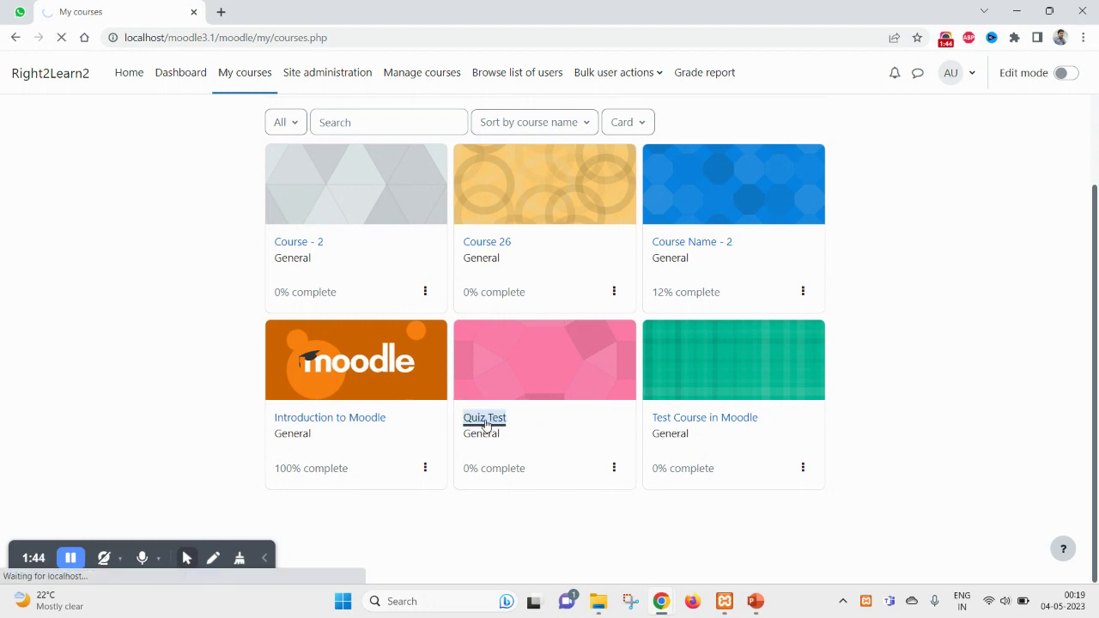
scroll(484, 424, down, 2)
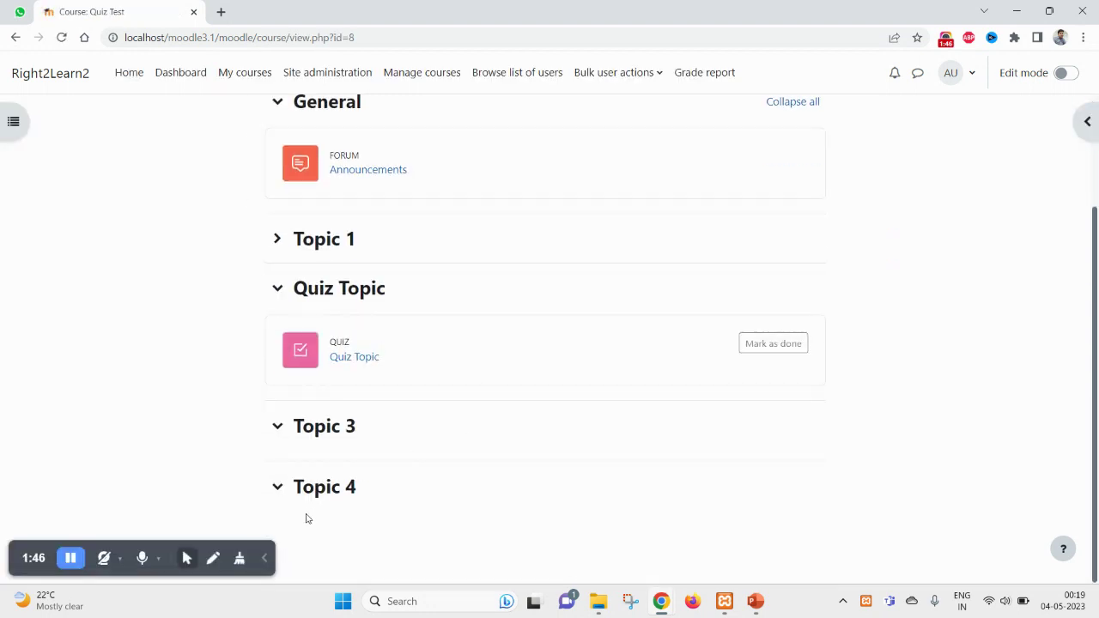
scroll(749, 286, up, 2)
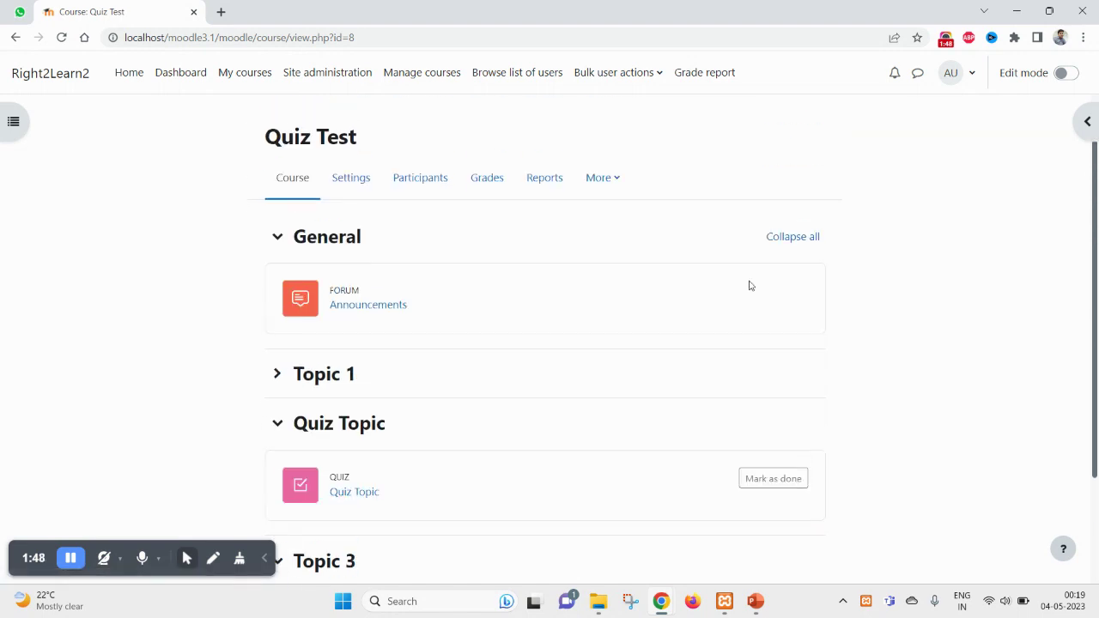
Turn on editing and add a Quiz activity to the Quiz Topic section.
click(1066, 73)
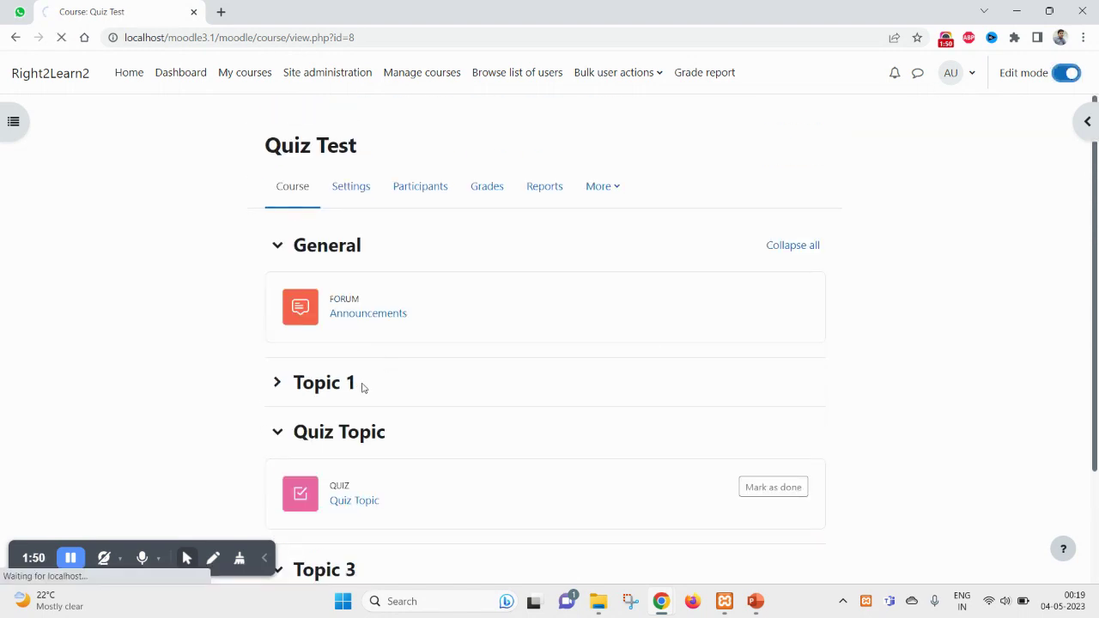
scroll(363, 389, down, 3)
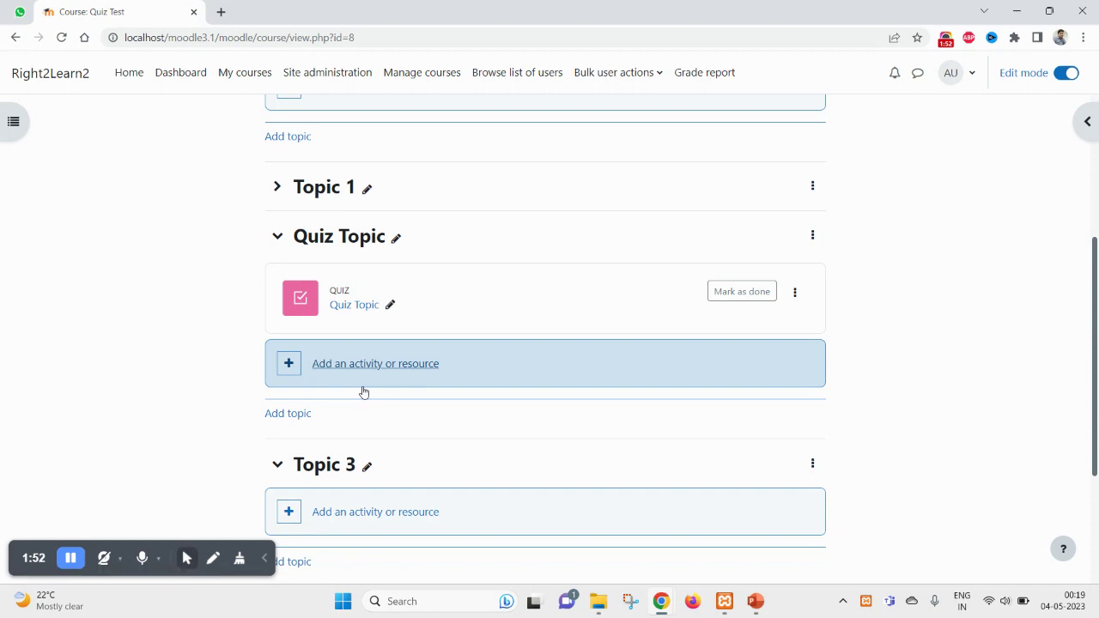
click(366, 368)
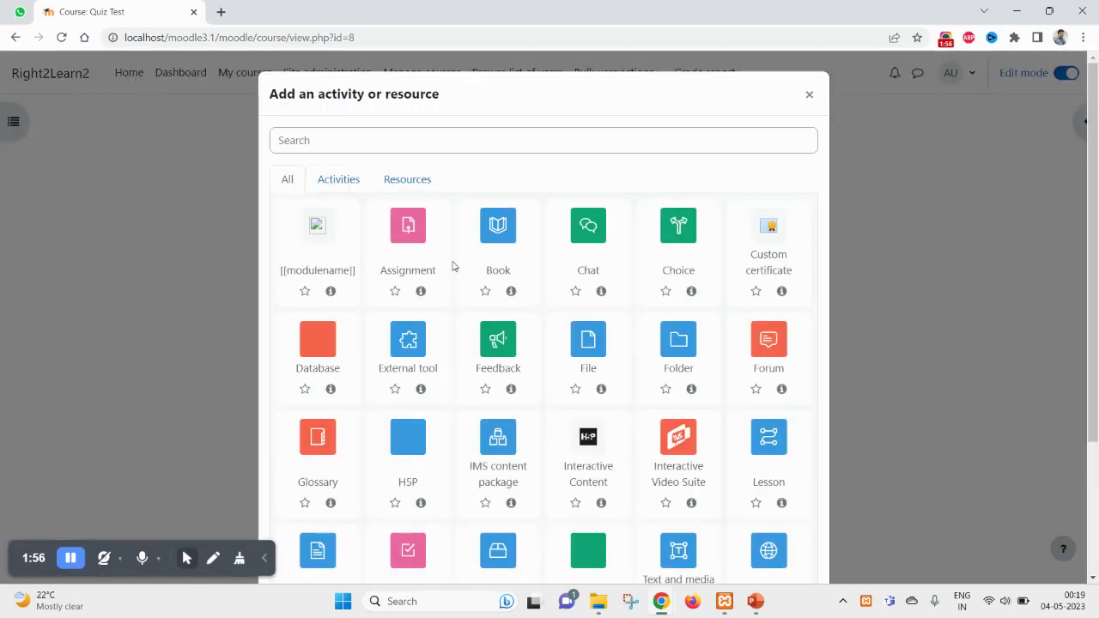
click(344, 139)
text(qu)
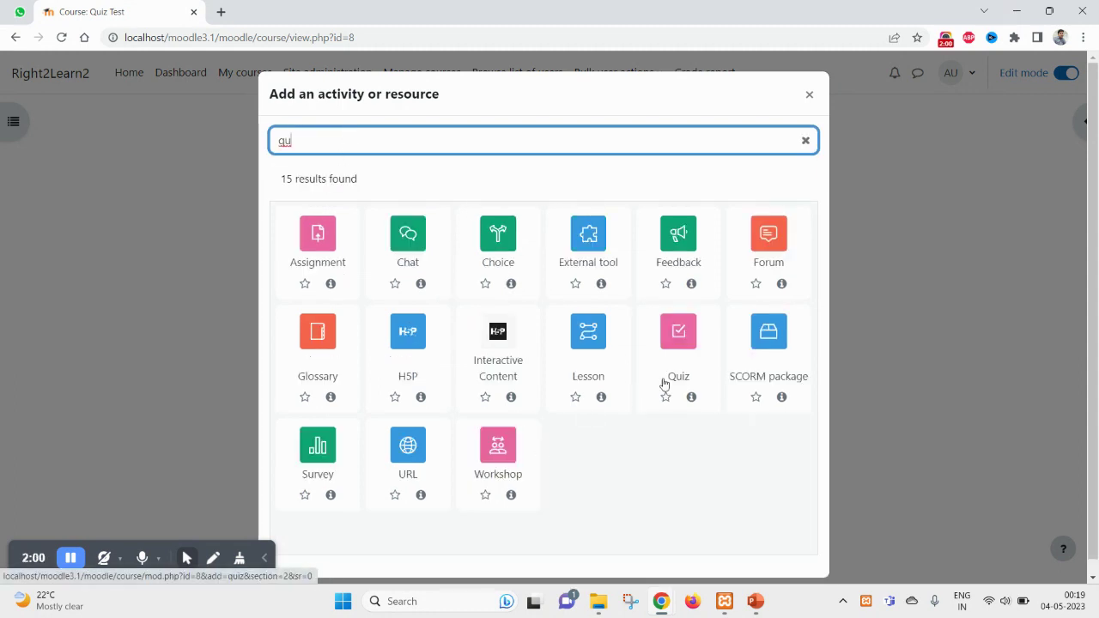
click(703, 357)
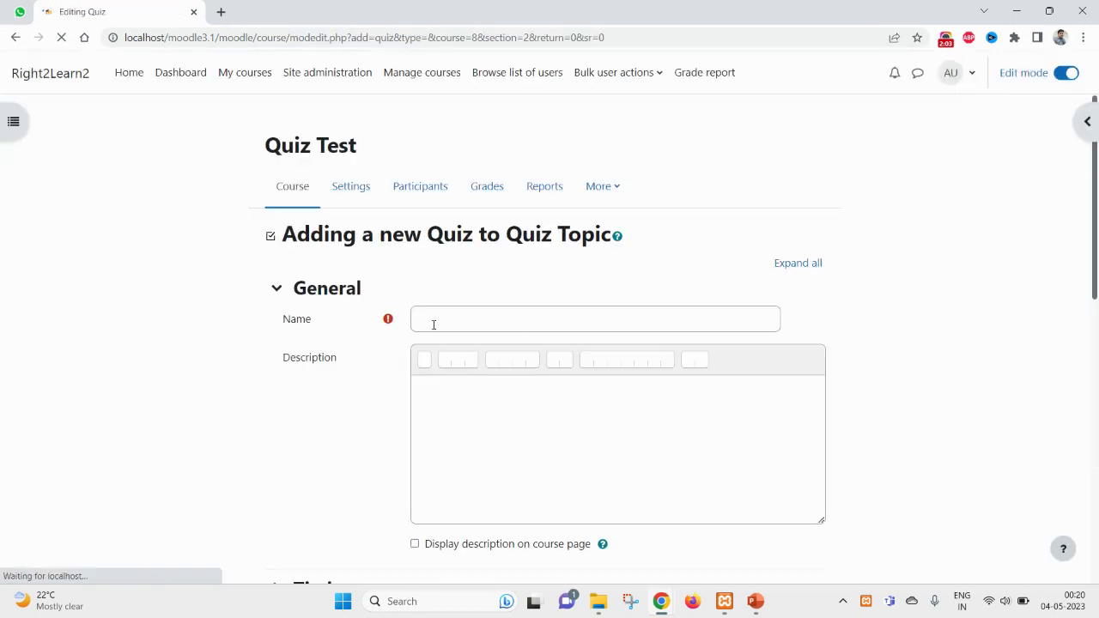
Name the quiz 'Quiz 2023' and use the same text as its description.
click(442, 322)
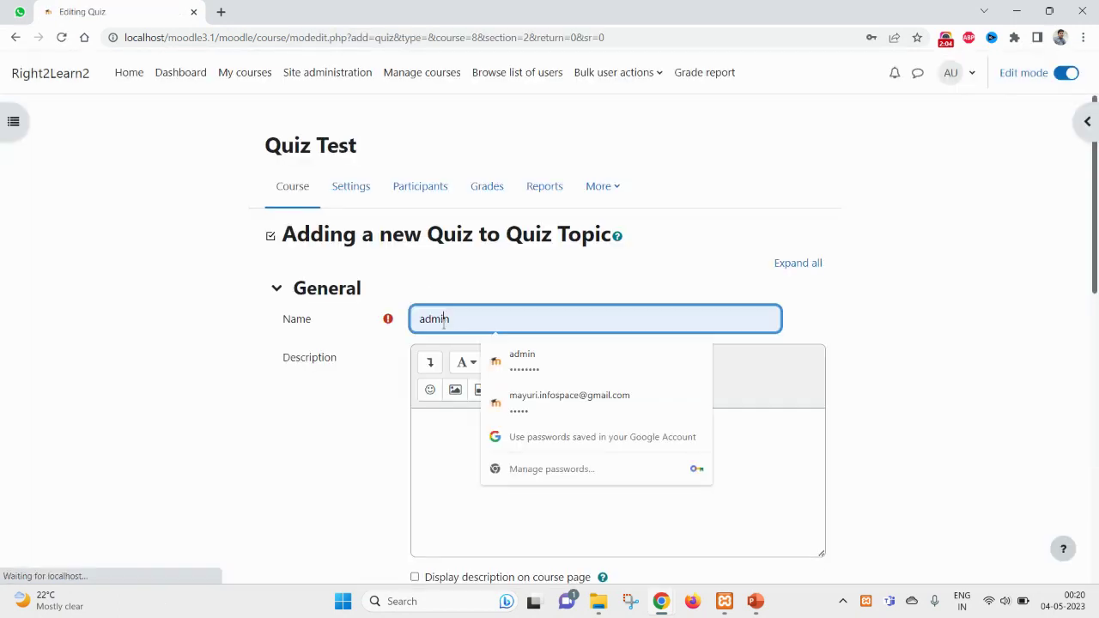
double_click(444, 321)
text(Q)
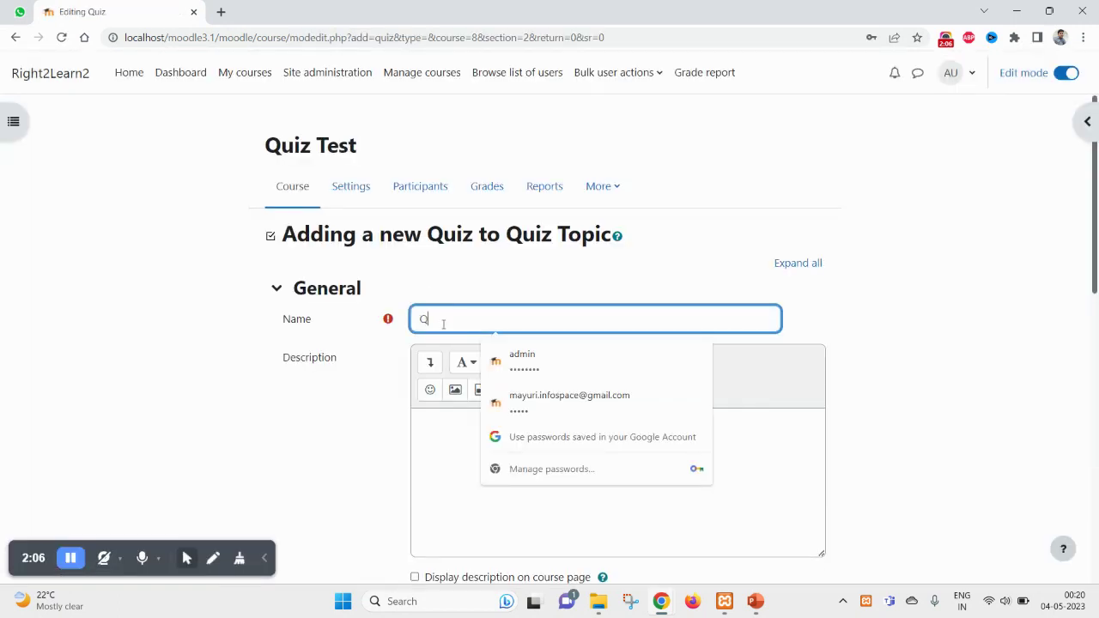
text(uiz 2023)
key(ctrl+a)
key(ctrl+c)
click(443, 442)
key(ctrl+v)
scroll(485, 441, down, 2)
scroll(441, 273, up, 1)
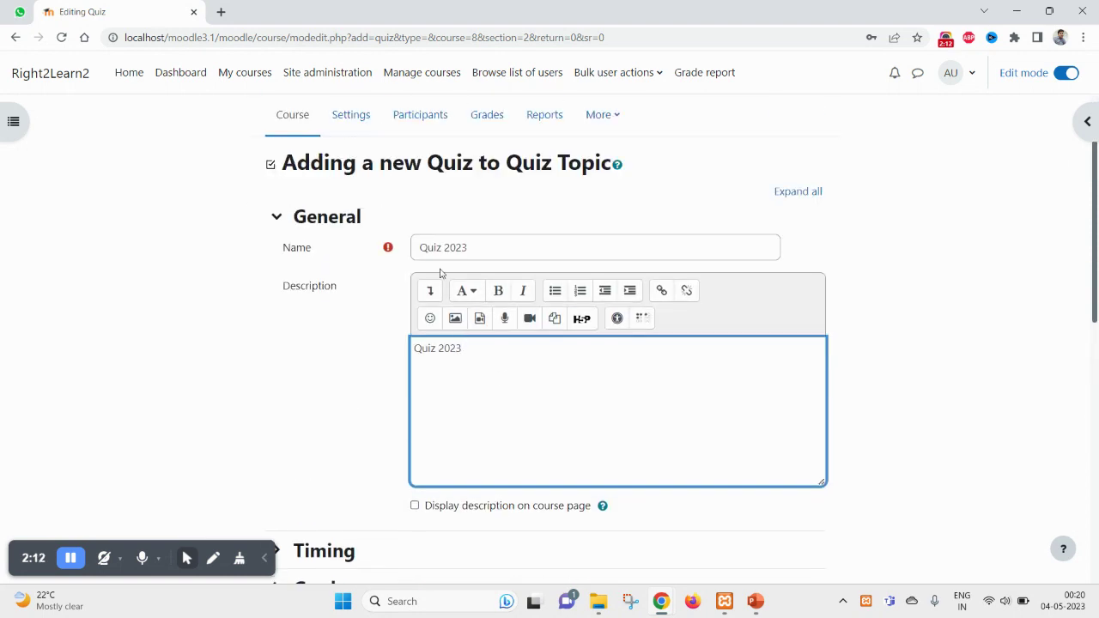
scroll(437, 486, down, 6)
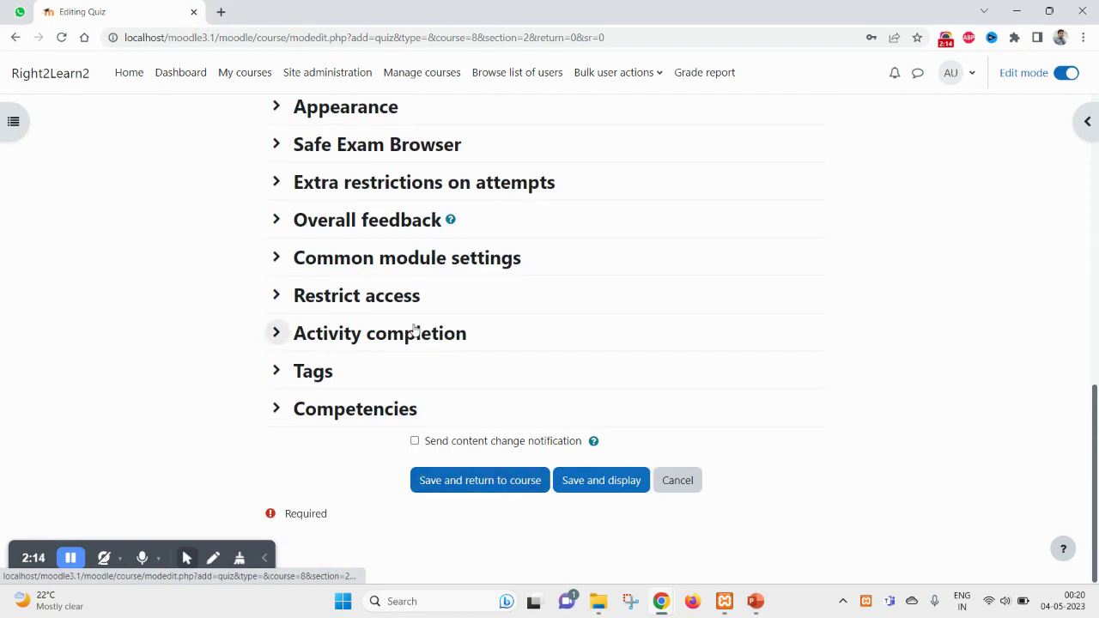
scroll(411, 317, up, 1)
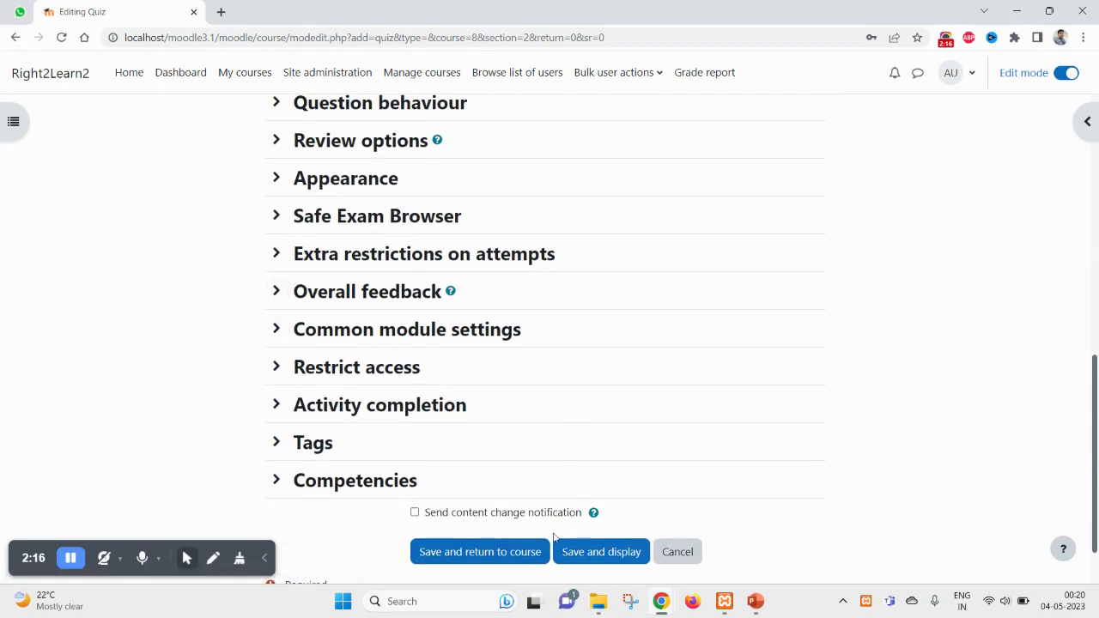
scroll(303, 209, up, 7)
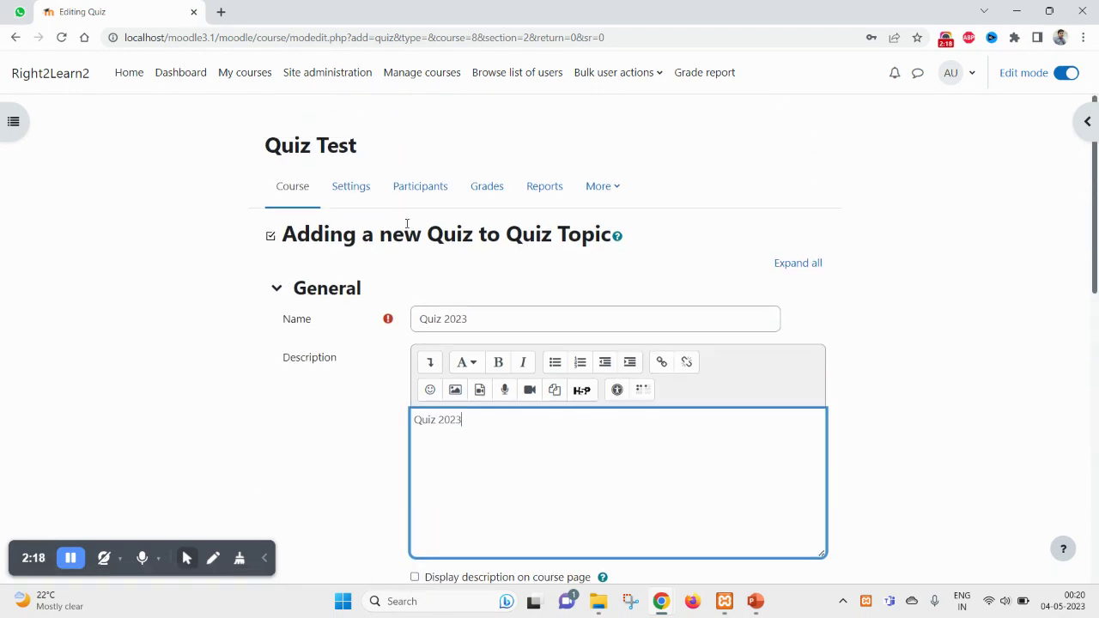
scroll(306, 395, down, 5)
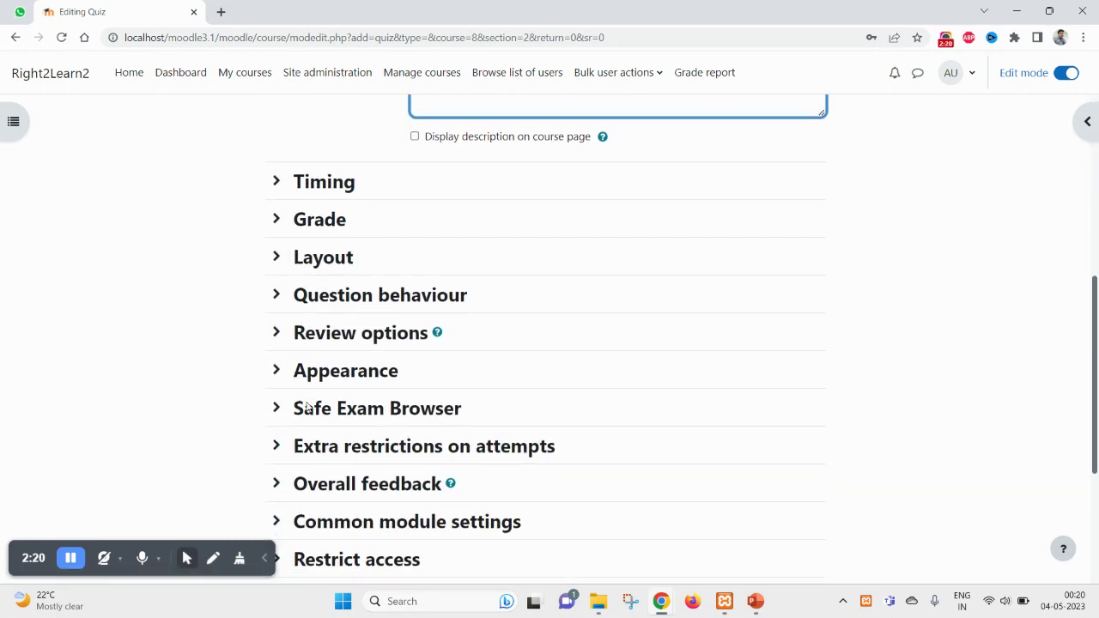
Set 'Require the use of Safe Exam Browser' to 'Yes – Configure manually'.
drag(255, 350, 473, 367)
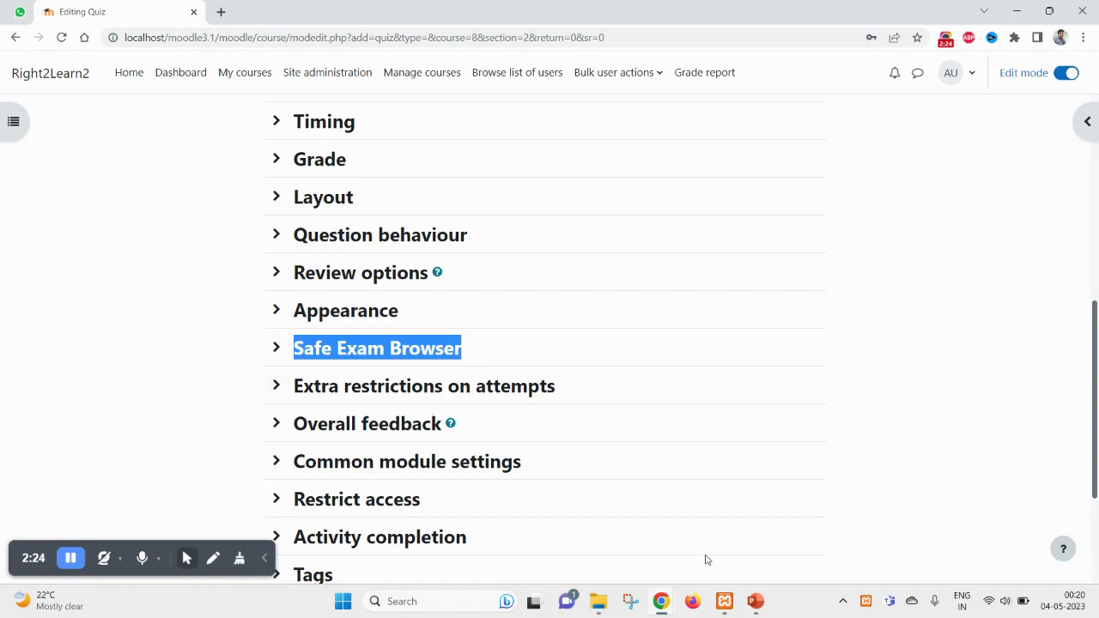
click(755, 601)
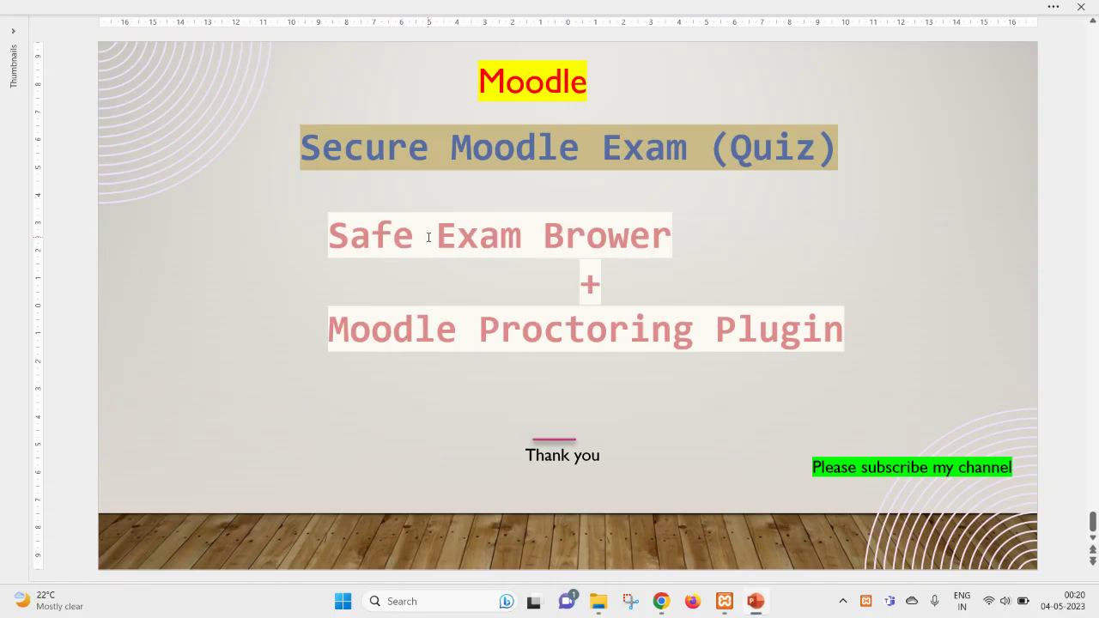
click(755, 601)
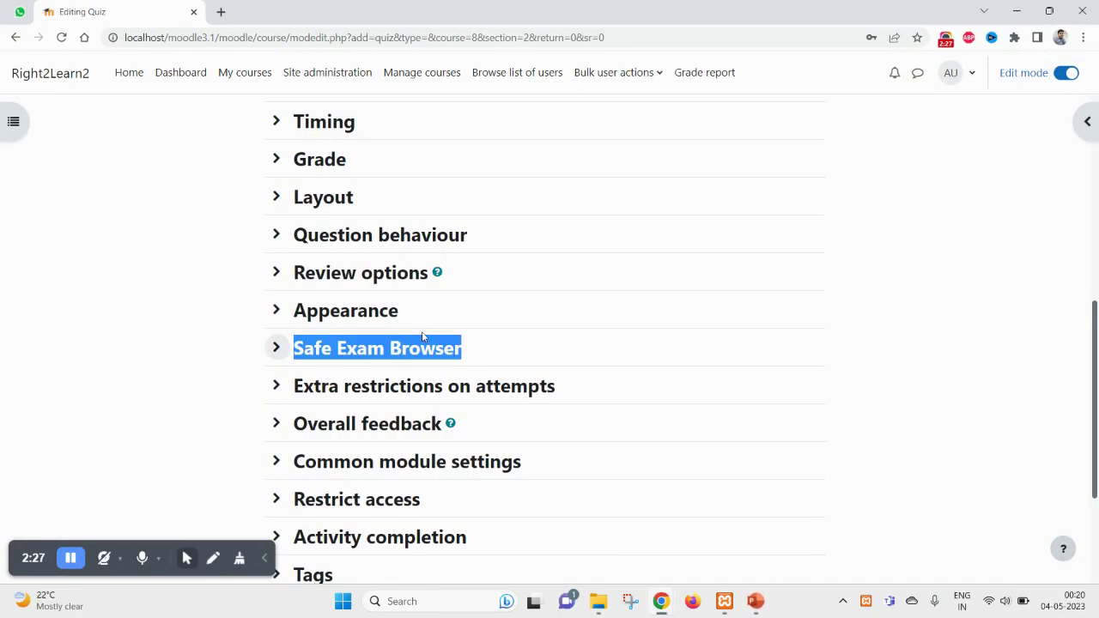
click(278, 347)
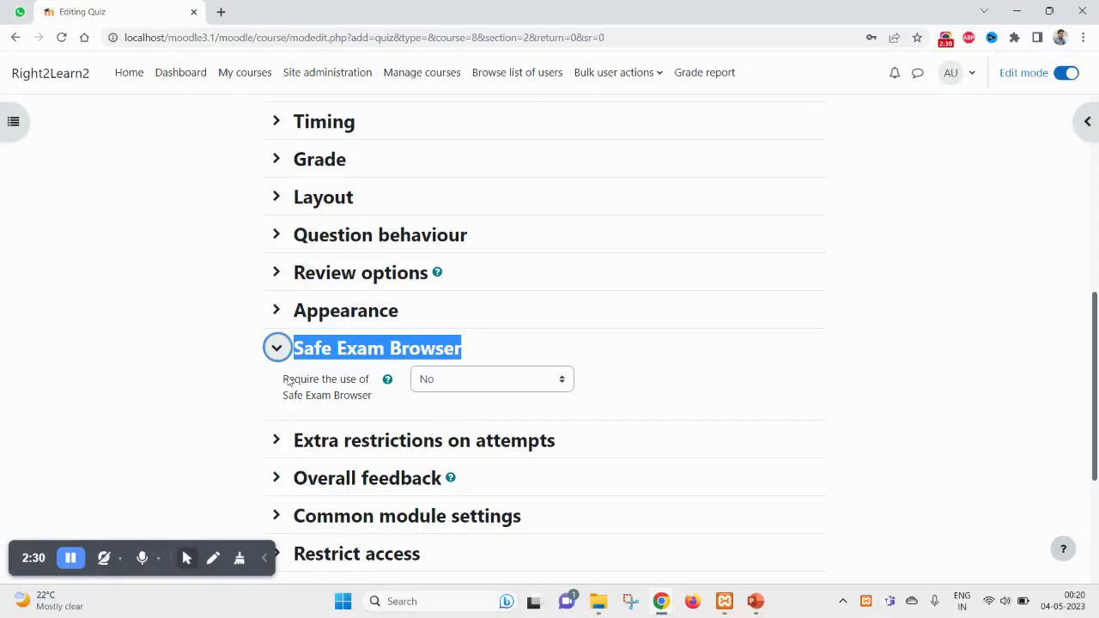
click(487, 383)
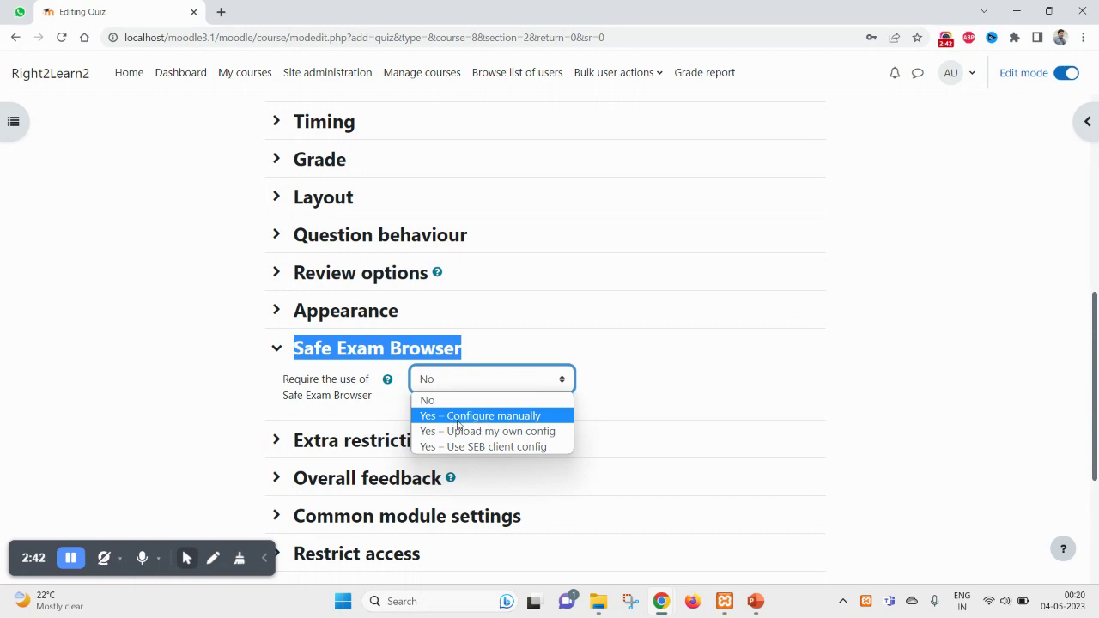
click(443, 418)
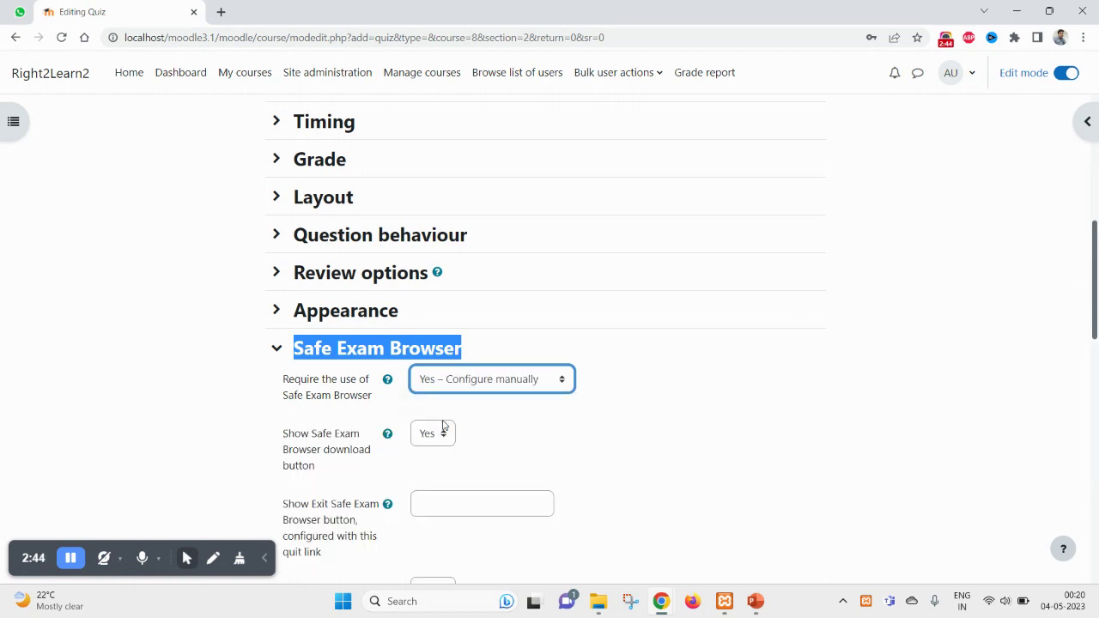
Review the revealed manual SEB options, leaving 'Show download button' at Yes.
scroll(442, 430, down, 2)
scroll(388, 330, down, 1)
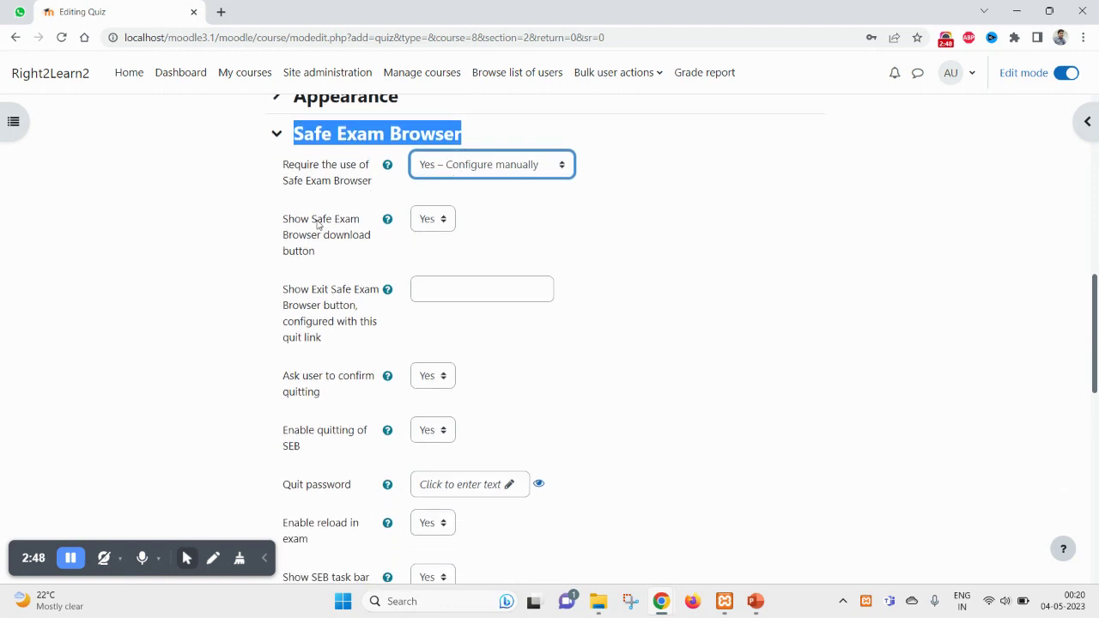
drag(289, 221, 455, 436)
click(304, 225)
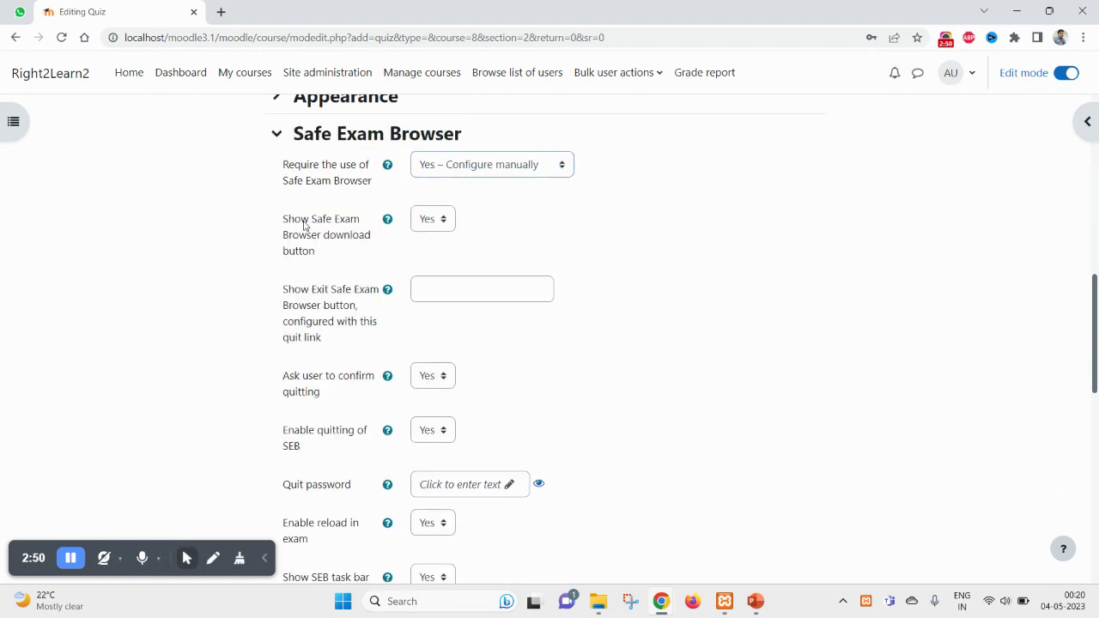
click(432, 221)
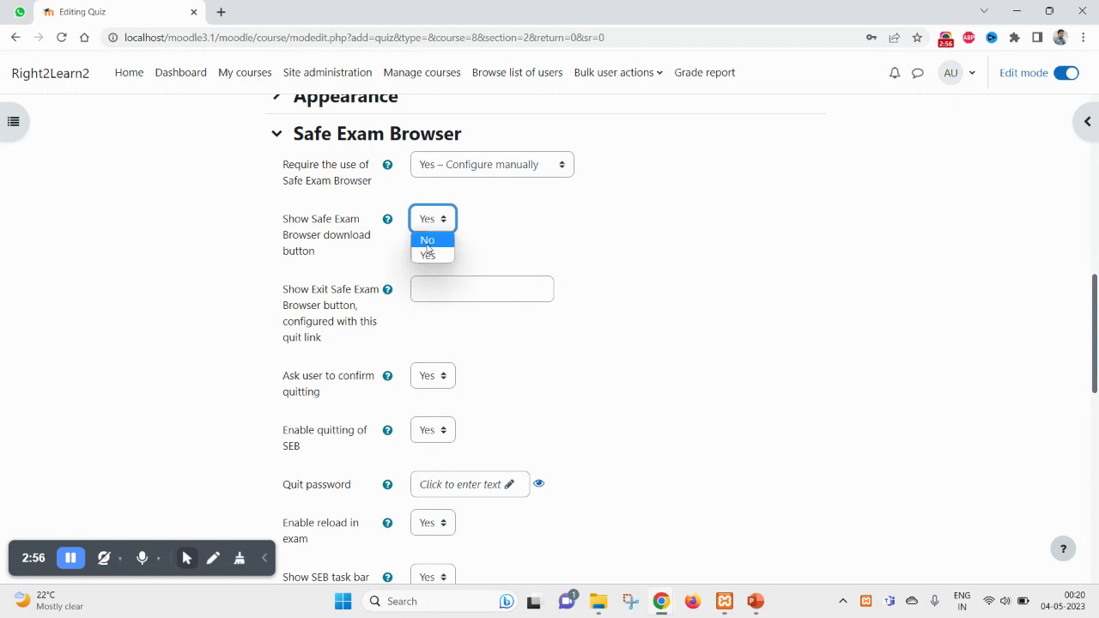
click(329, 233)
drag(324, 221, 307, 243)
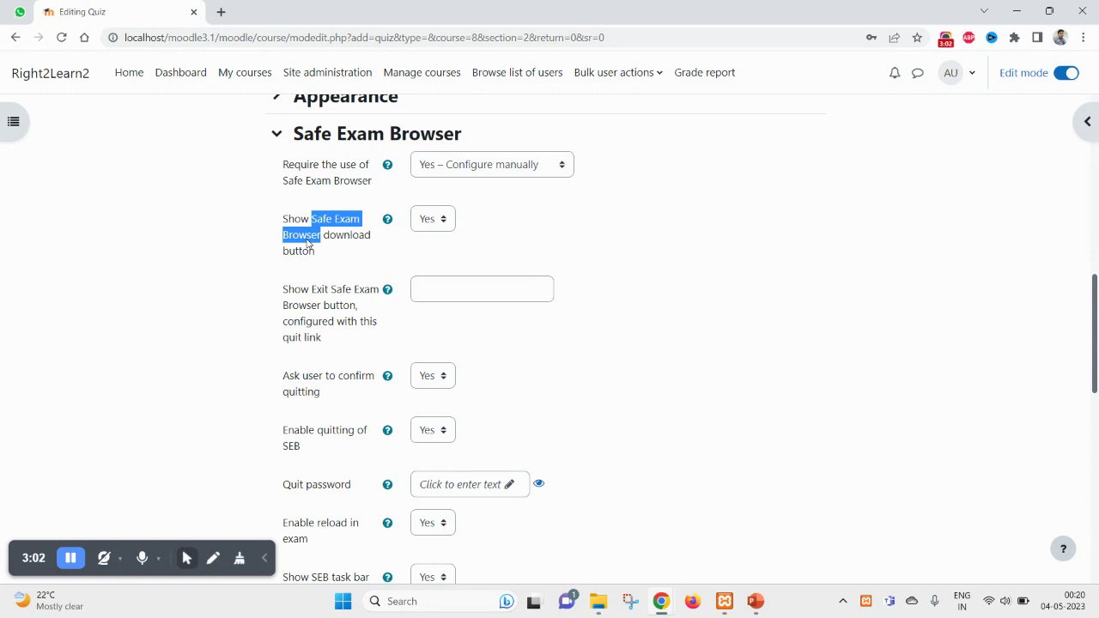
click(1083, 37)
Find SEB_3.5.0.544_SetupBundle.exe in Chrome Downloads, show its folder, then return to the quiz tab.
click(951, 133)
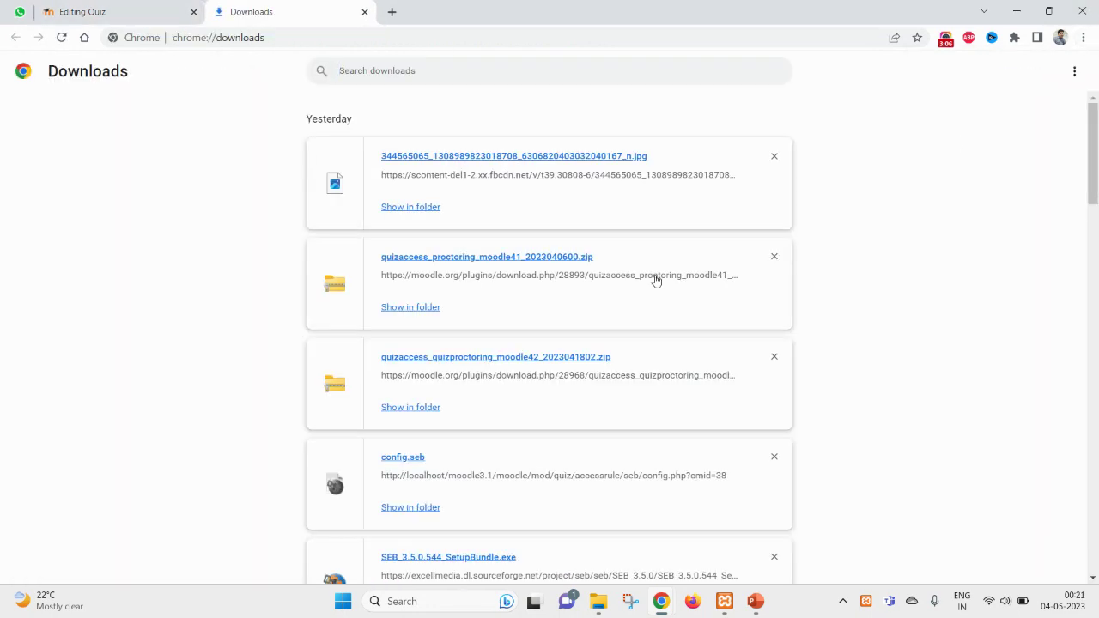
scroll(655, 278, down, 3)
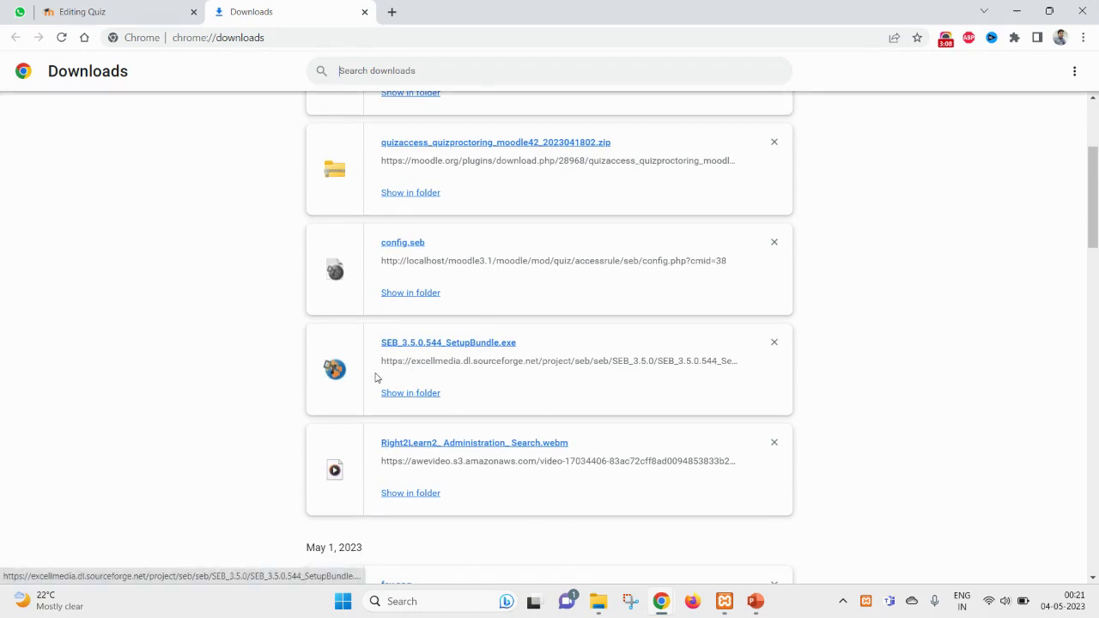
drag(323, 342, 470, 397)
click(498, 405)
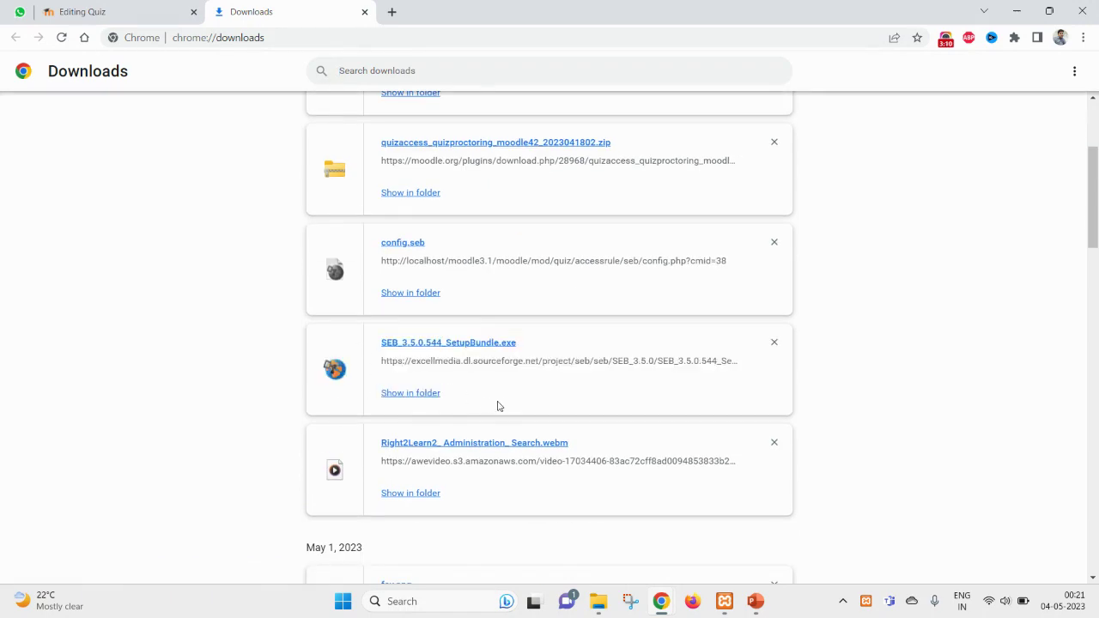
click(438, 393)
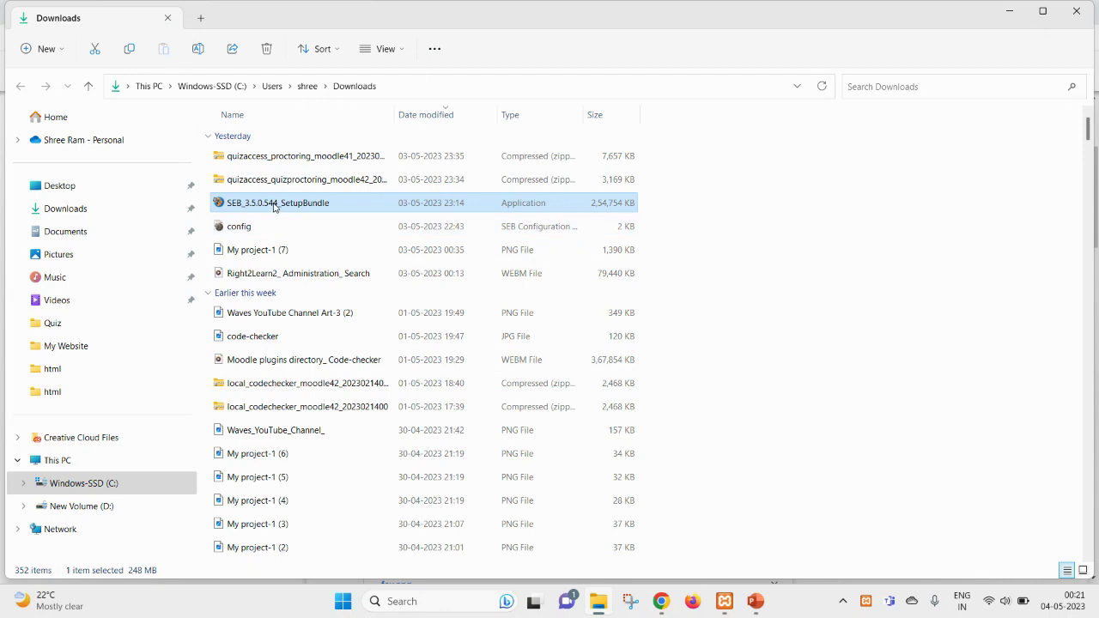
click(1084, 19)
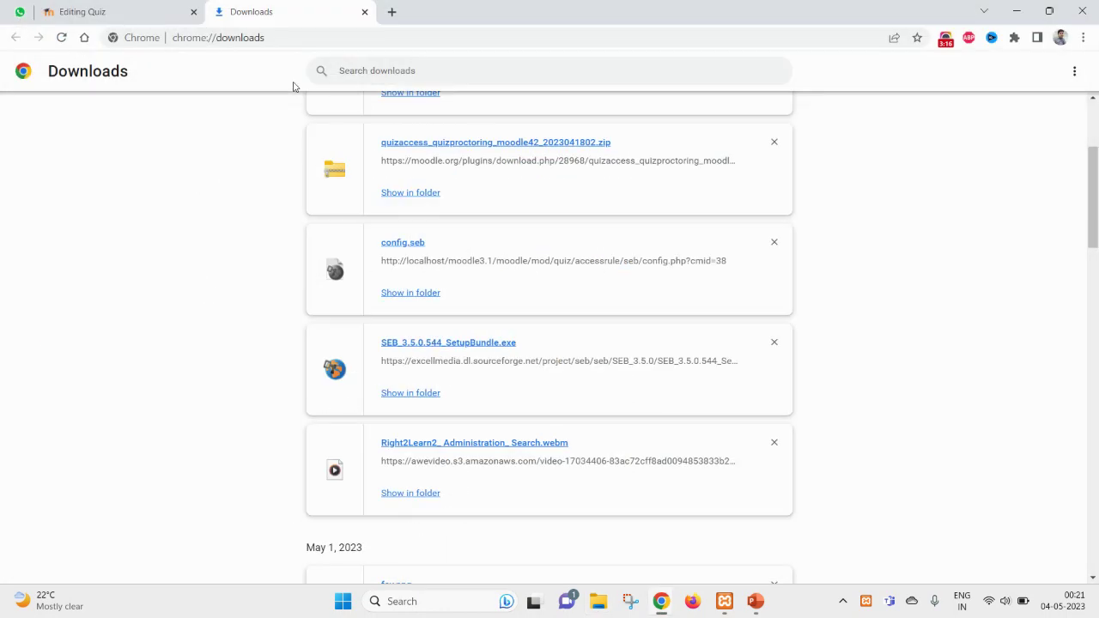
click(165, 17)
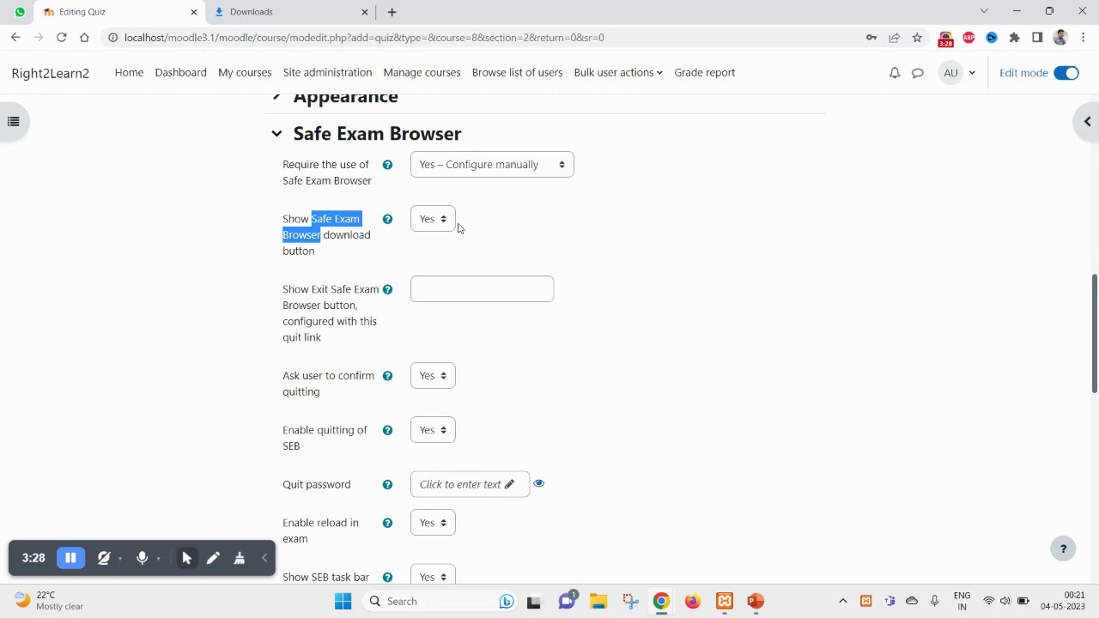
Set the Safe Exam Browser quit password for the quiz.
scroll(427, 384, down, 2)
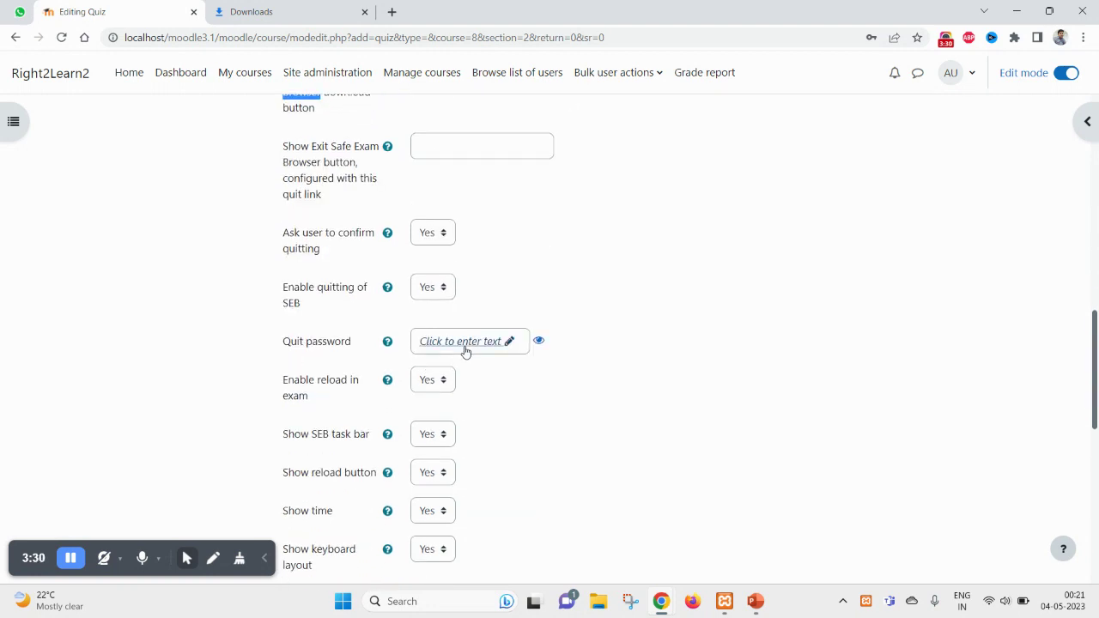
click(509, 342)
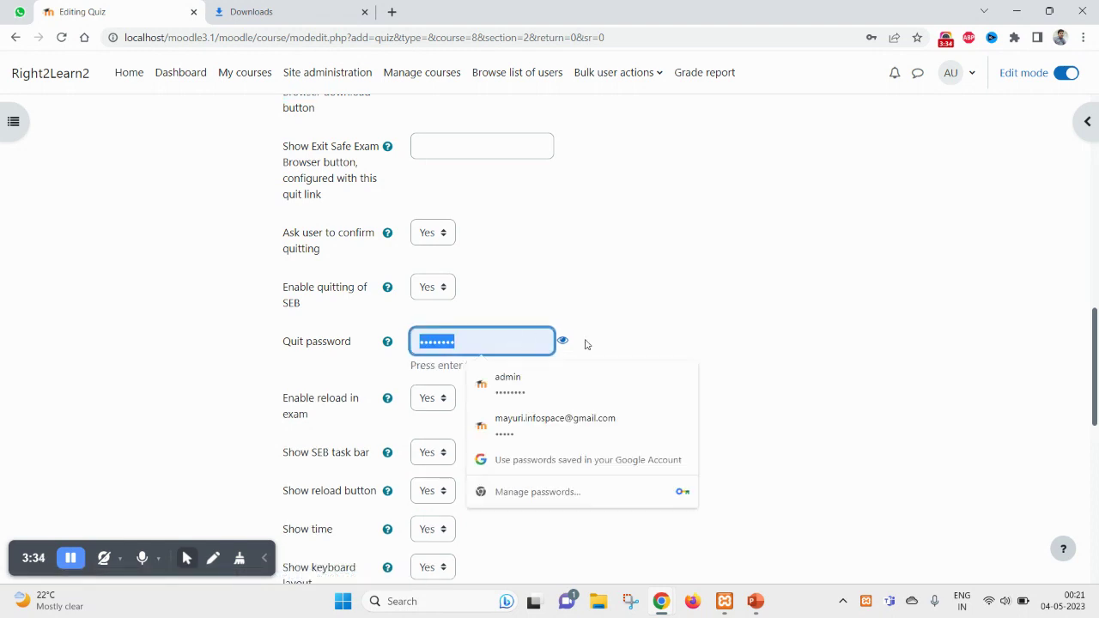
click(563, 342)
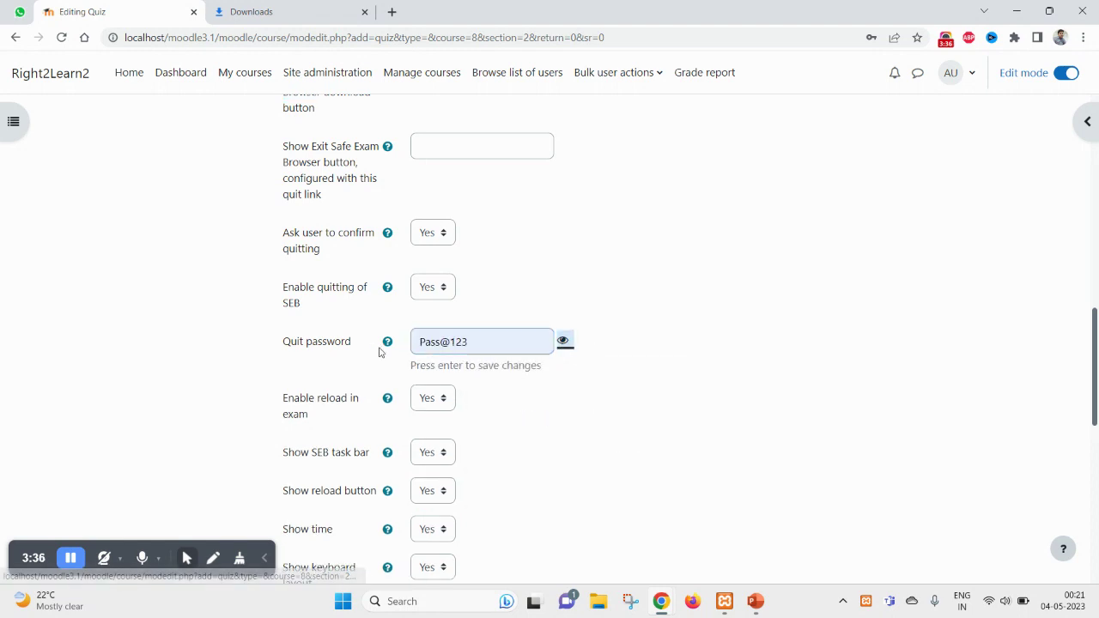
click(305, 347)
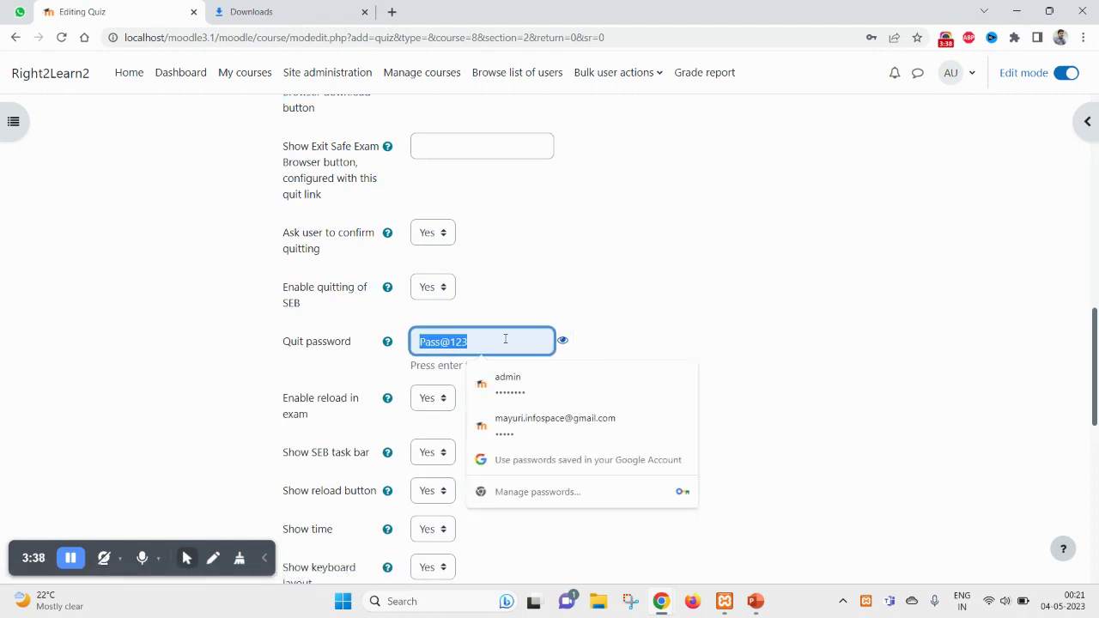
drag(420, 341, 481, 340)
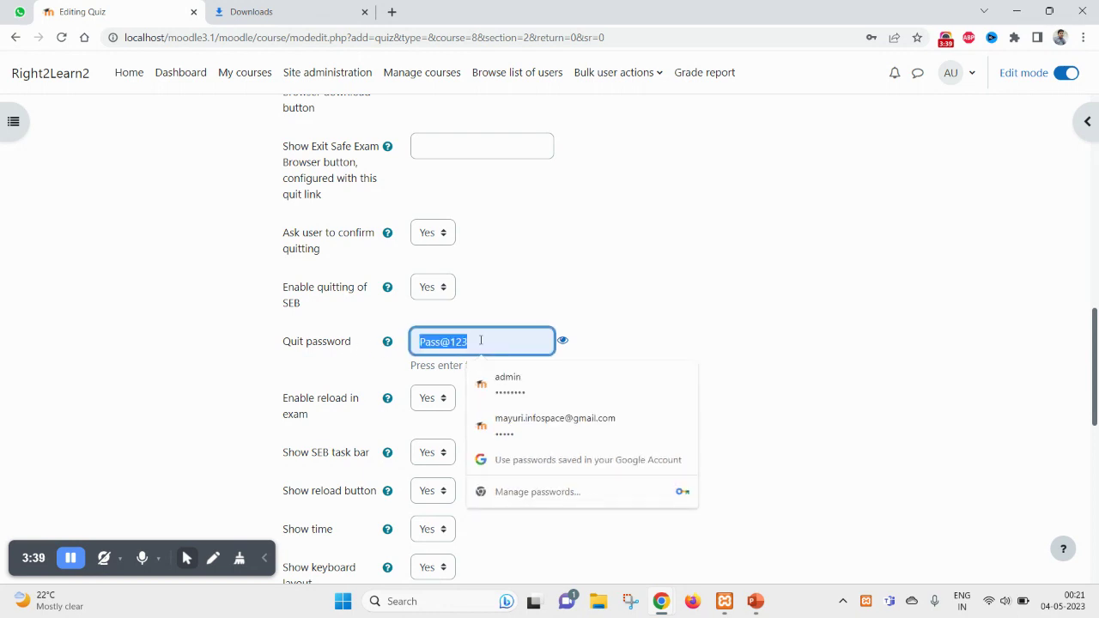
click(684, 343)
Save the quiz settings with 'Save and display'.
scroll(599, 364, down, 1)
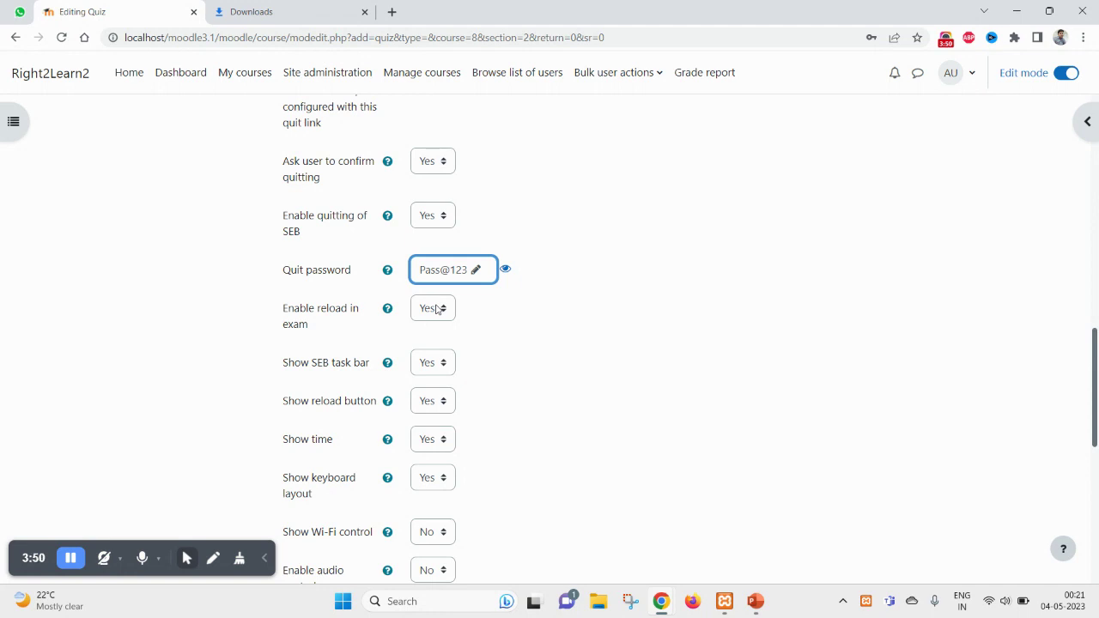
scroll(436, 419, down, 3)
scroll(467, 415, down, 5)
click(605, 494)
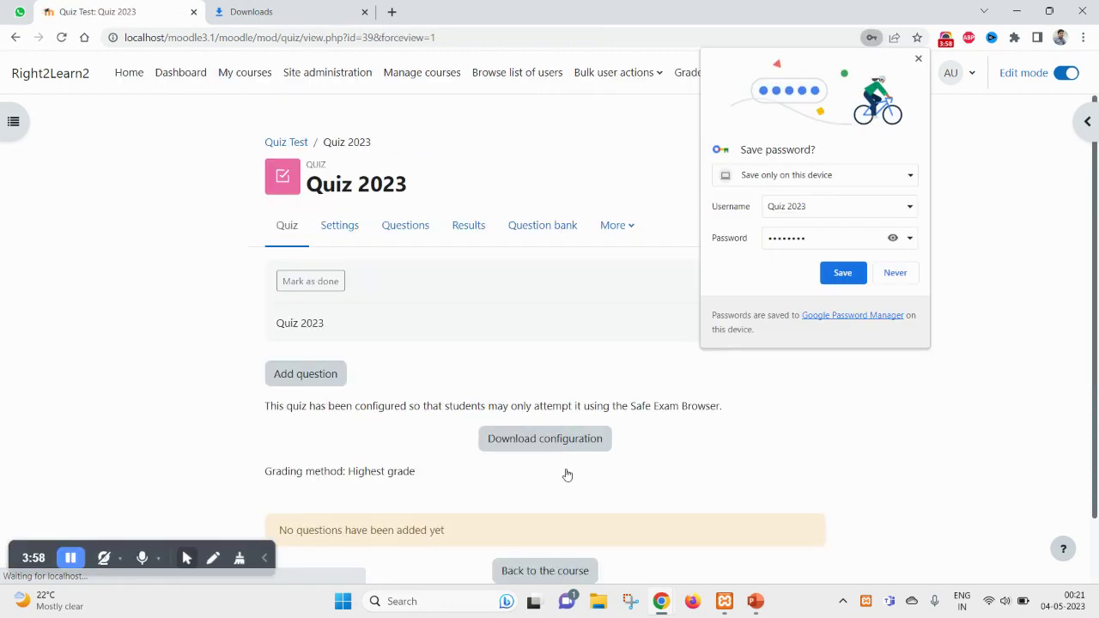
Decline Chrome's password save and choose a new True/False question for Quiz 2023.
scroll(566, 464, down, 1)
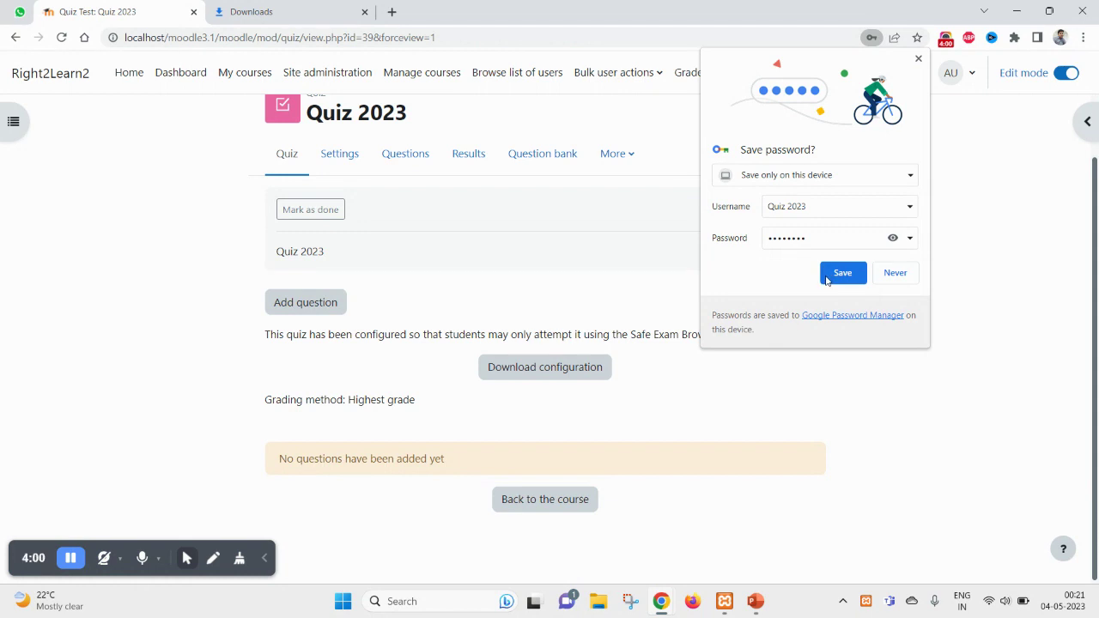
click(890, 277)
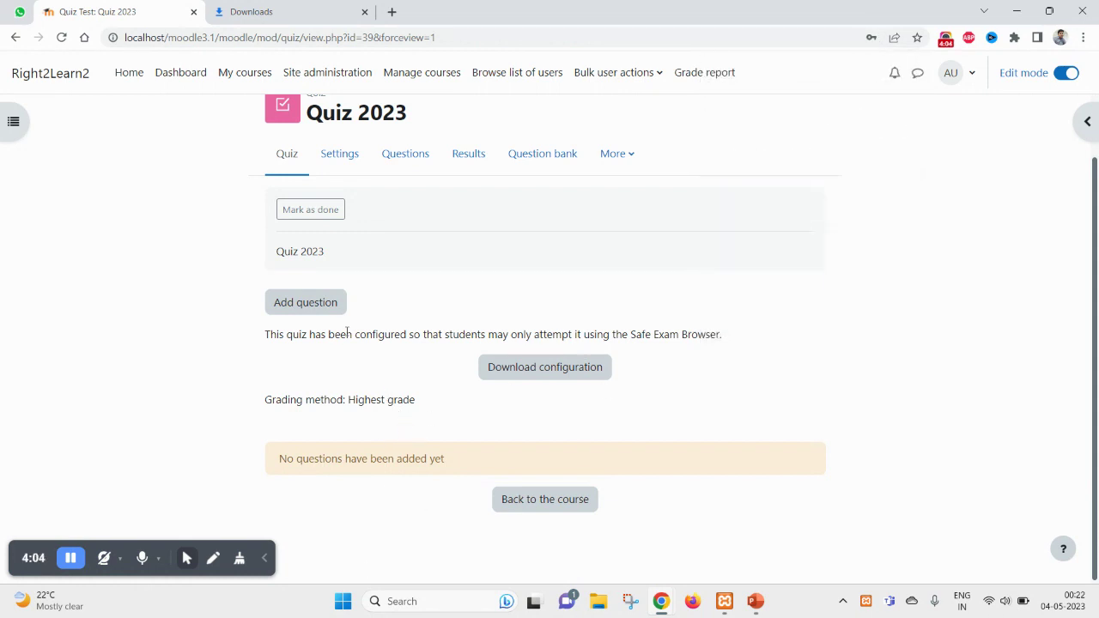
click(318, 304)
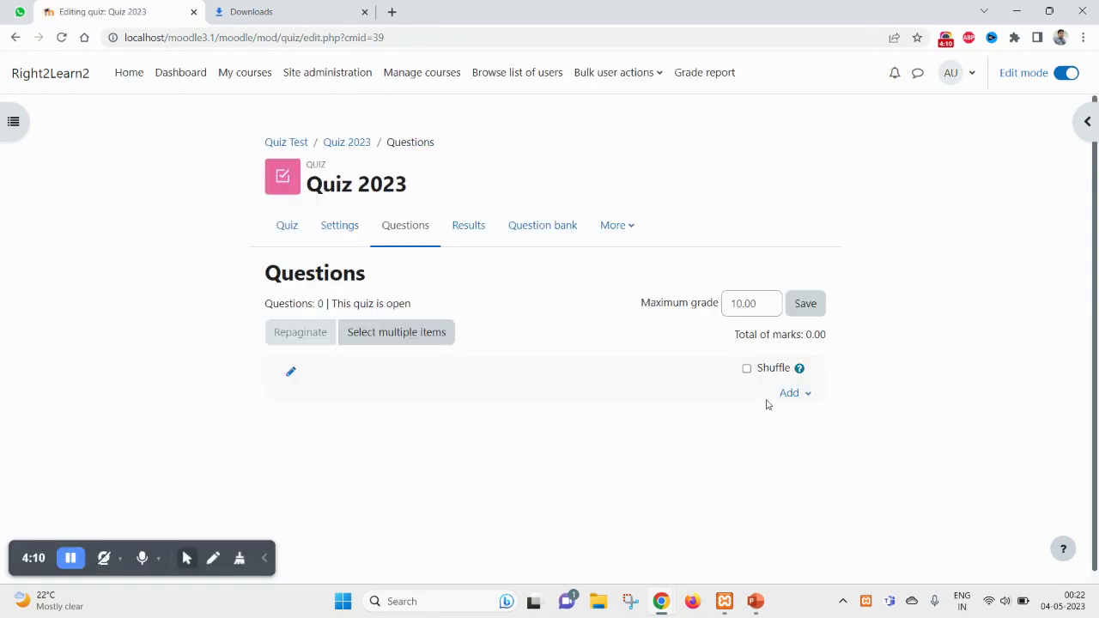
click(790, 393)
click(770, 428)
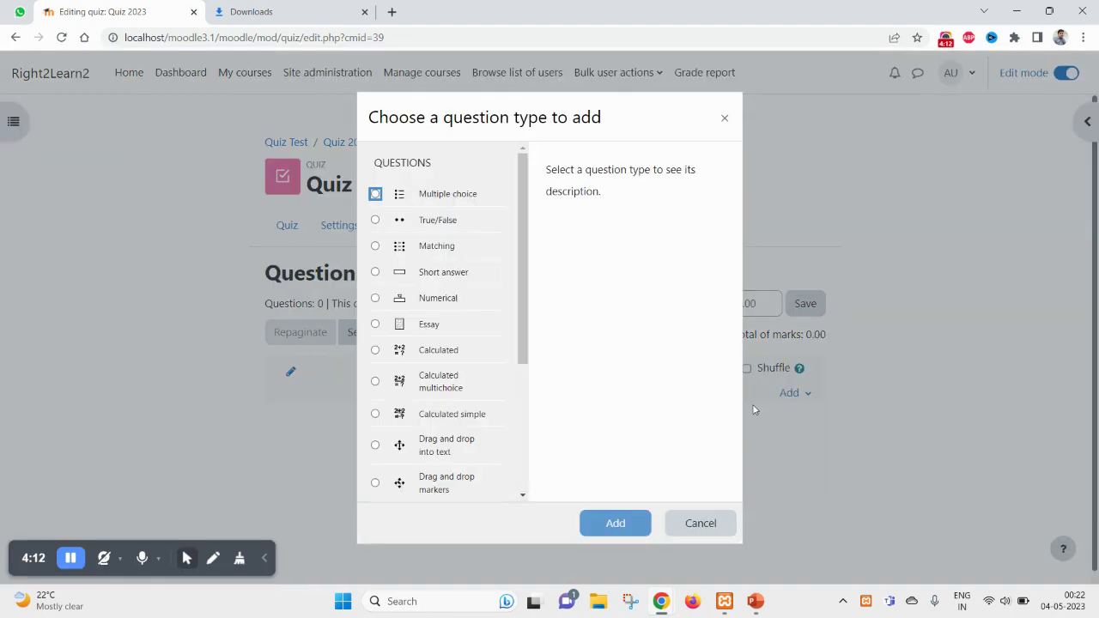
click(420, 224)
click(625, 523)
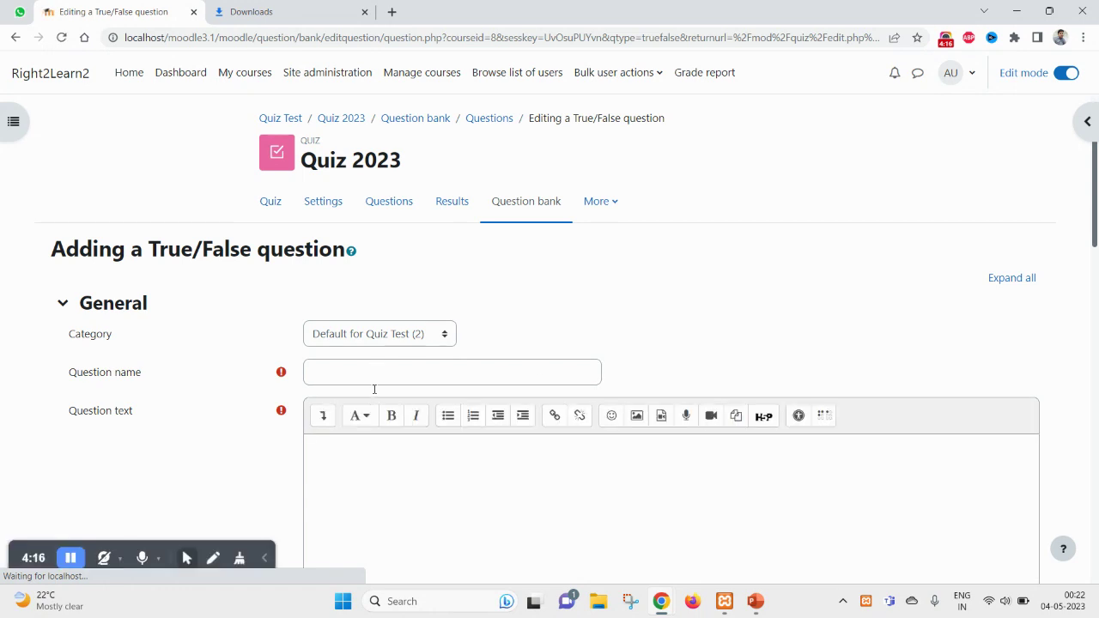
Enter the question name and copy it into the Question text.
scroll(376, 279, down, 2)
click(380, 255)
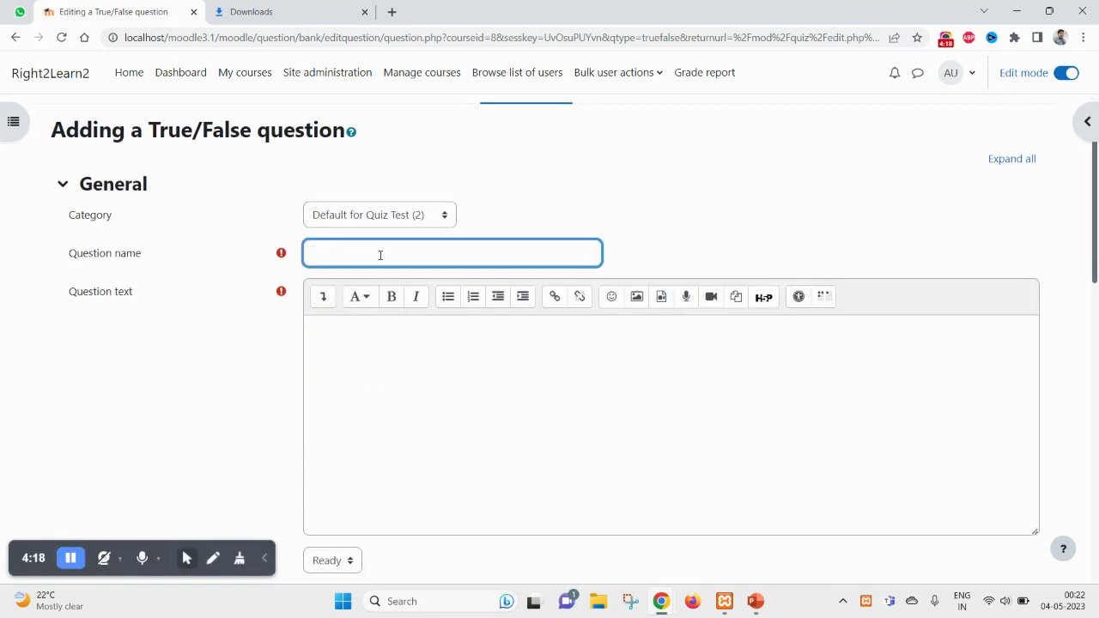
text(Is Modi a PH)
text( of India?)
key(ctrl+a)
key(ctrl+c)
click(417, 392)
key(ctrl+v)
Set the correct answer to True.
scroll(419, 398, down, 3)
scroll(419, 399, down, 4)
click(331, 309)
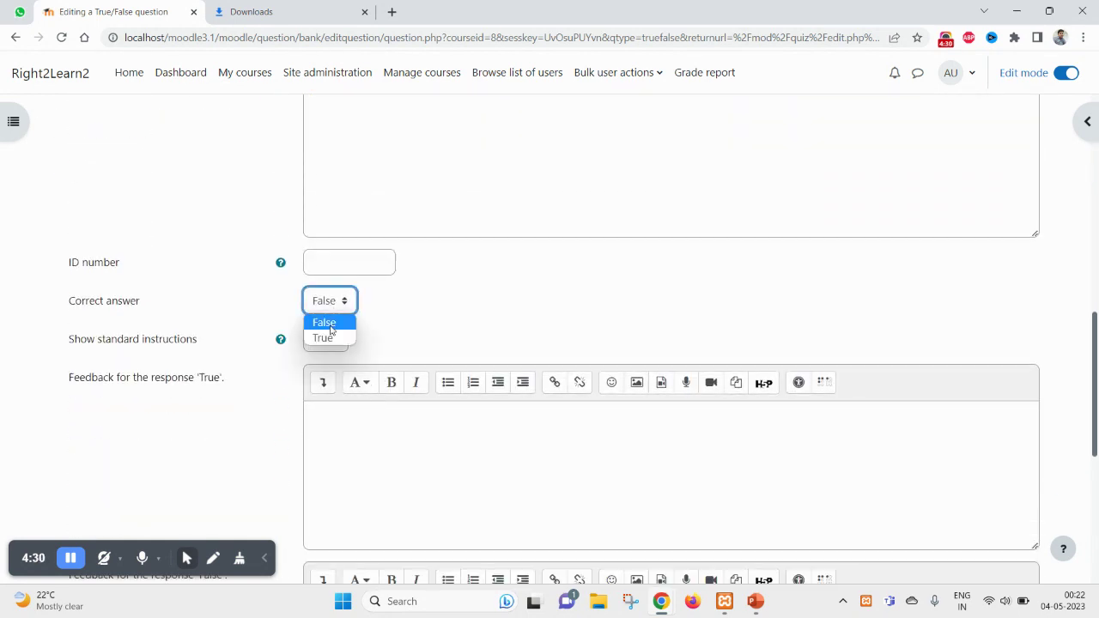
click(326, 337)
scroll(539, 343, down, 5)
scroll(389, 312, up, 15)
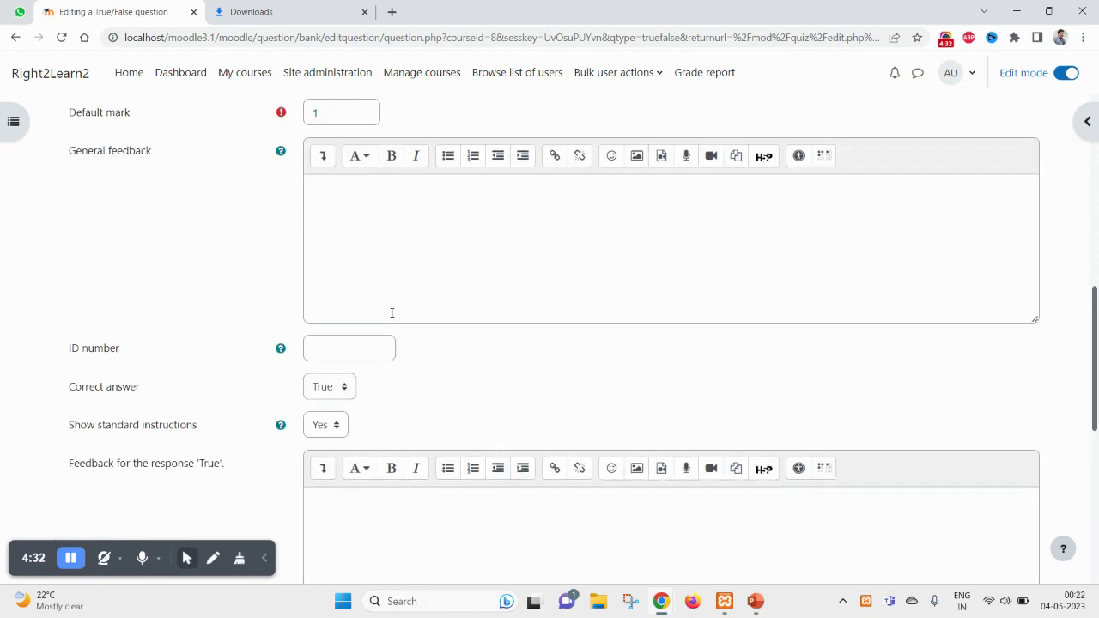
Correct the wording to 'Modi is a PM of India.' in name and text, then save.
drag(323, 396, 280, 404)
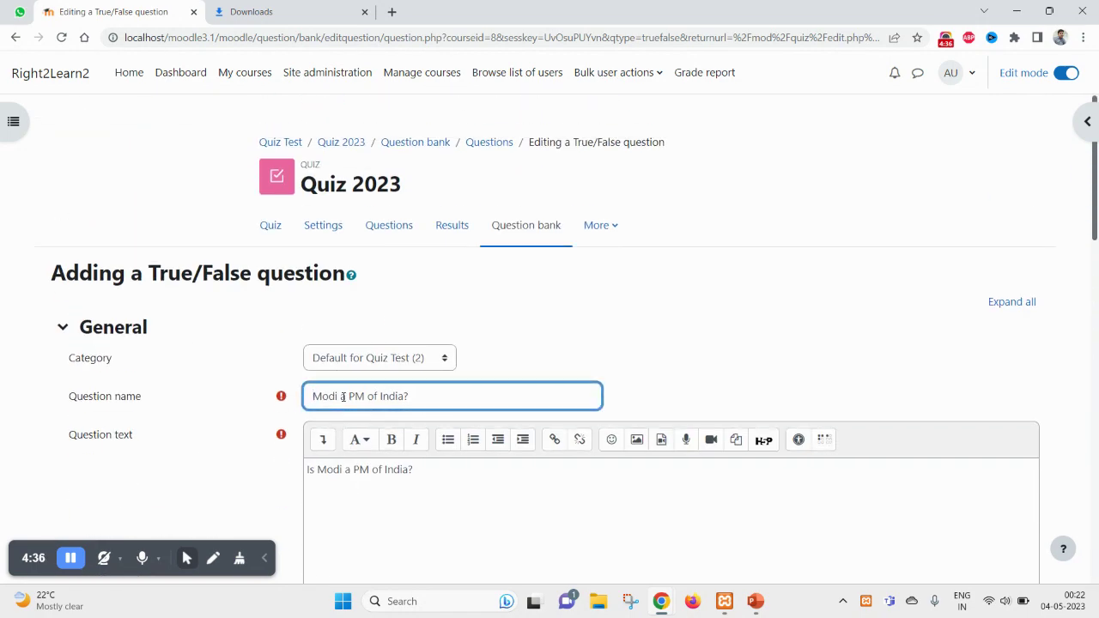
text(Is)
key(BackSpace)
text(is)
key(BackSpace)
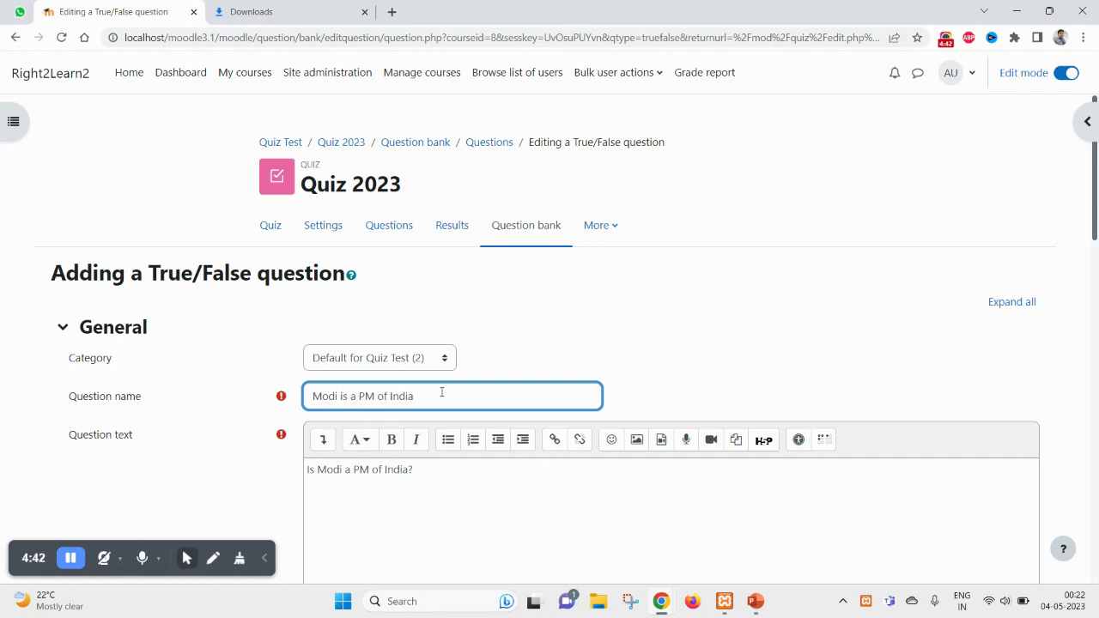
scroll(442, 392, down, 2)
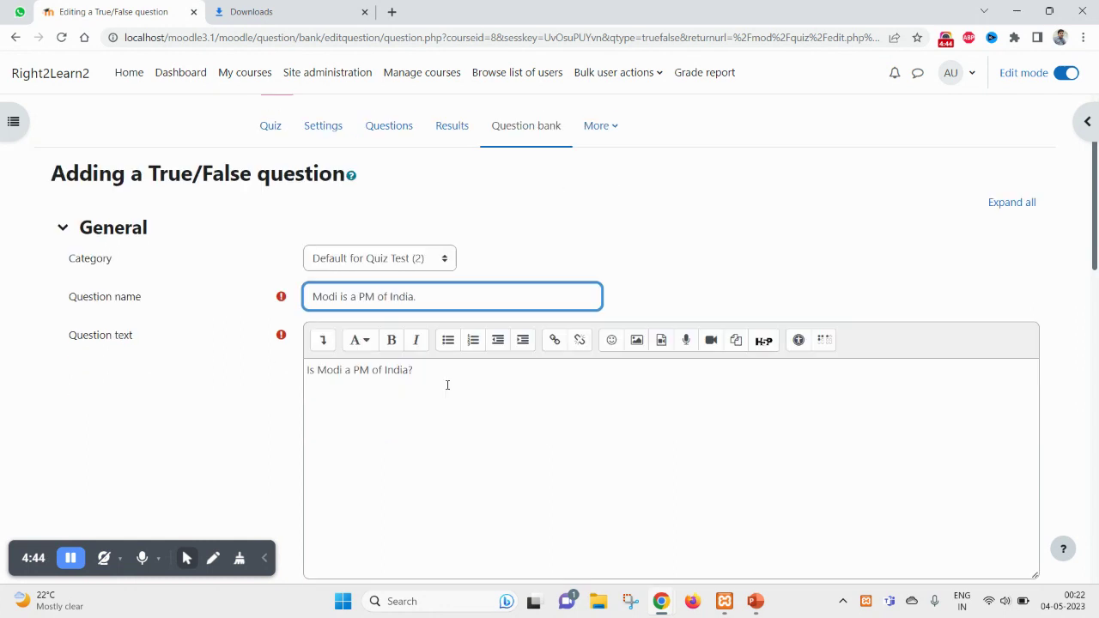
key(ctrl+a)
key(ctrl+c)
click(446, 318)
key(ctrl+a)
key(ctrl+v)
scroll(455, 386, down, 5)
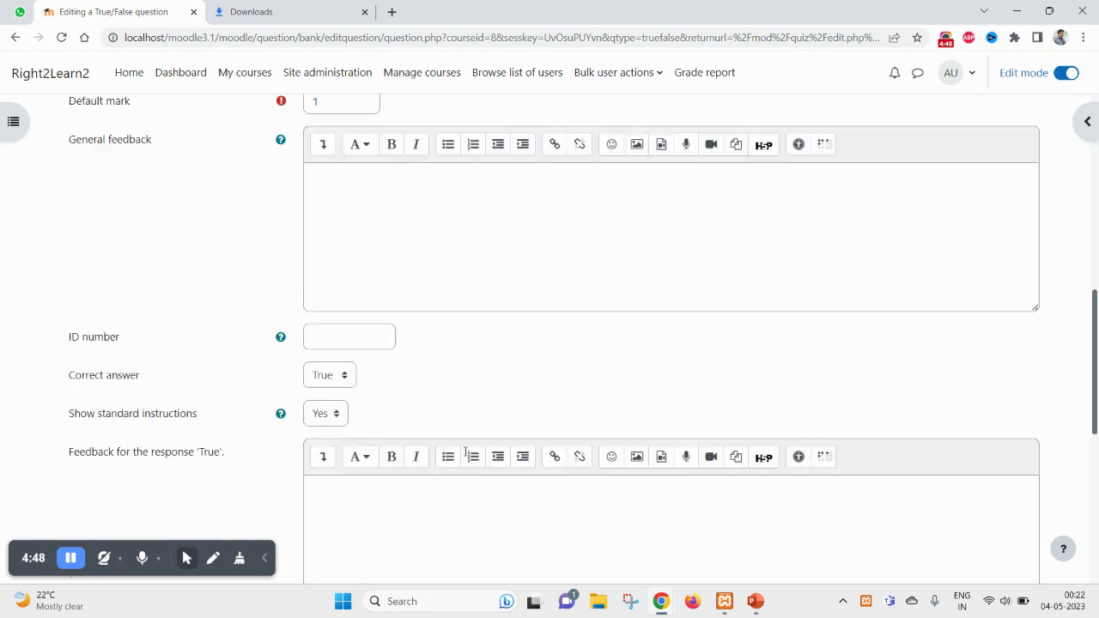
scroll(465, 453, down, 10)
click(357, 488)
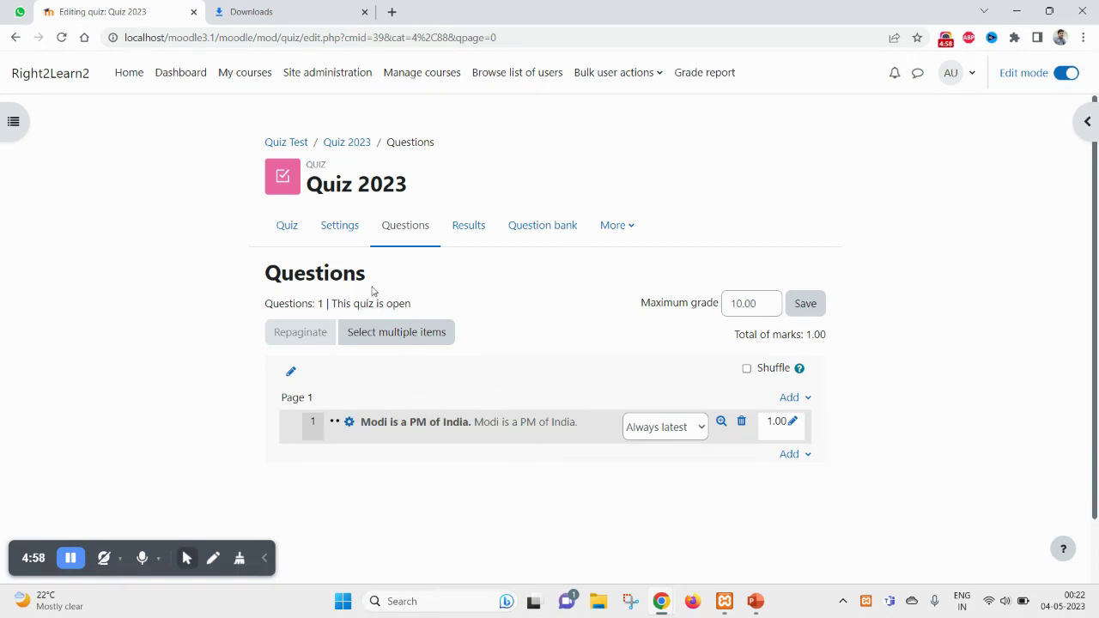
Open Quiz 2023's Settings tab and expand its Safe Exam Browser section.
click(339, 227)
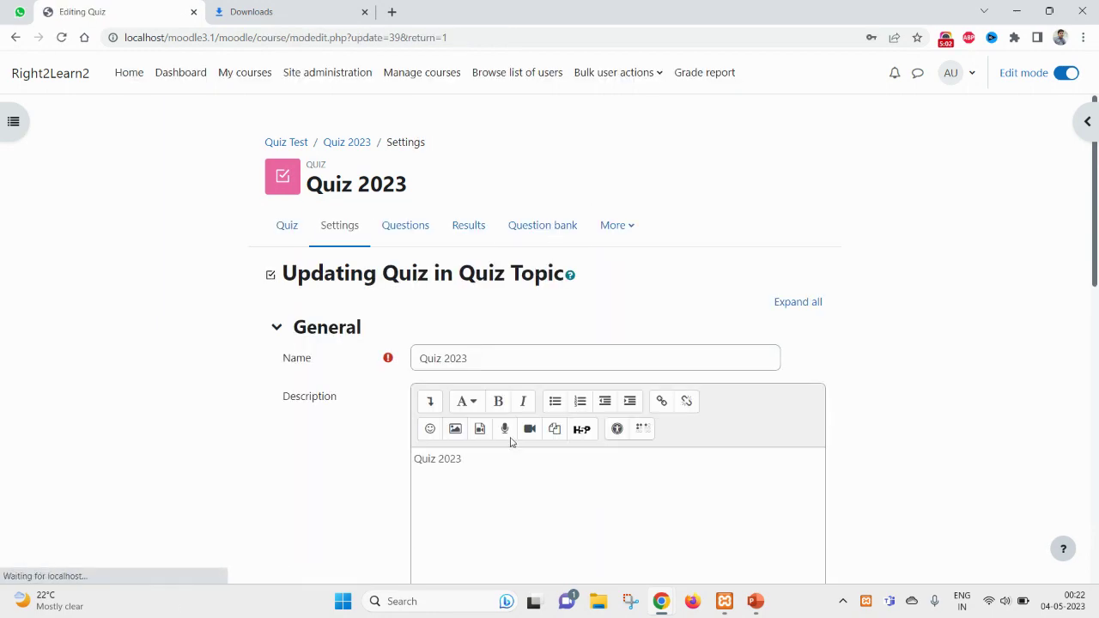
scroll(510, 495, down, 10)
click(276, 244)
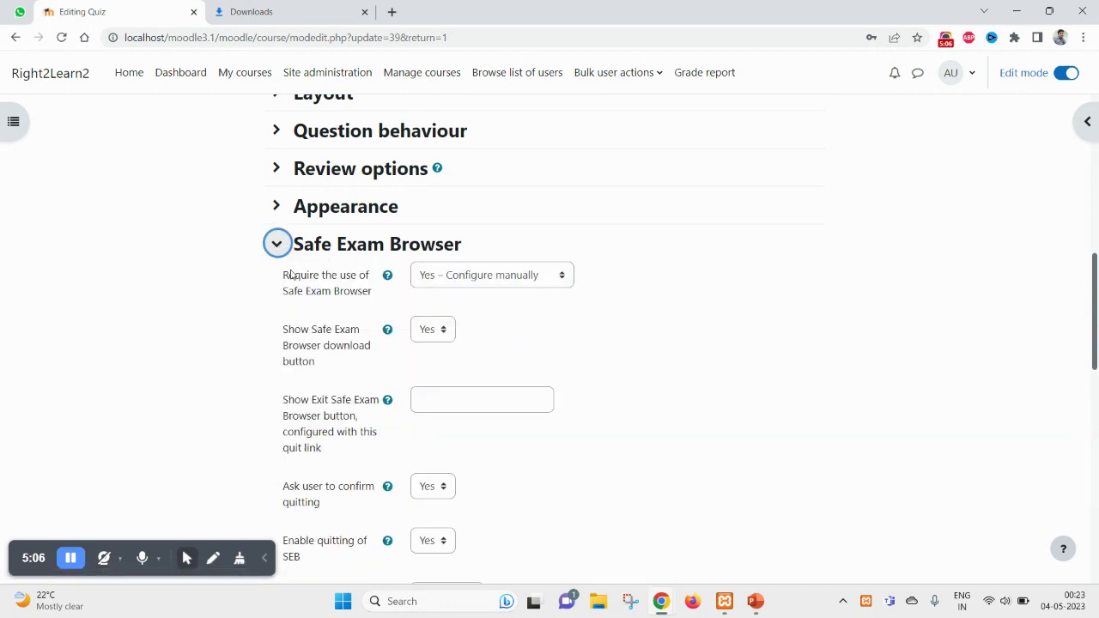
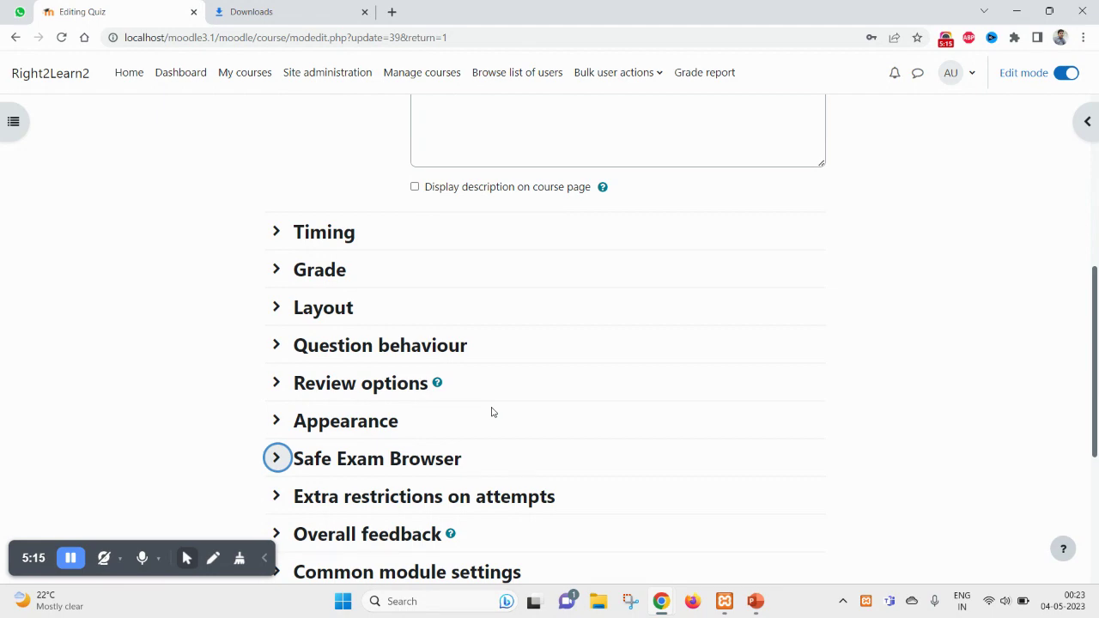
Scroll the Quiz 2023 settings, then switch to the 'Secure Moodle Exam (Quiz)' presentation slide.
scroll(448, 401, down, 1)
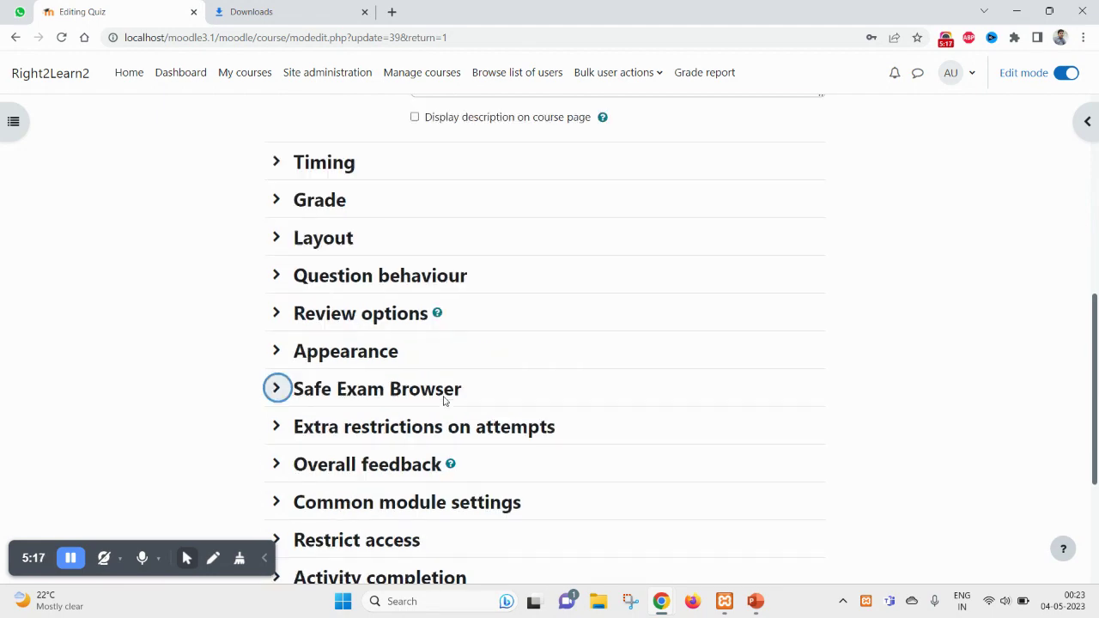
scroll(443, 400, up, 3)
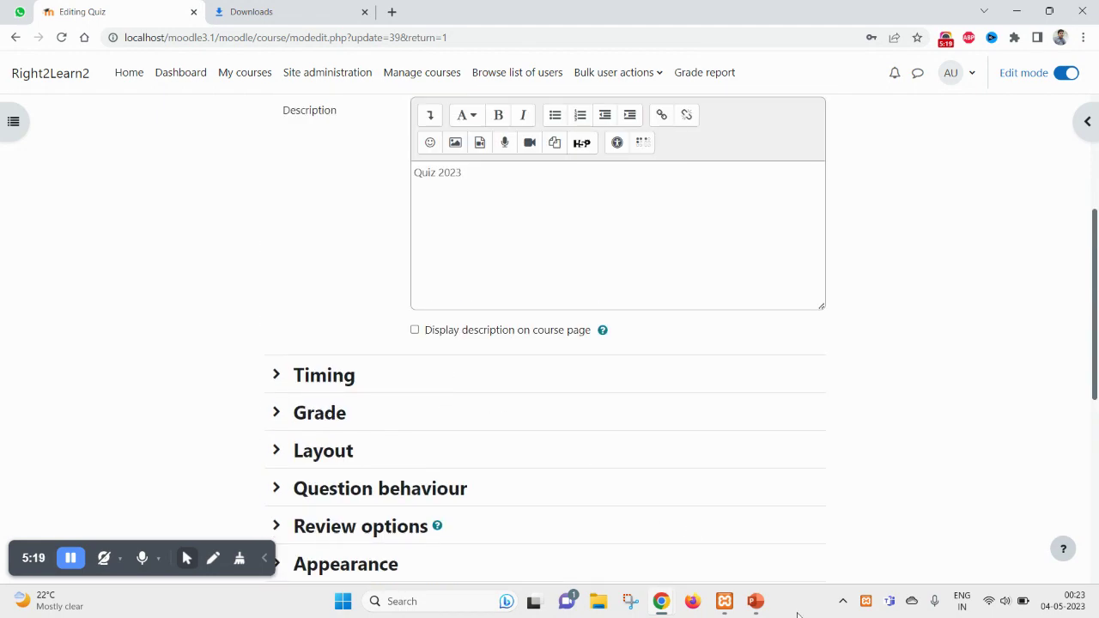
click(754, 602)
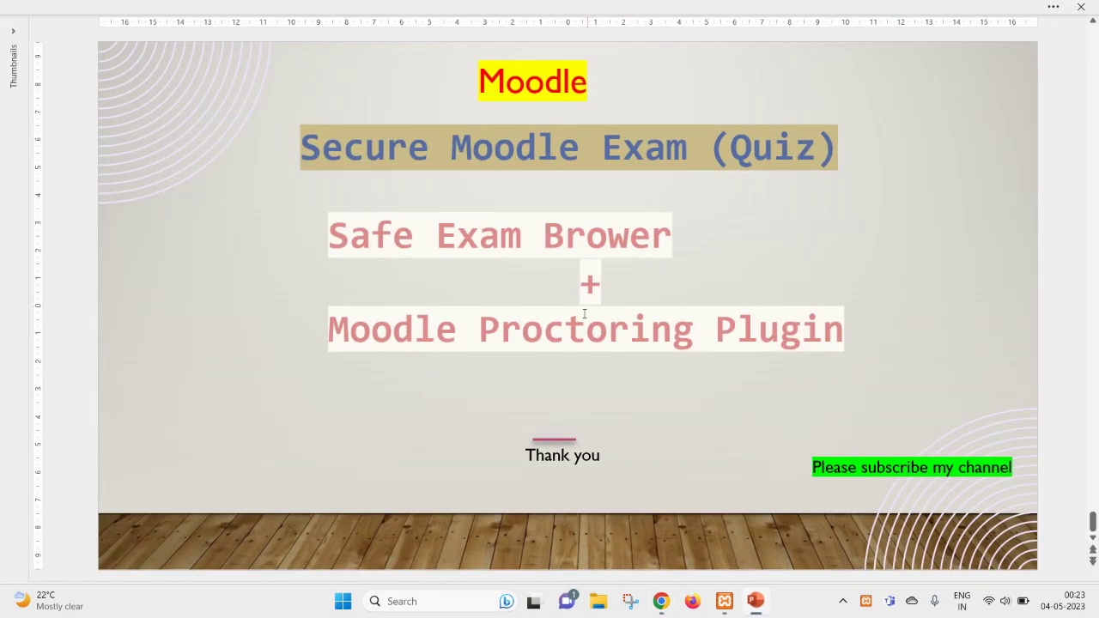
Highlight 'Moodle Proctoring' on the slide's plugin line, then return to the Quiz 2023 editing page.
click(369, 331)
triple_click(370, 331)
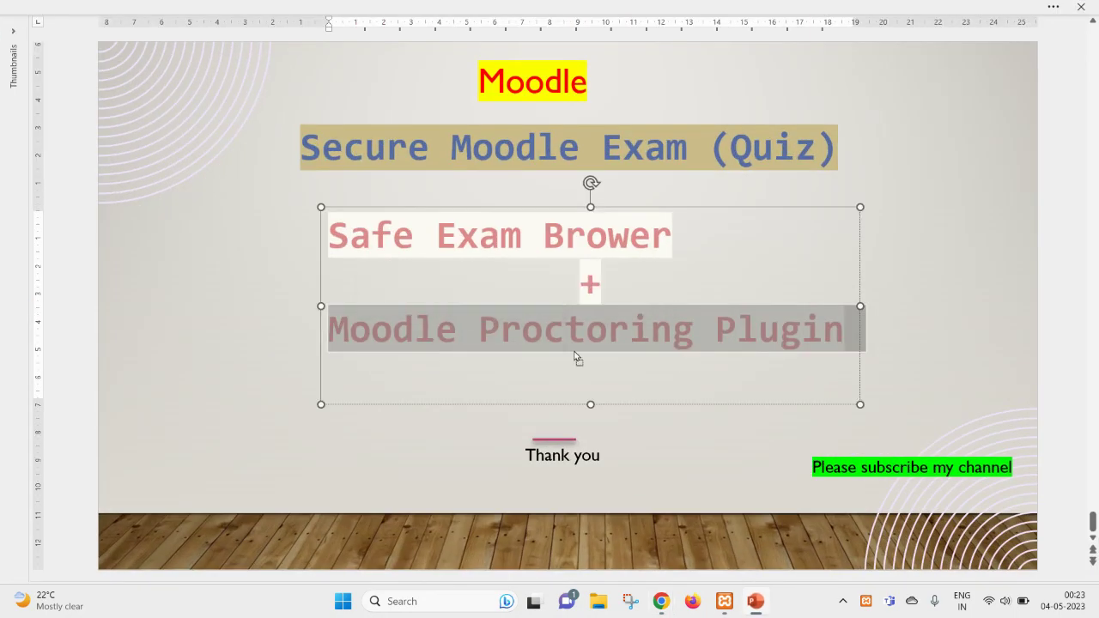
click(455, 329)
click(331, 326)
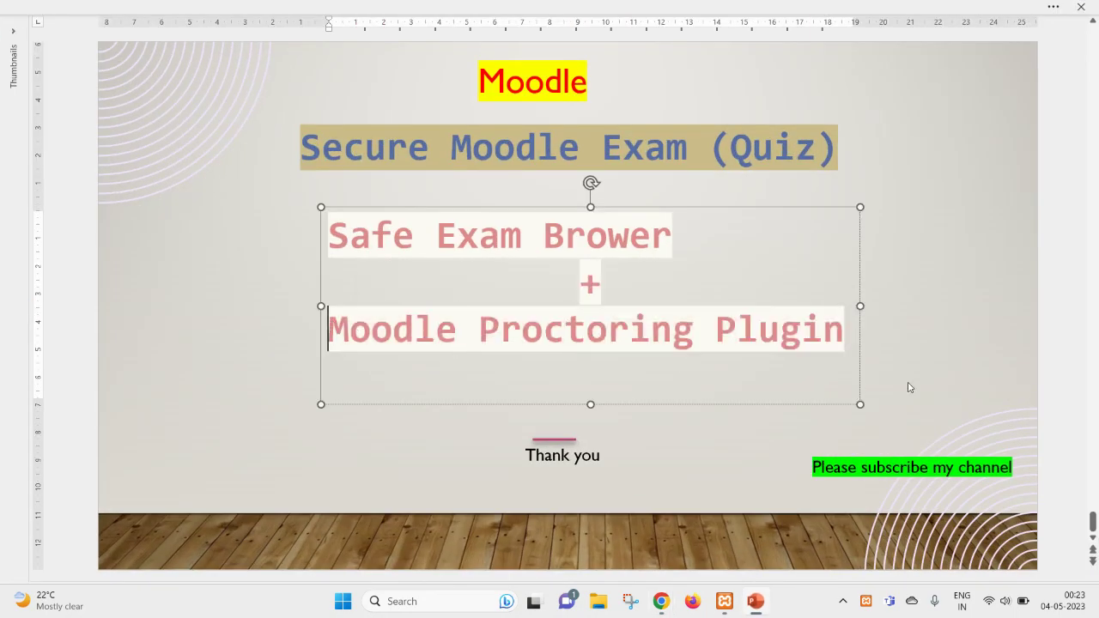
shift+click(694, 318)
key(ctrl+c)
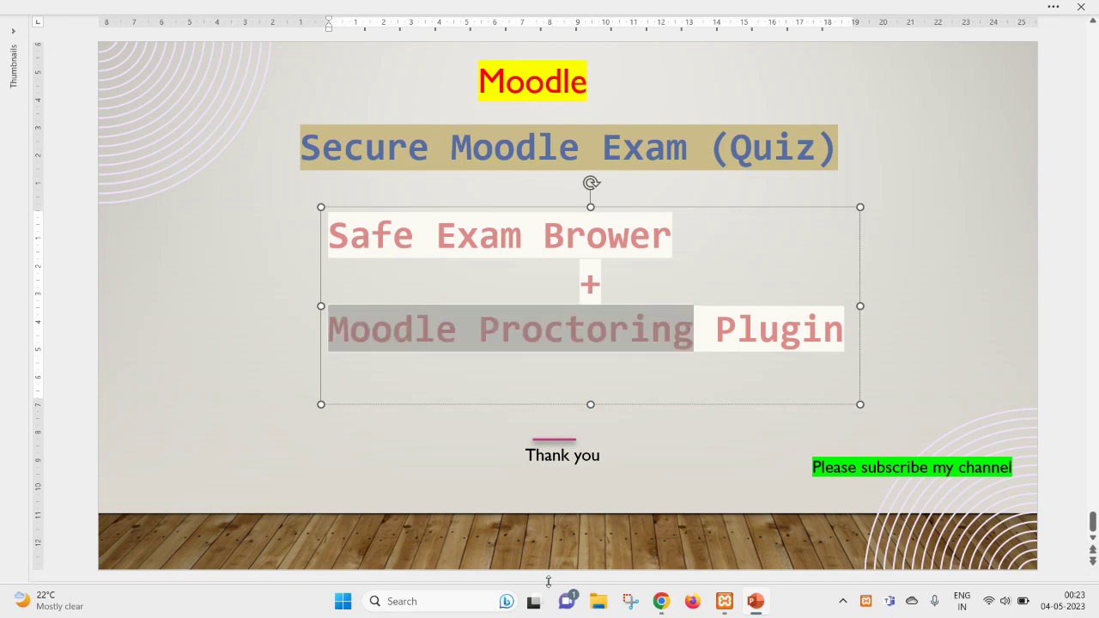
mouse_move(660, 601)
click(577, 540)
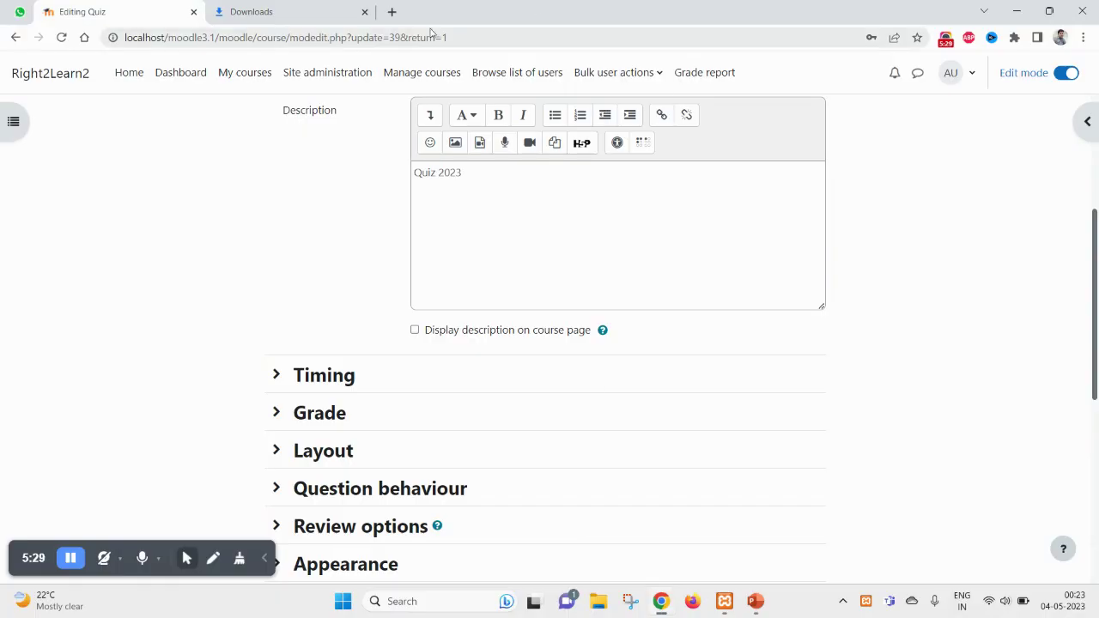
Search the web for 'Moodle Proctoring' and open its Moodle plugins directory page.
click(320, 9)
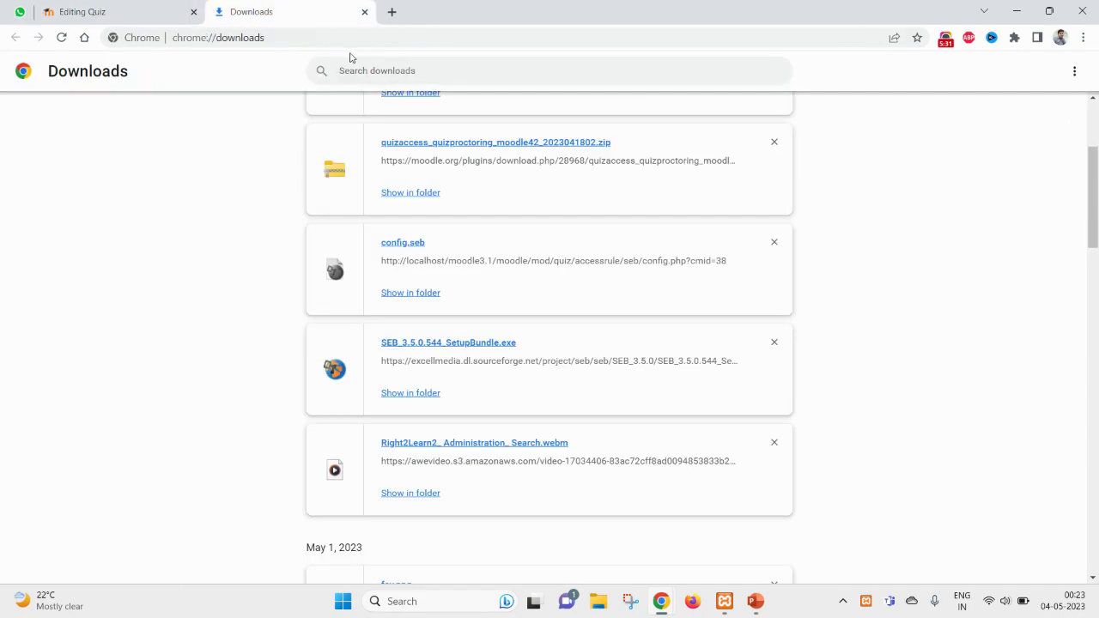
click(346, 45)
key(ctrl+v)
key(Return)
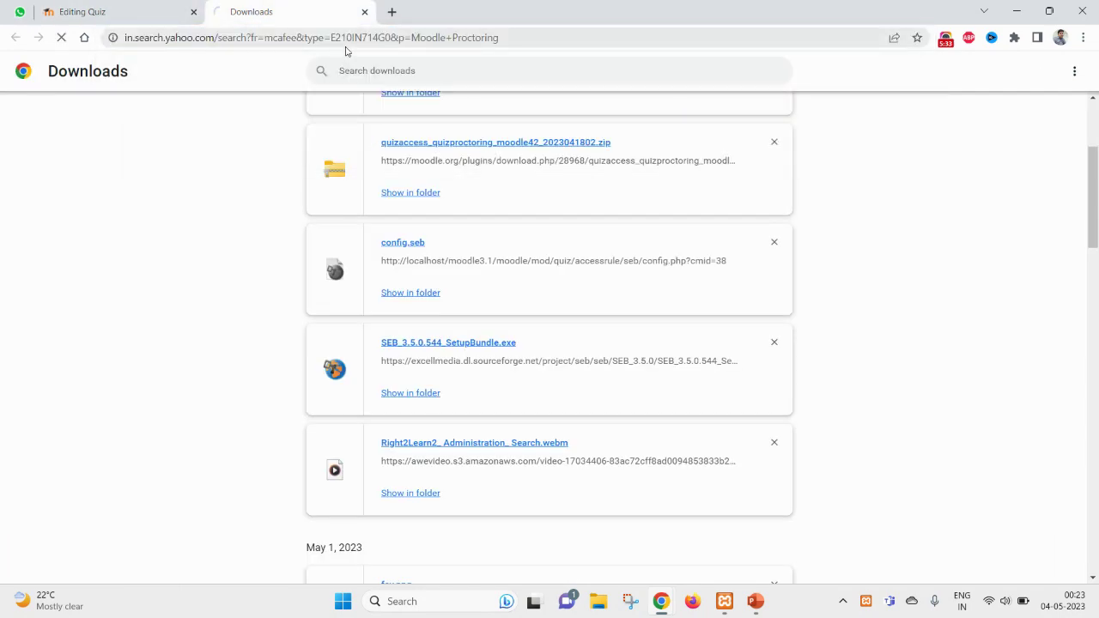
scroll(301, 344, down, 2)
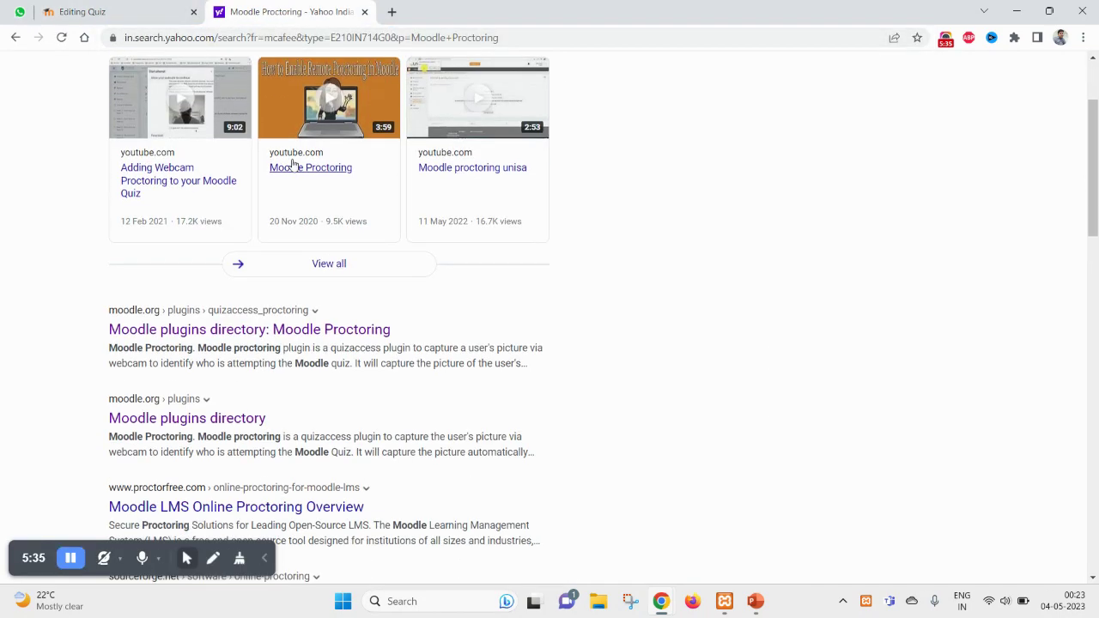
click(191, 335)
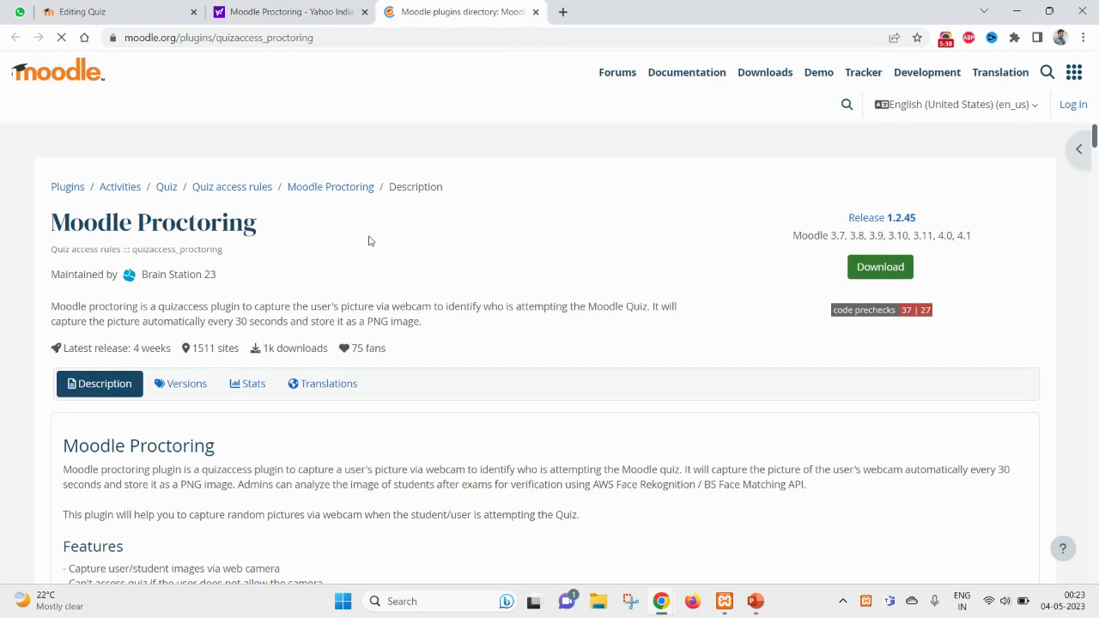
Download the Moodle Proctoring plugin zip and return to the Quiz 2023 editing tab.
drag(50, 221, 257, 225)
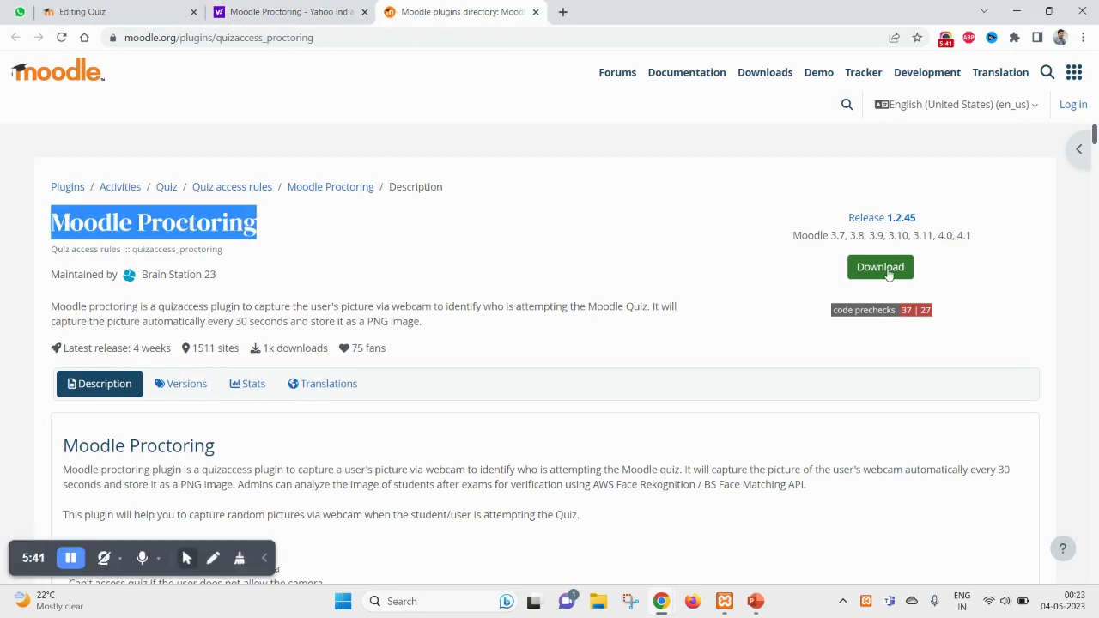
click(861, 270)
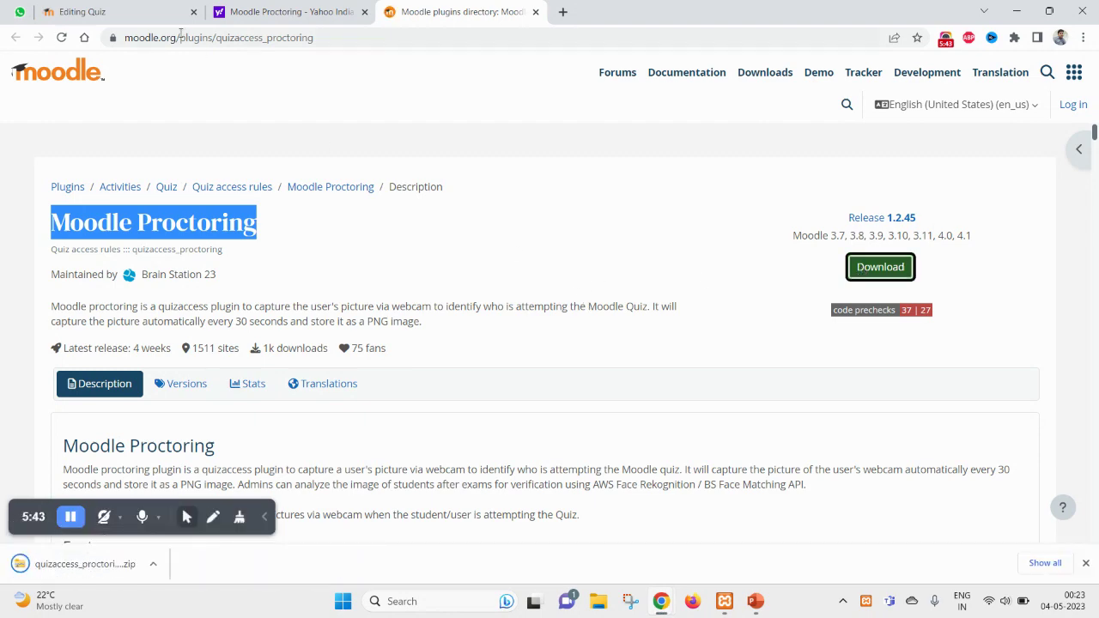
click(172, 12)
drag(253, 19, 341, 19)
scroll(361, 142, up, 3)
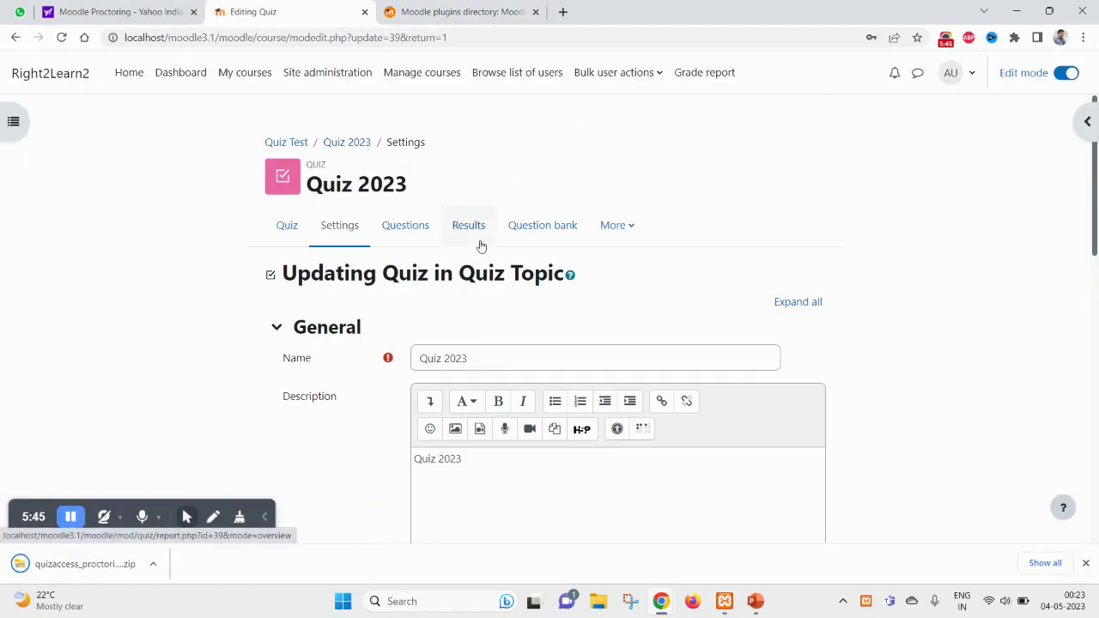
In Site administration > Plugins > Install plugins, drop in the quizaccess_proctoring zip and install it.
click(354, 74)
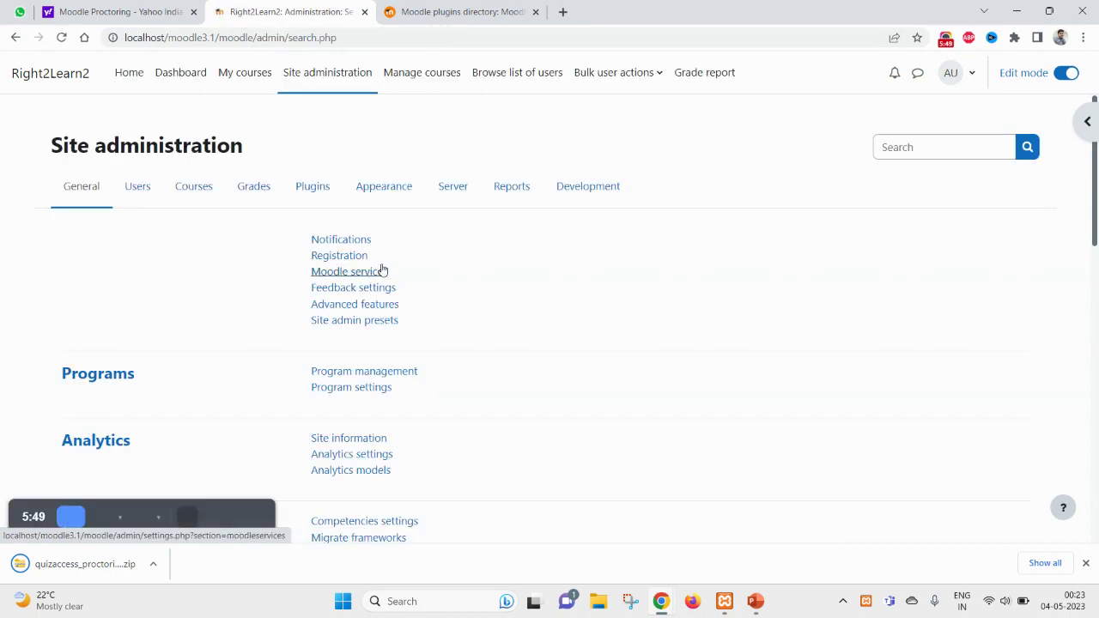
click(311, 189)
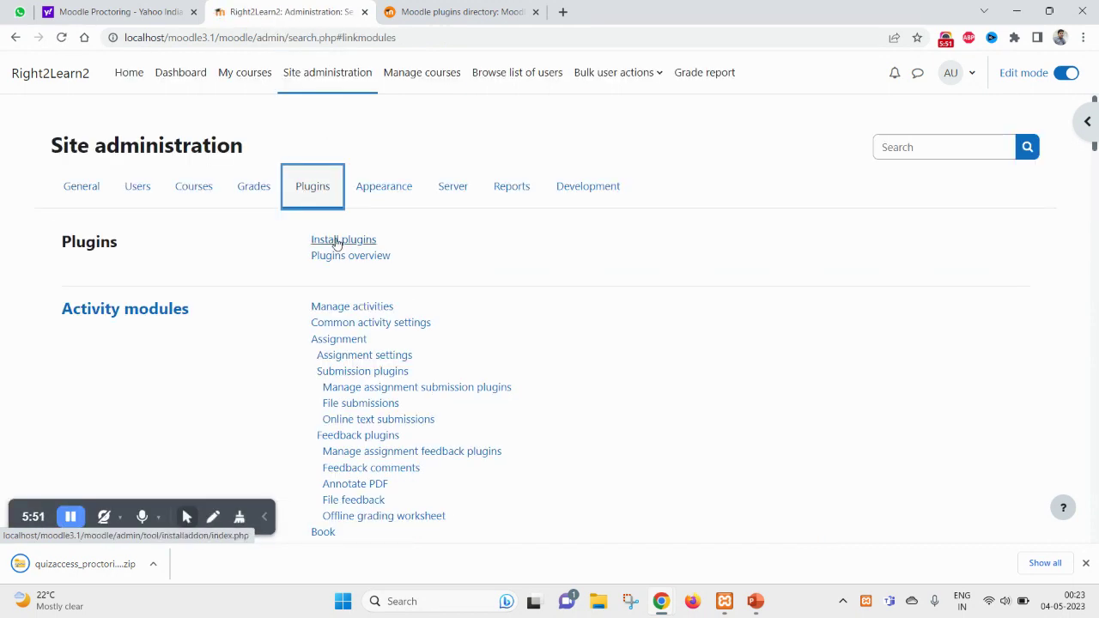
click(336, 242)
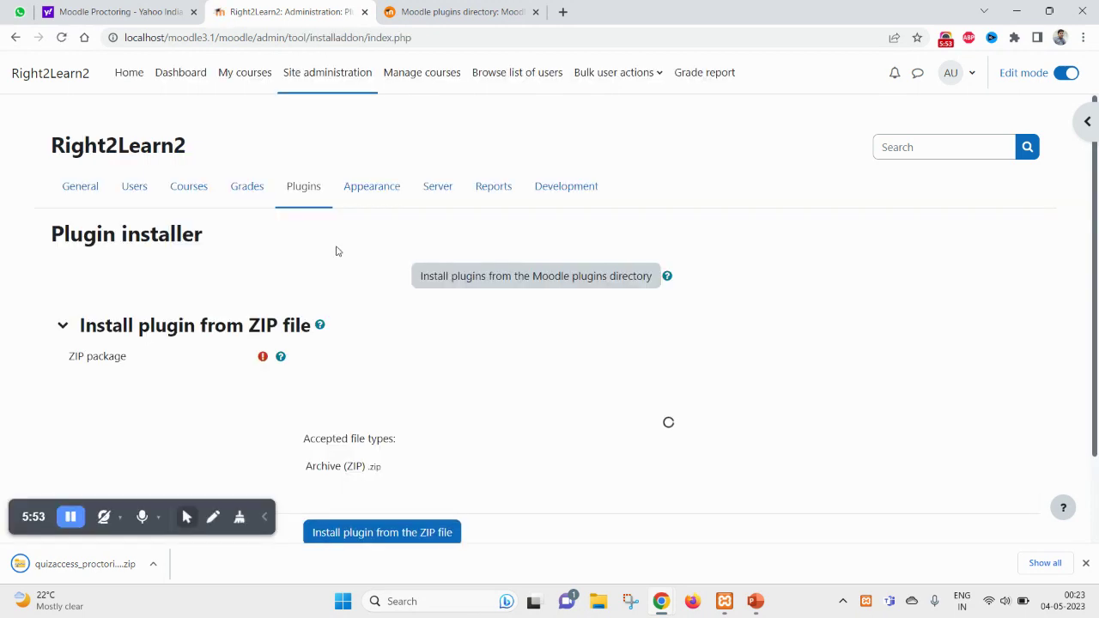
scroll(166, 471, down, 2)
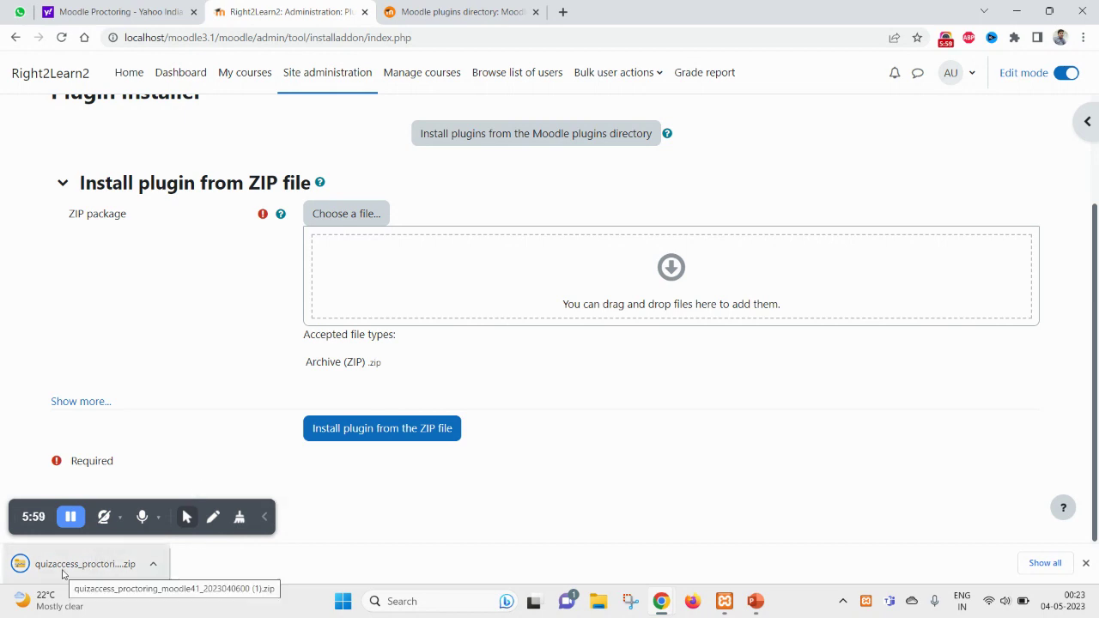
click(265, 519)
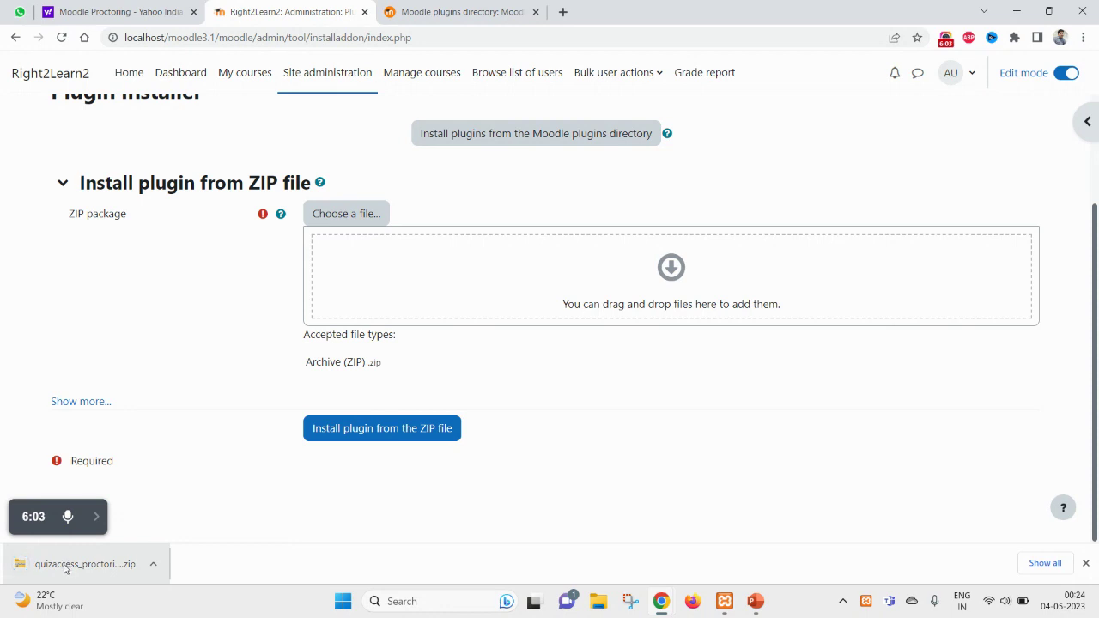
drag(53, 576, 474, 278)
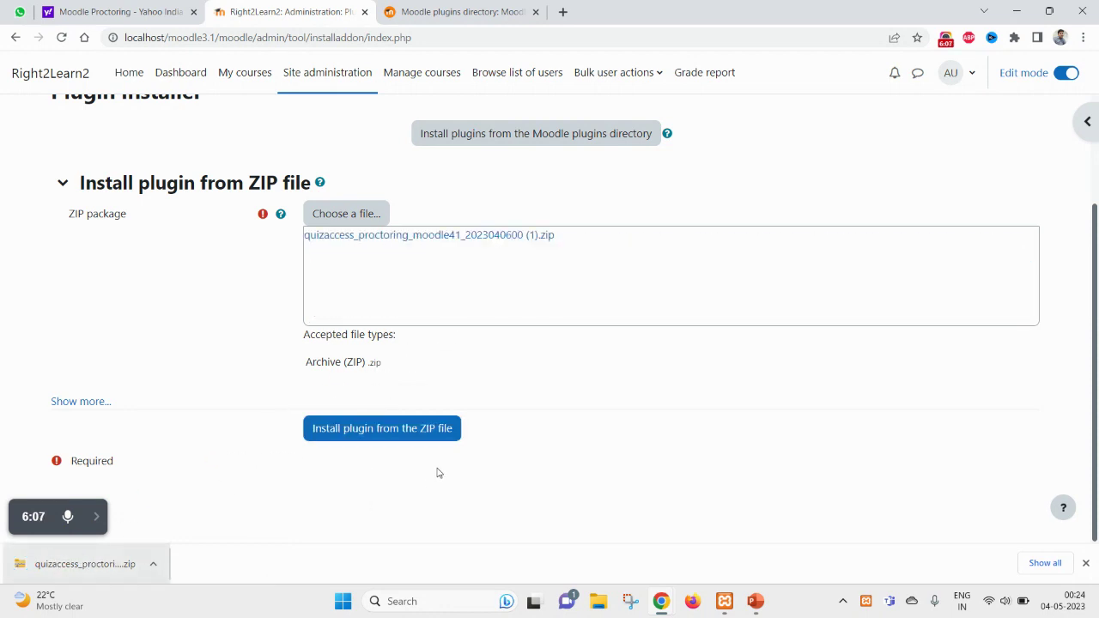
click(376, 436)
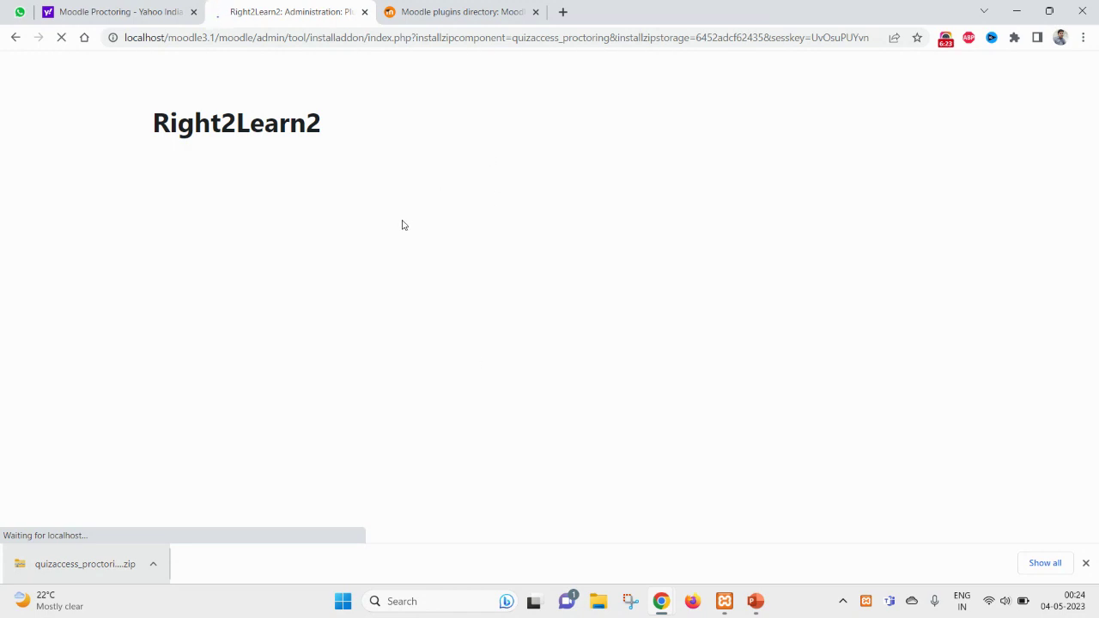
Continue past the quizaccess_proctoring validation, noting the beta maturity warning.
click(1086, 565)
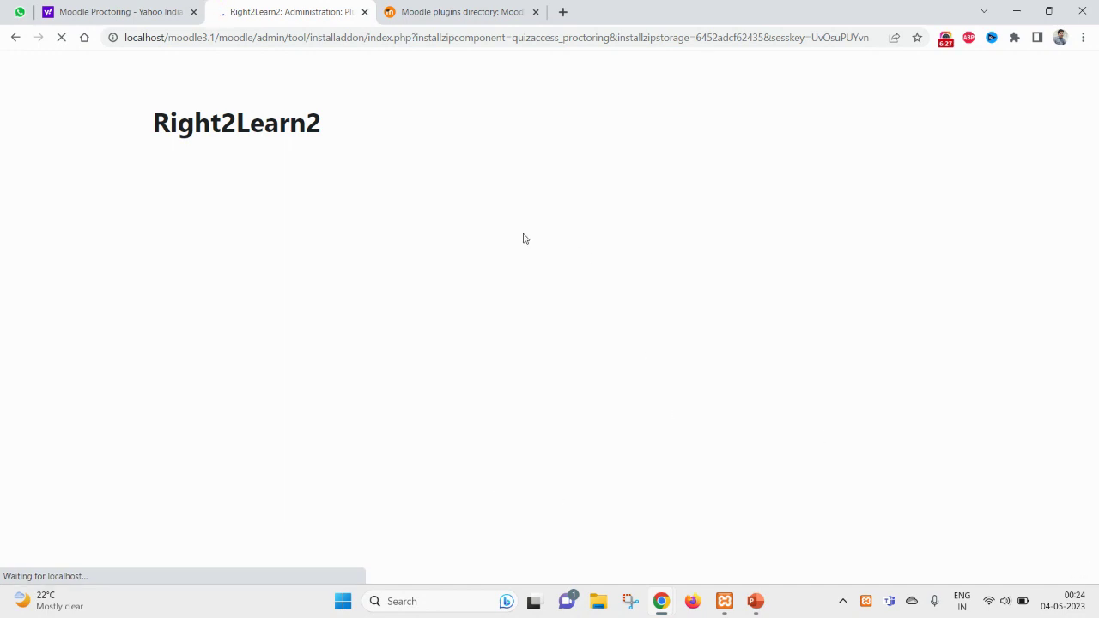
click(175, 299)
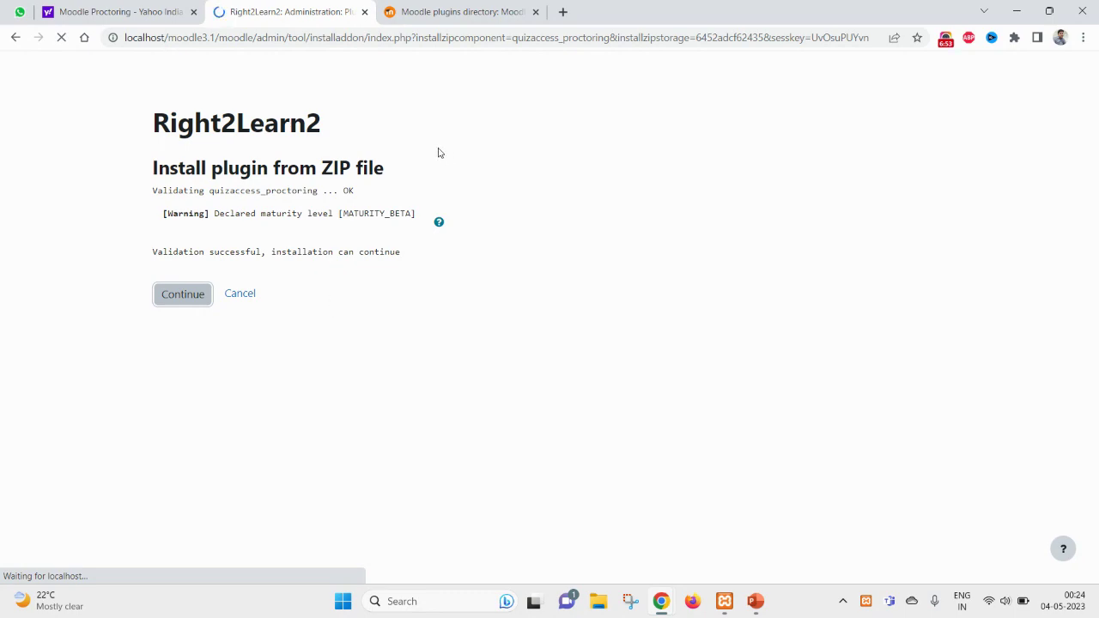
click(501, 5)
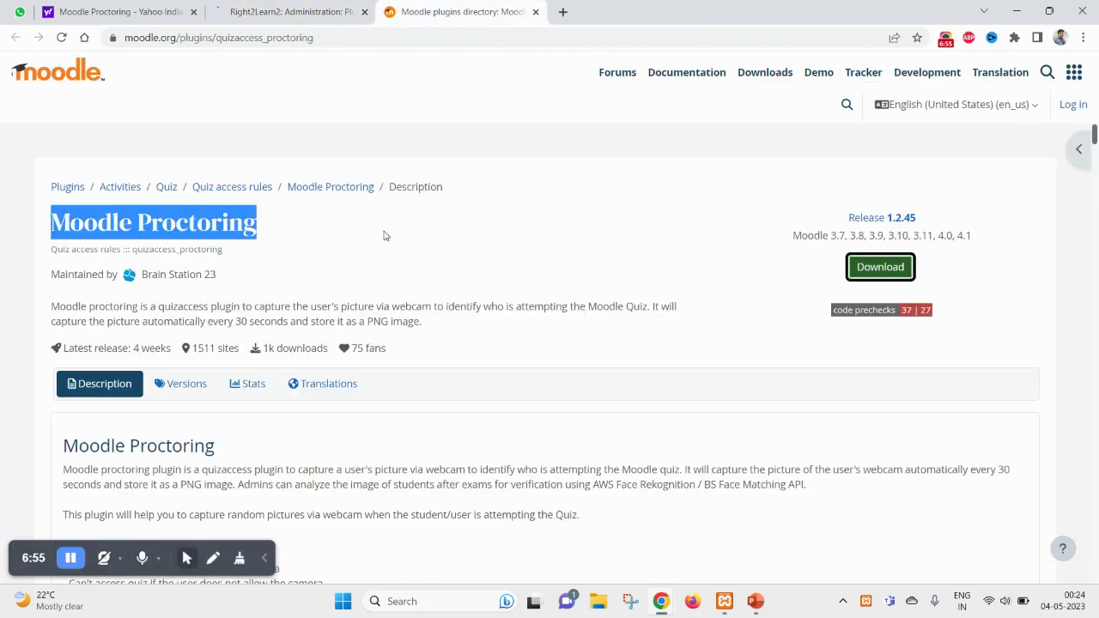
click(217, 40)
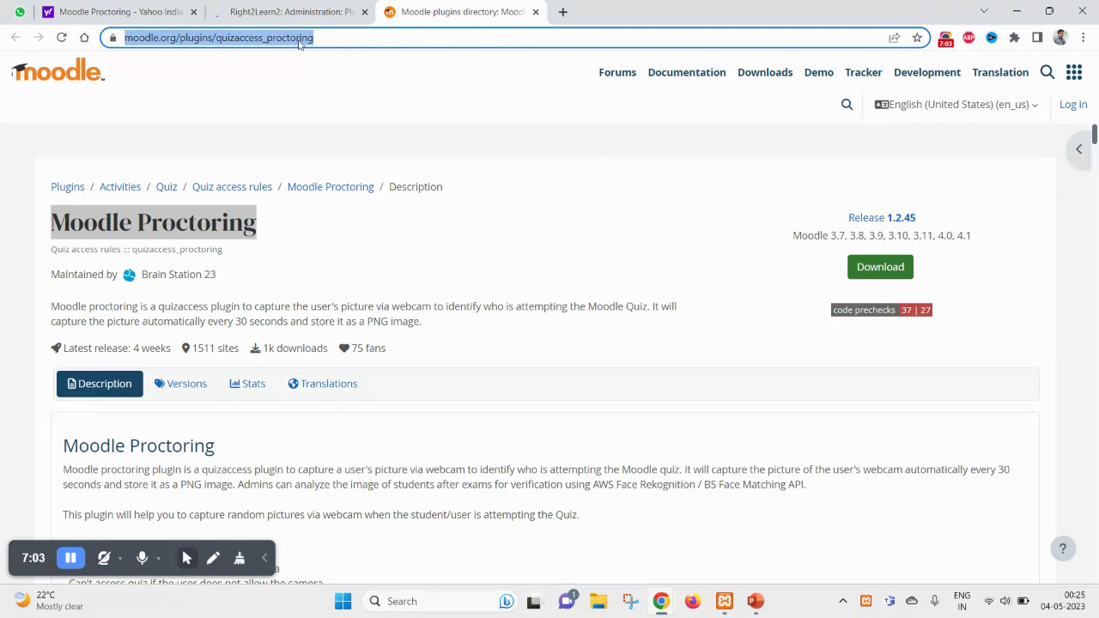
click(290, 16)
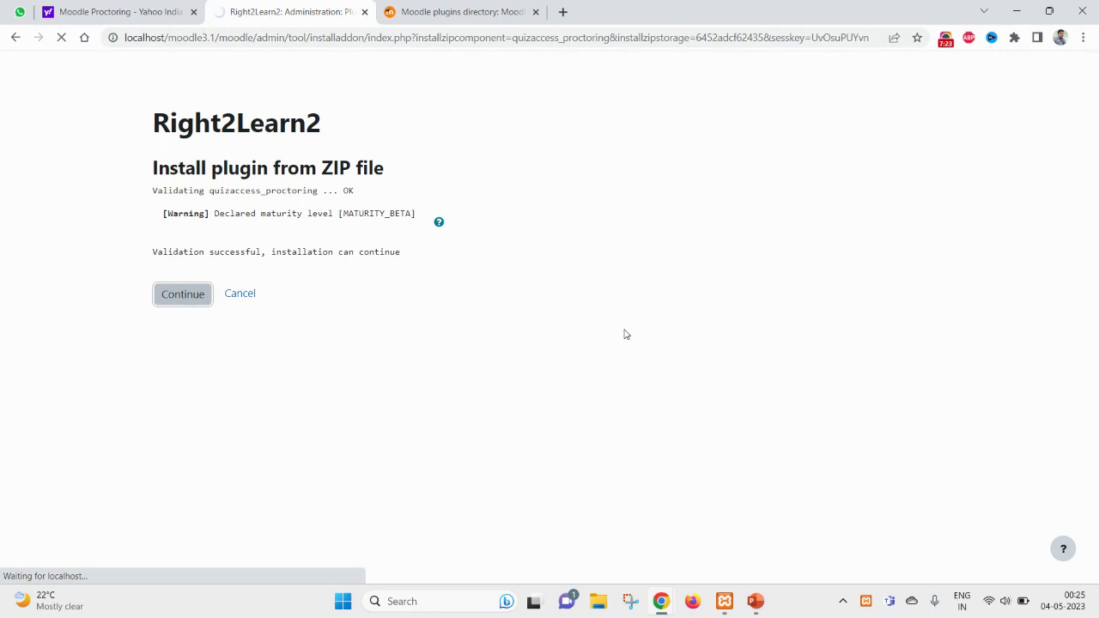
click(193, 12)
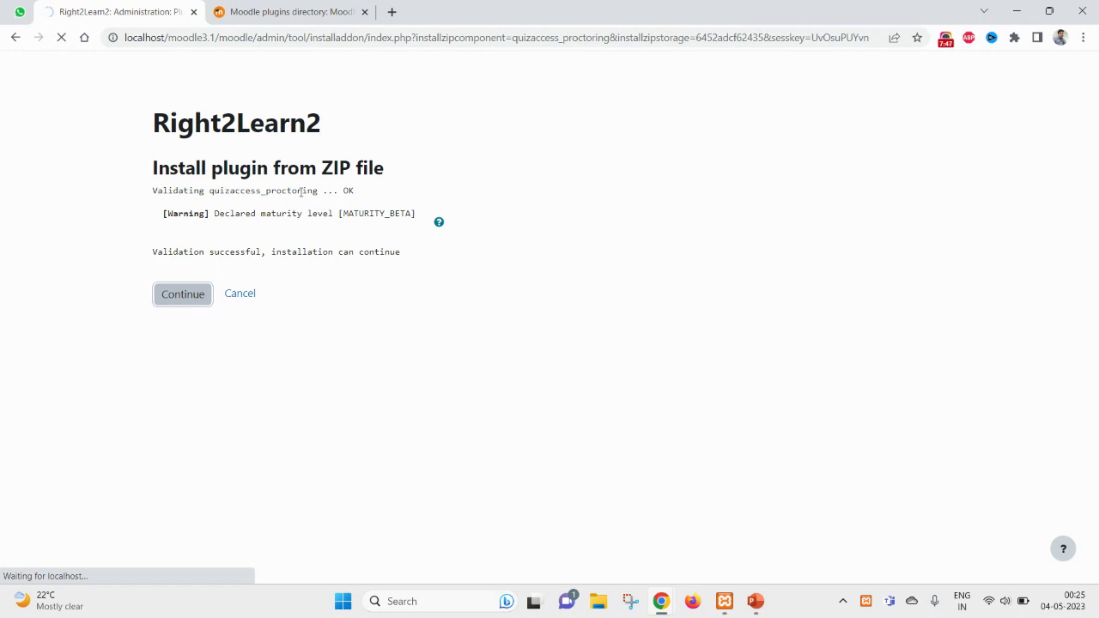
double_click(187, 214)
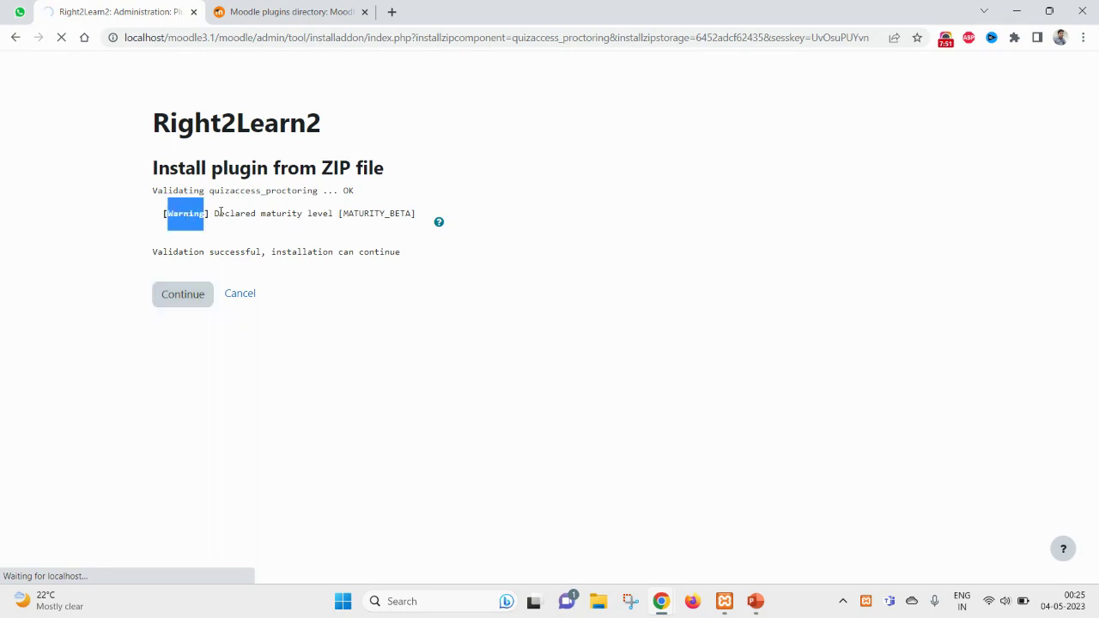
double_click(225, 213)
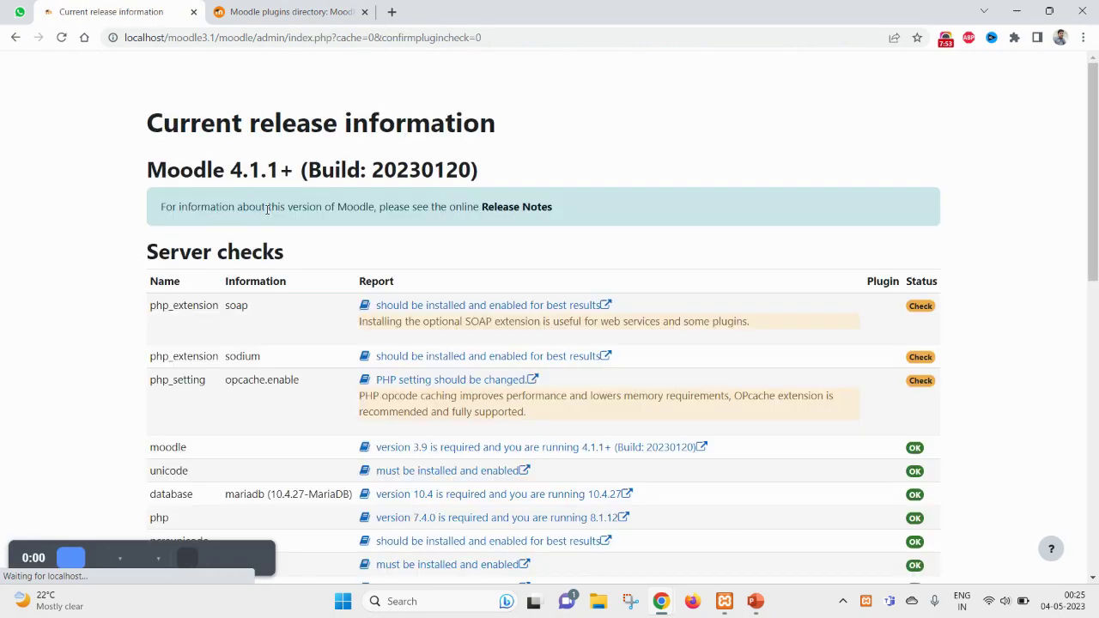
Proceed past the server checks and review the proctoring plugin's install path on Plugins check.
scroll(334, 211, down, 15)
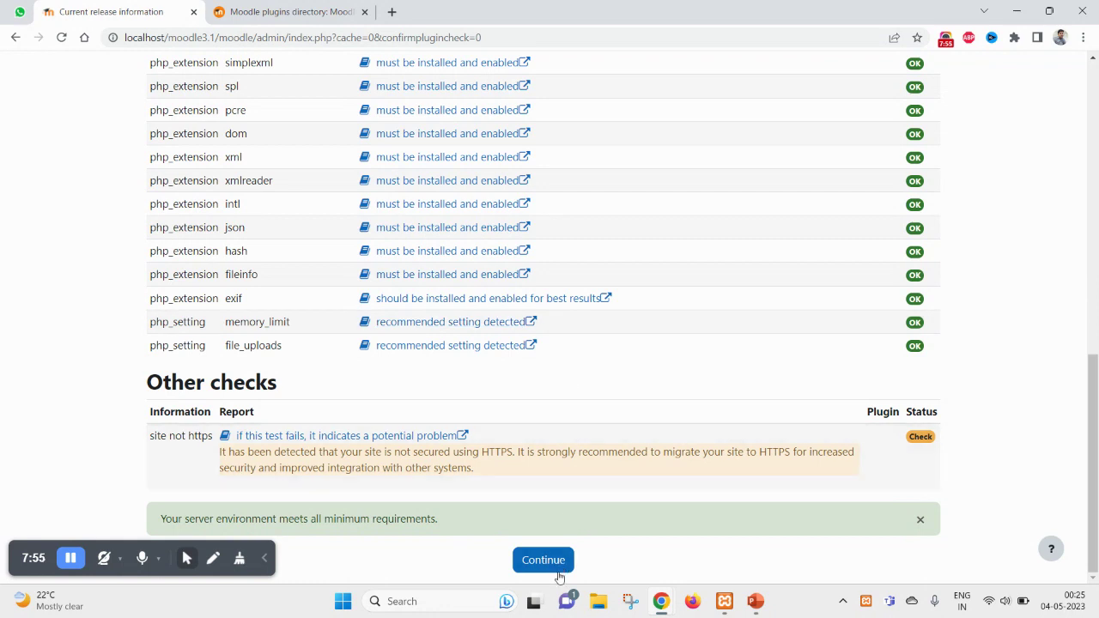
click(553, 567)
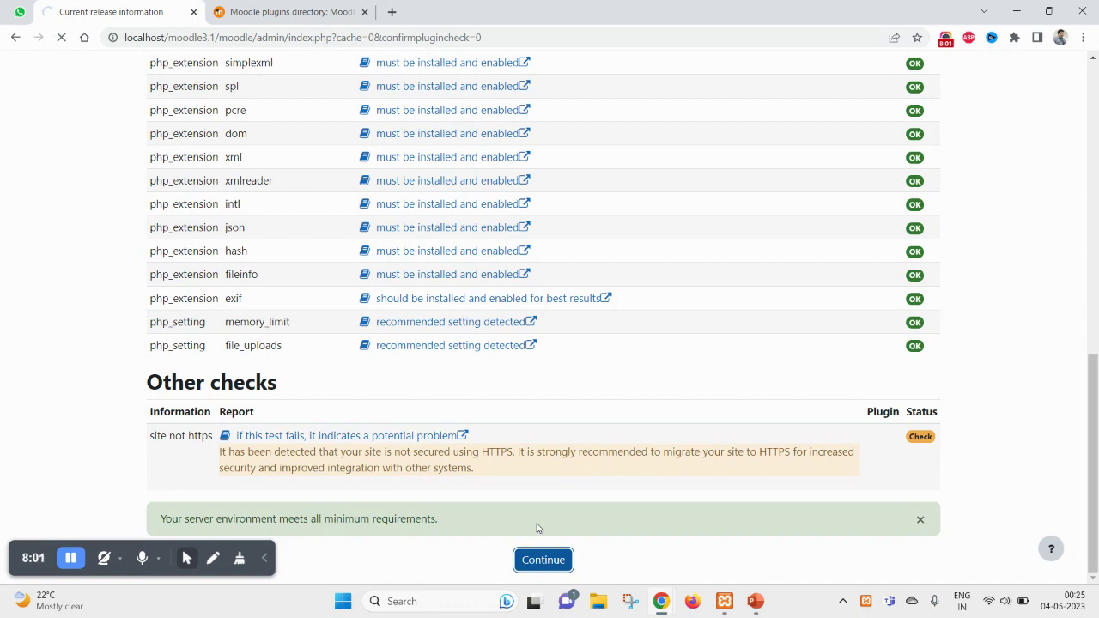
scroll(537, 525, up, 15)
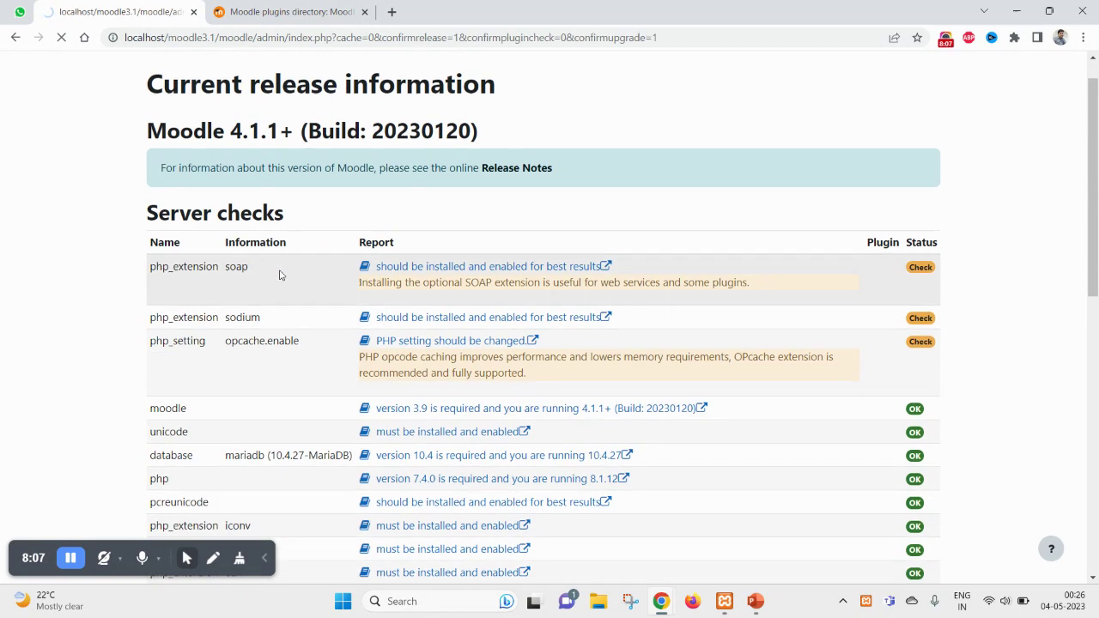
scroll(292, 283, down, 1)
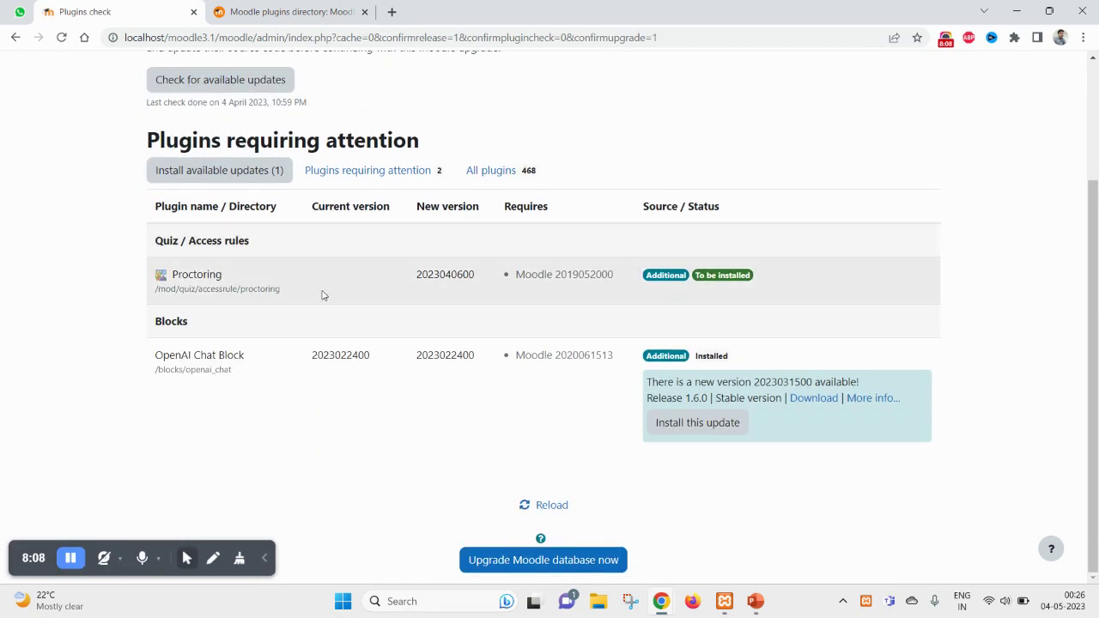
double_click(162, 292)
double_click(187, 292)
double_click(218, 292)
double_click(258, 291)
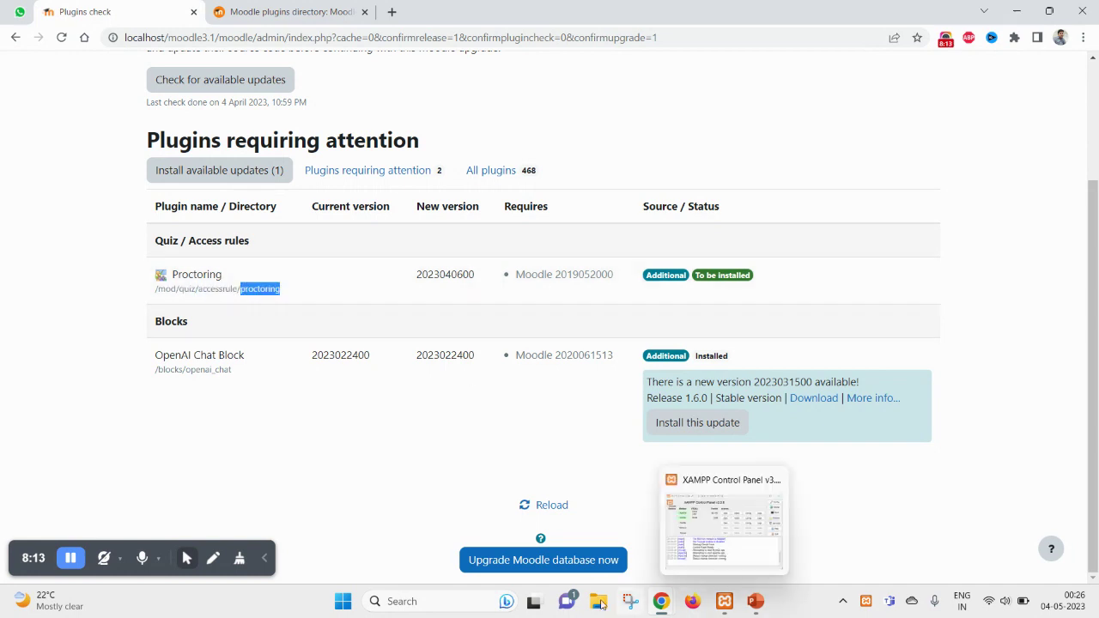
Upgrade the Moodle database to install Proctoring, then continue and switch to the presentation slide.
click(544, 560)
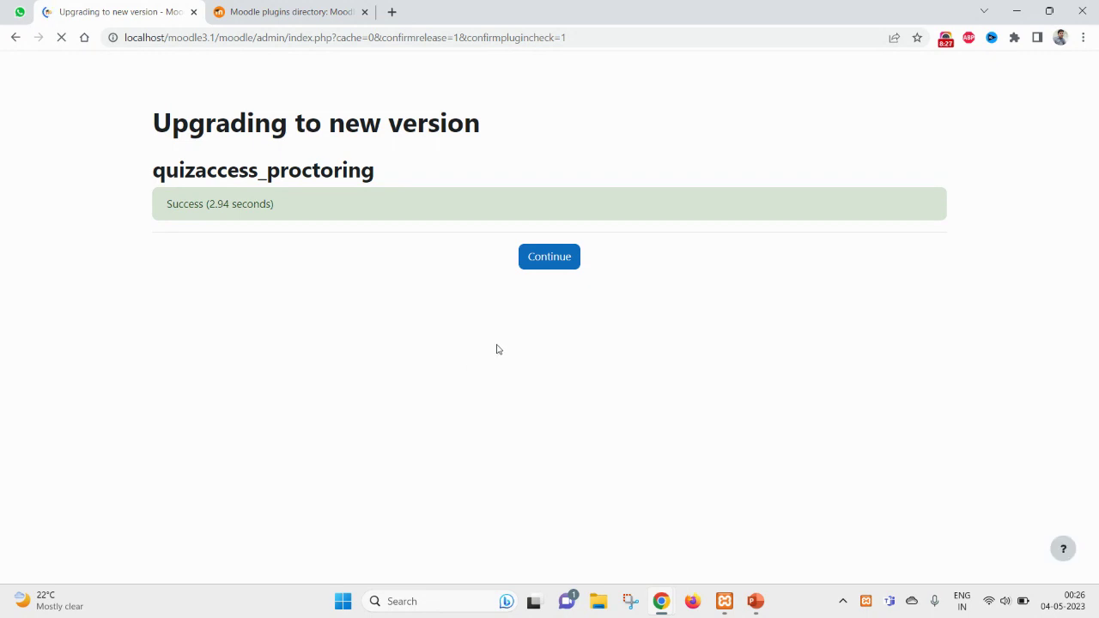
click(554, 257)
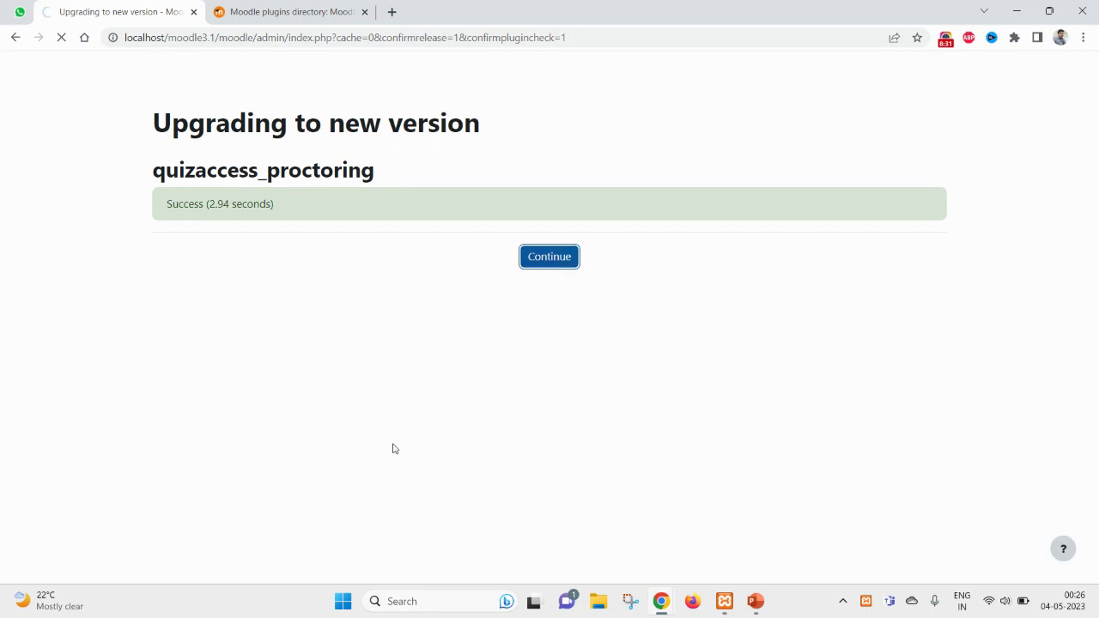
click(755, 601)
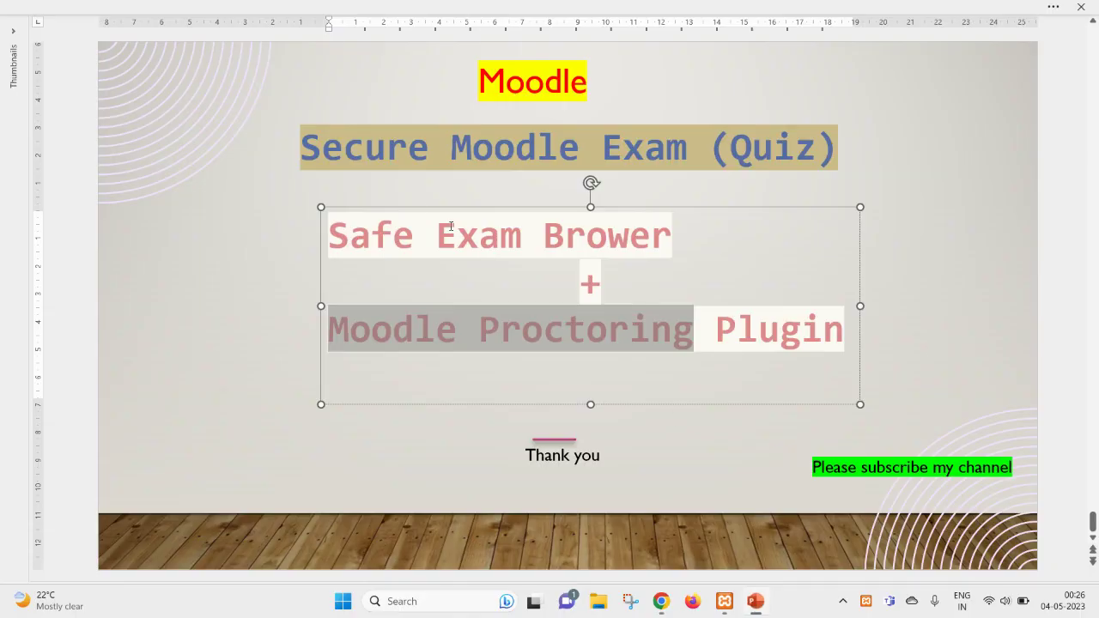
Highlight the Safe Exam Brower and Moodle Proctoring Plugin lines, then return to Moodle's Proctoring settings.
double_click(412, 244)
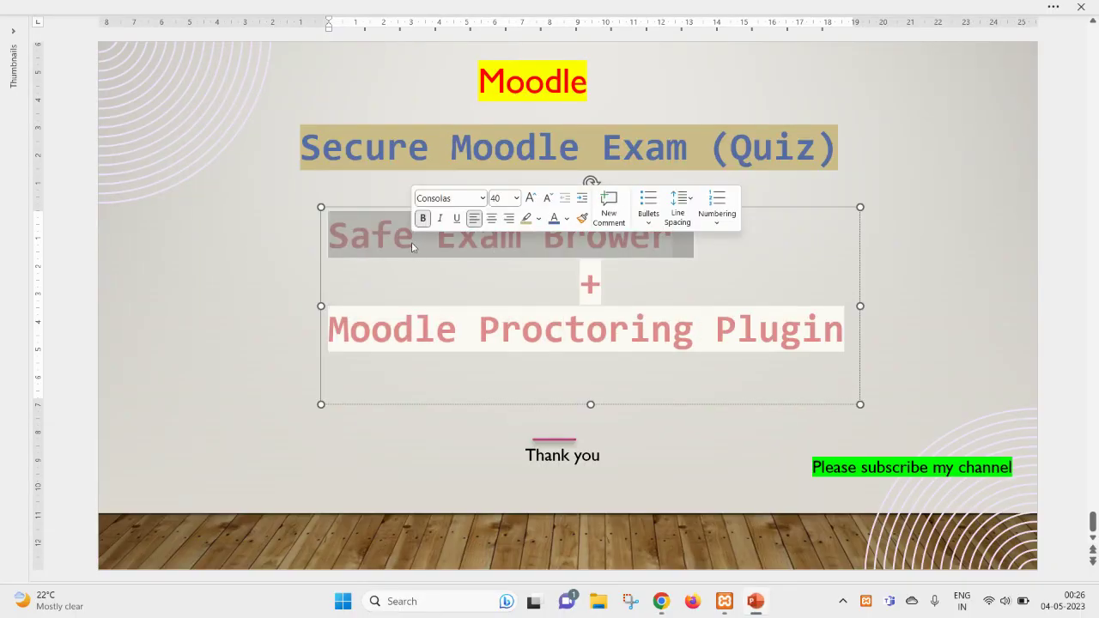
triple_click(411, 335)
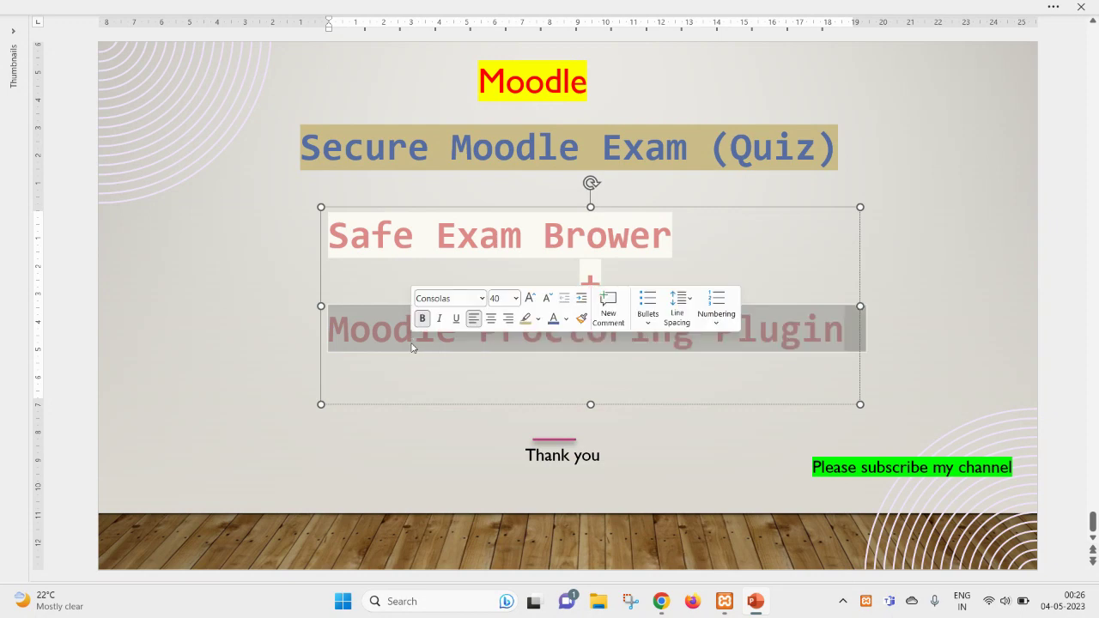
triple_click(382, 243)
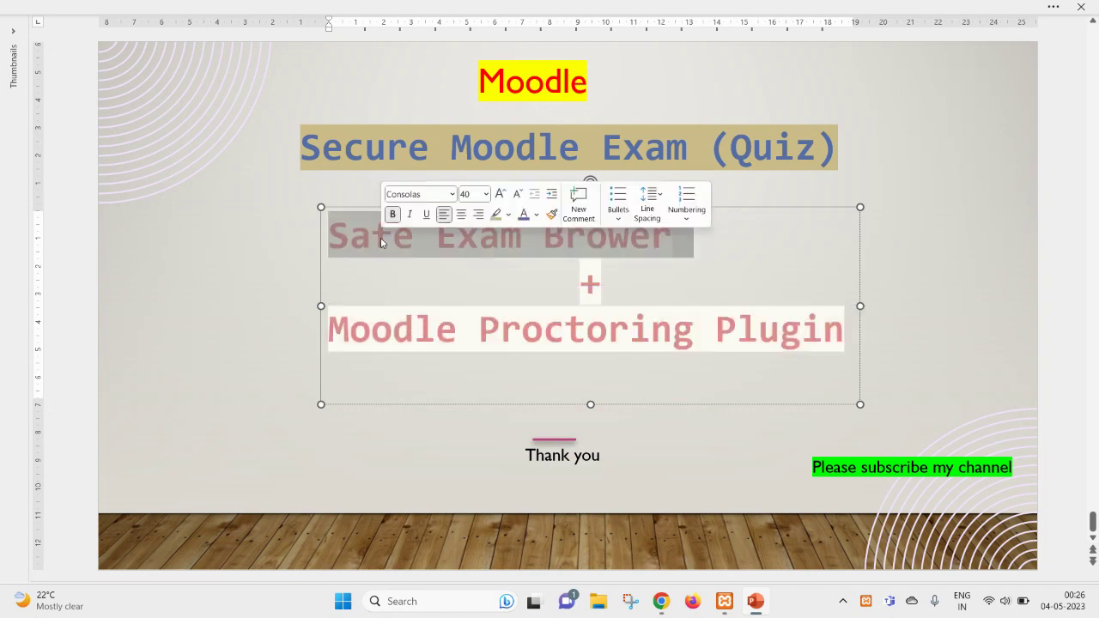
triple_click(411, 334)
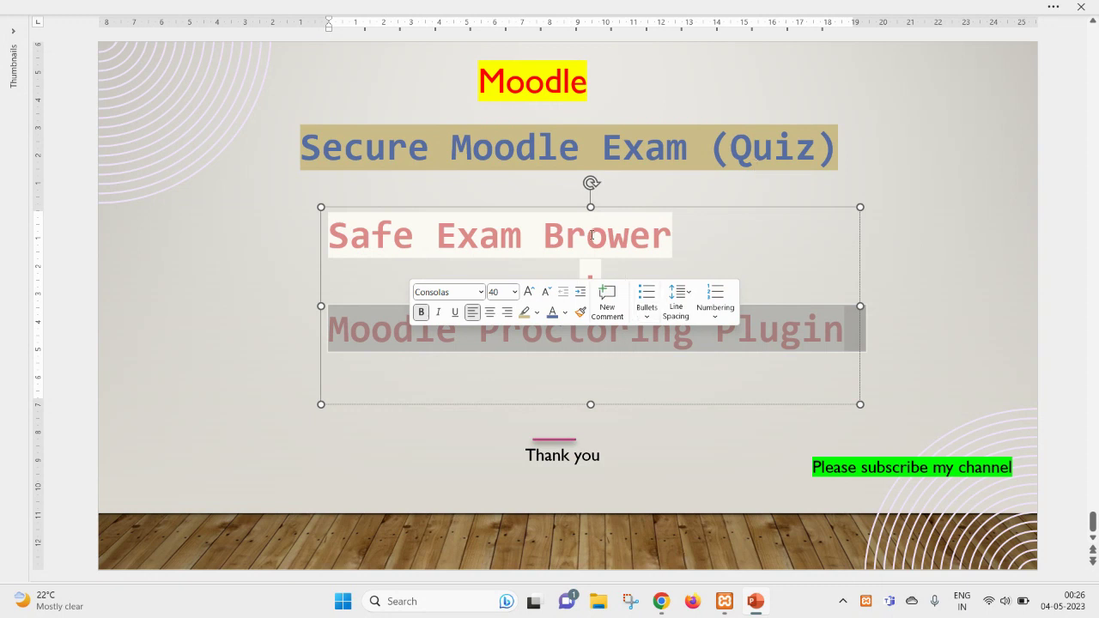
mouse_move(661, 606)
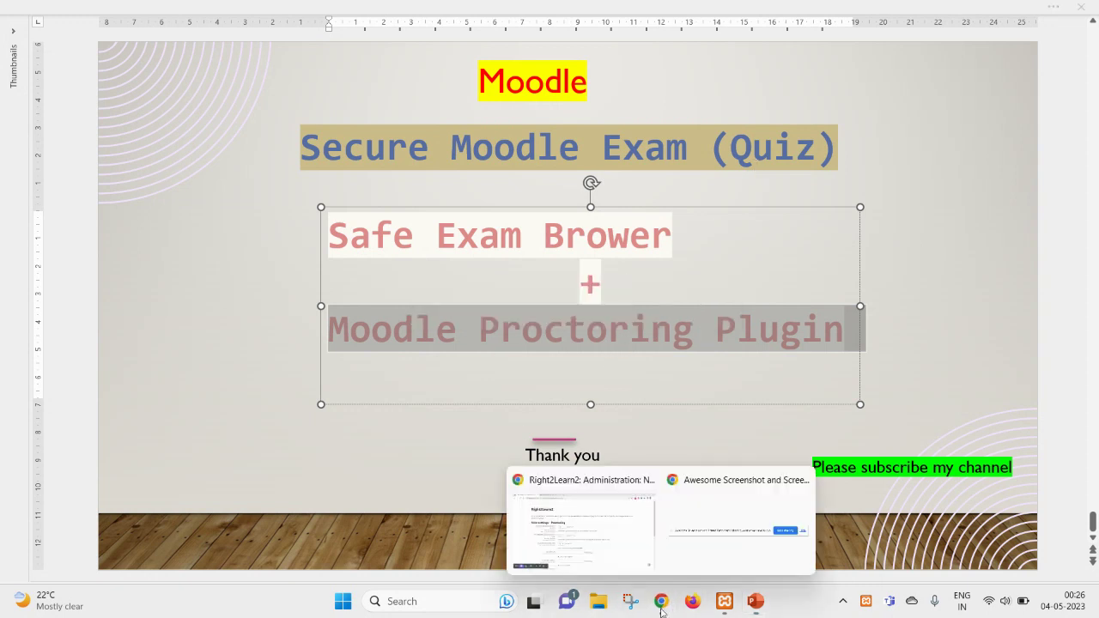
click(581, 526)
scroll(386, 336, down, 5)
scroll(275, 289, up, 4)
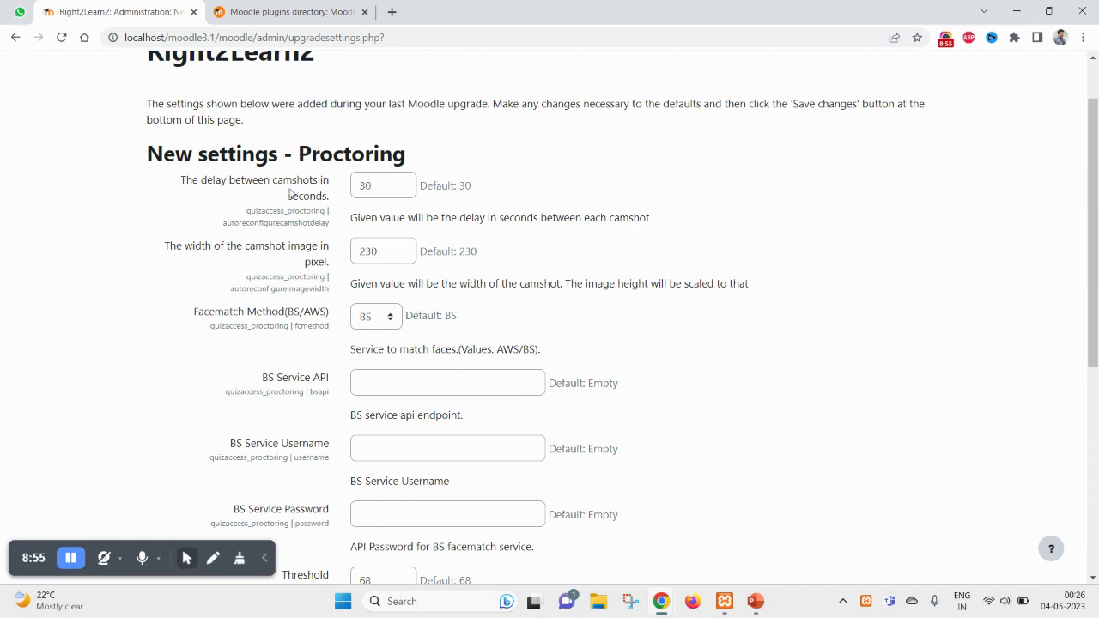
Change the proctoring camshot delay from 30 to 20 seconds.
drag(385, 182, 359, 184)
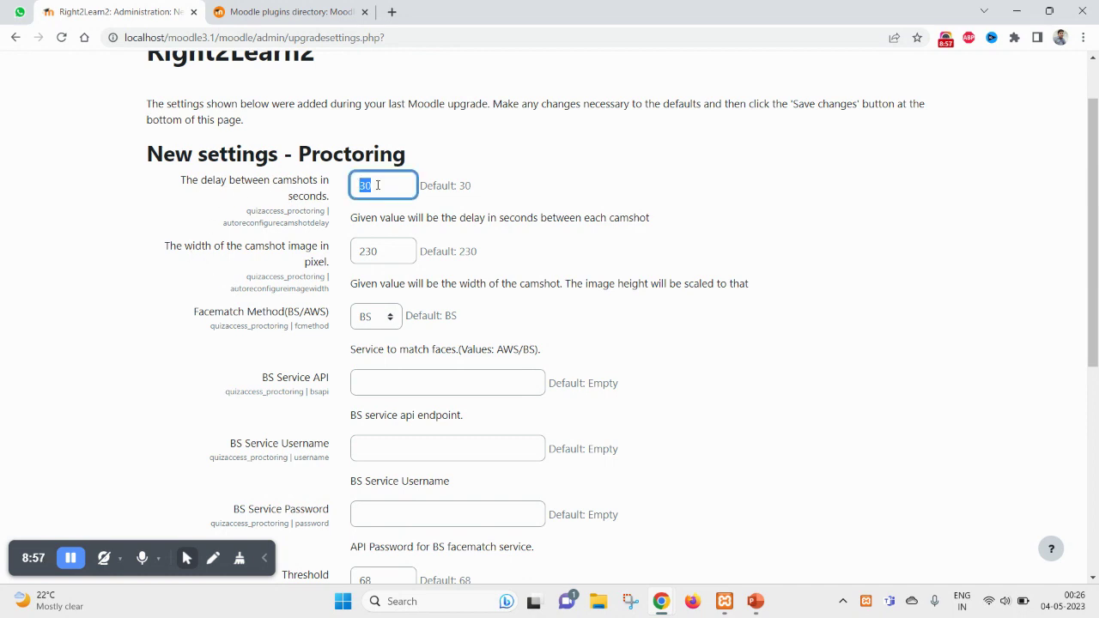
click(398, 185)
double_click(398, 185)
click(383, 187)
click(359, 186)
key(Delete)
text(2)
Keep image width 230 and facematch method BS, then save the proctoring settings.
double_click(369, 254)
click(369, 253)
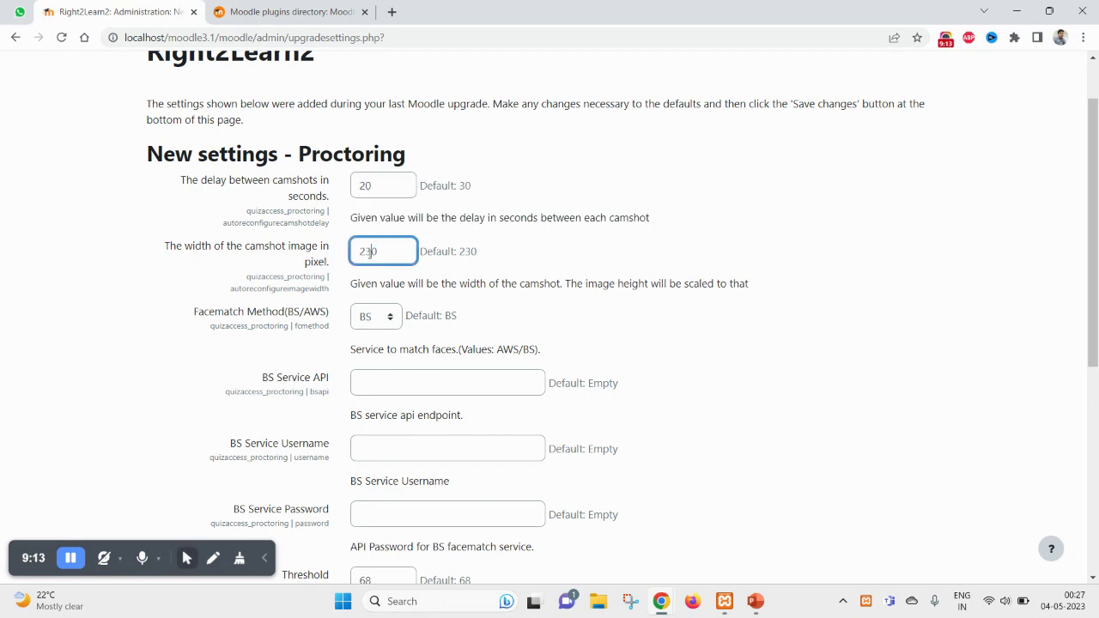
drag(360, 251, 367, 251)
click(362, 318)
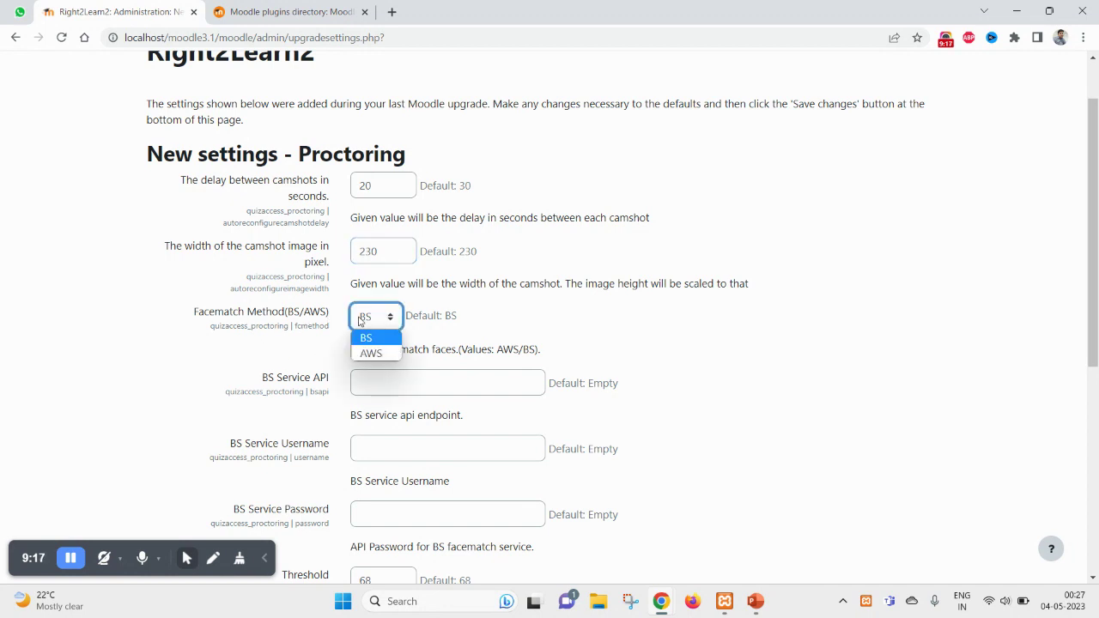
click(461, 318)
scroll(533, 339, down, 3)
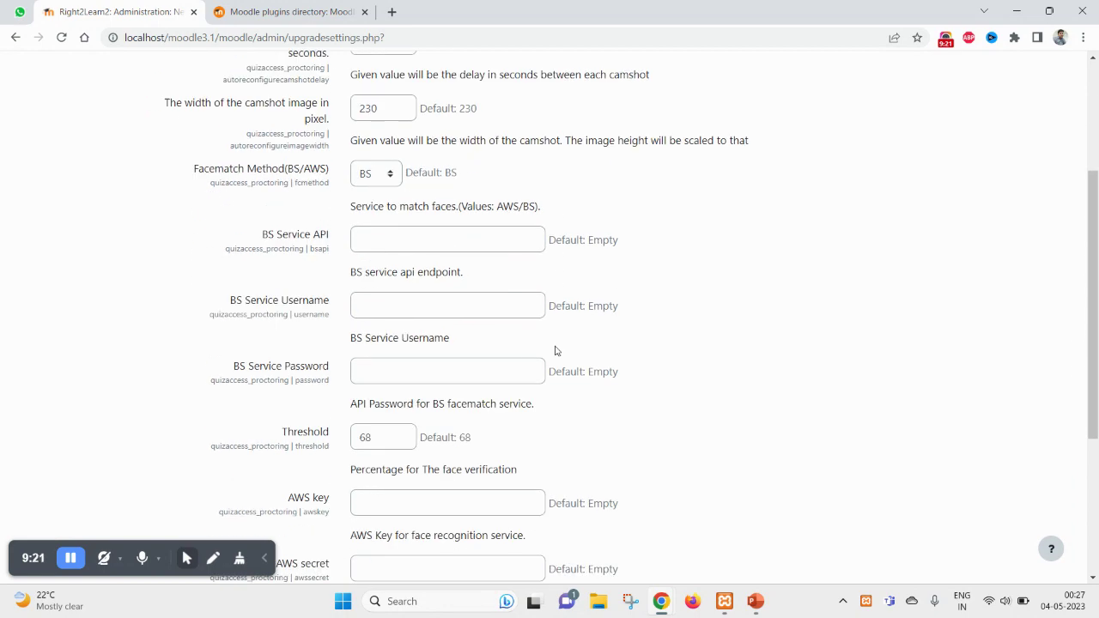
scroll(525, 329, up, 3)
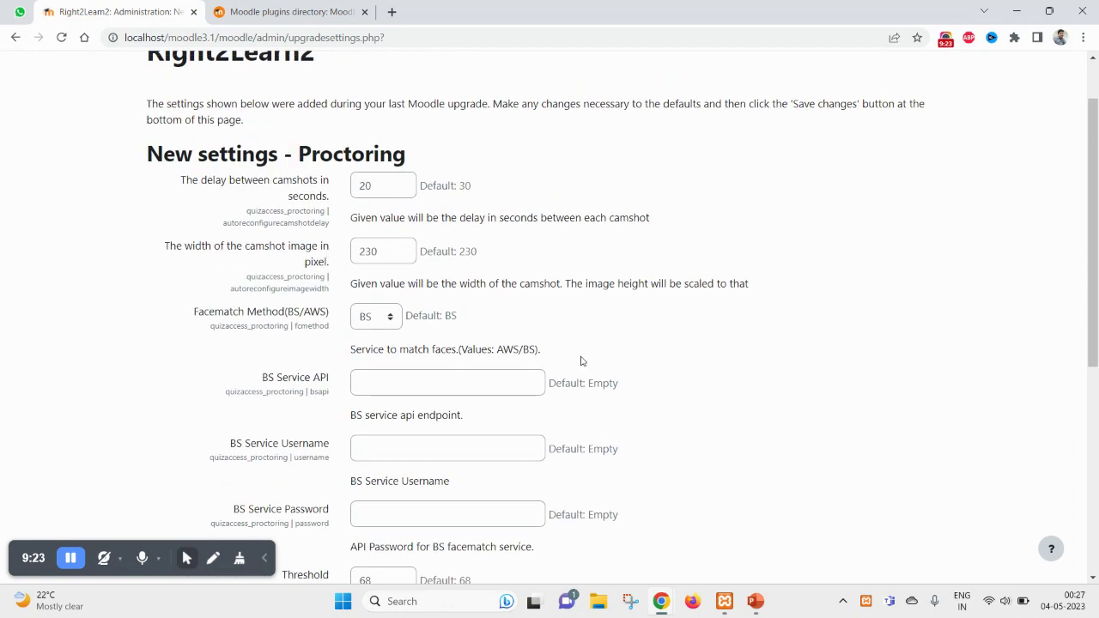
scroll(484, 461, down, 3)
scroll(327, 438, down, 2)
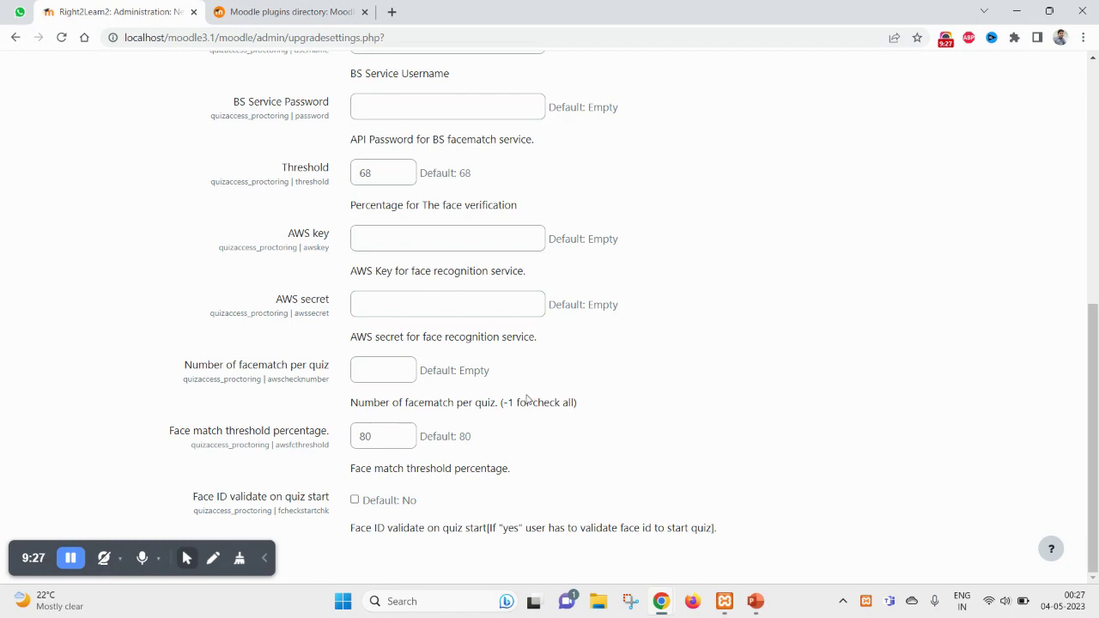
scroll(607, 396, up, 5)
key(ctrl+minus)
key(ctrl+minus)
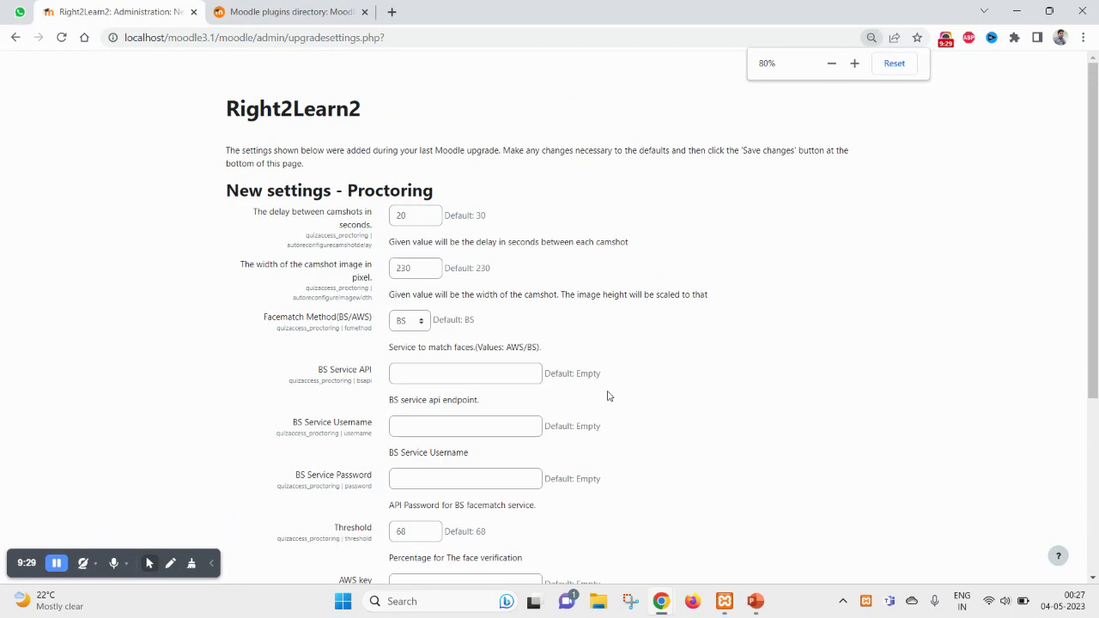
scroll(696, 406, down, 5)
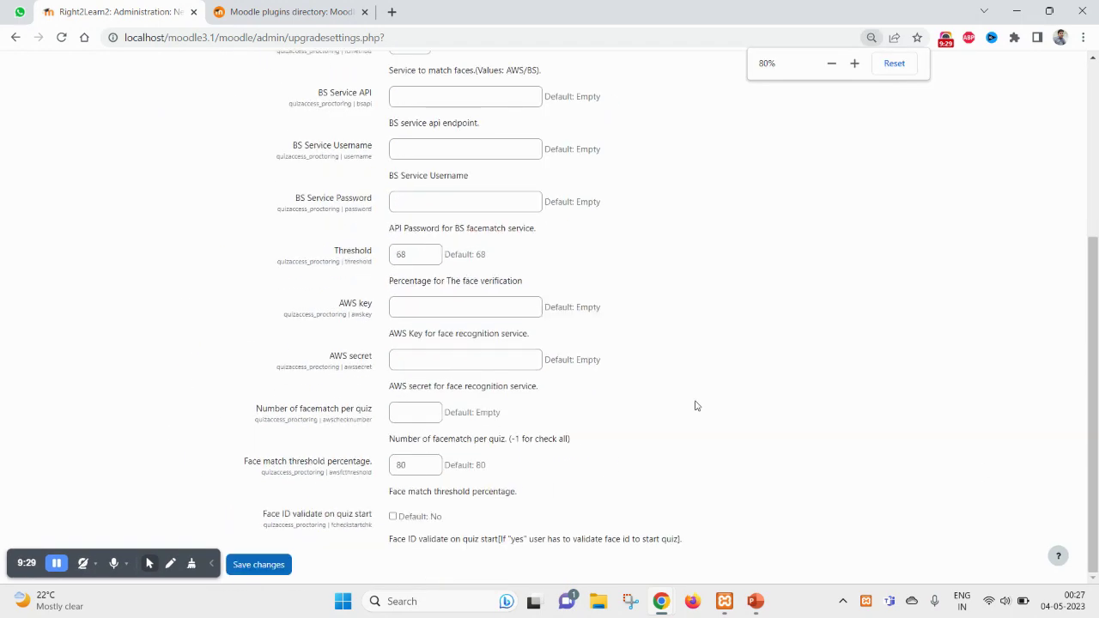
click(268, 568)
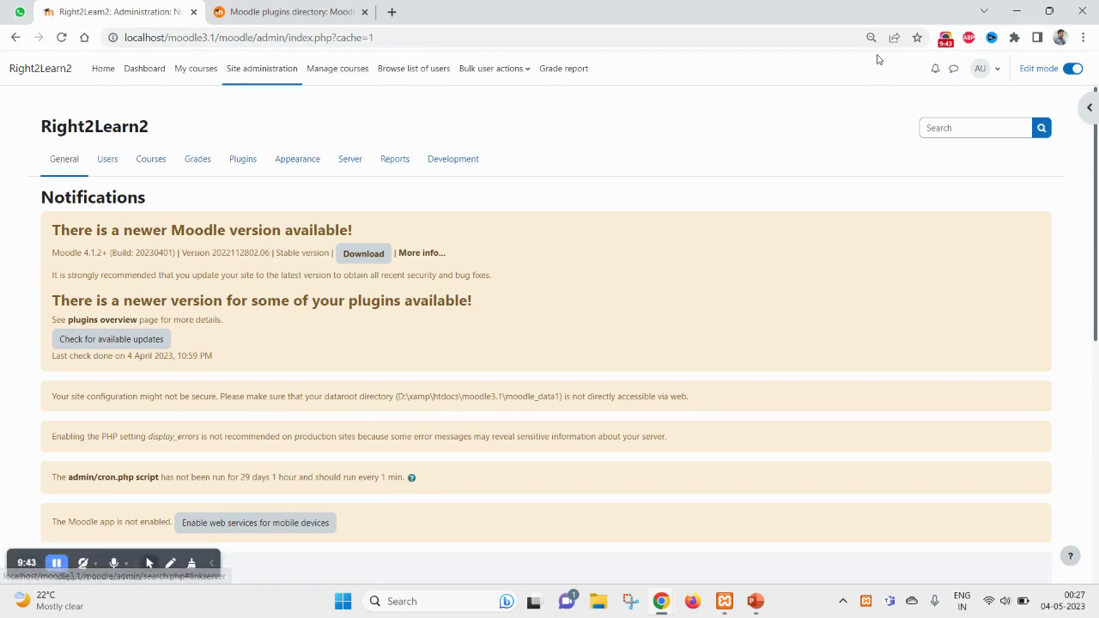
Reset page zoom to 100%, then open Quiz 2023 from the Quiz Test course in My courses.
click(870, 38)
click(893, 63)
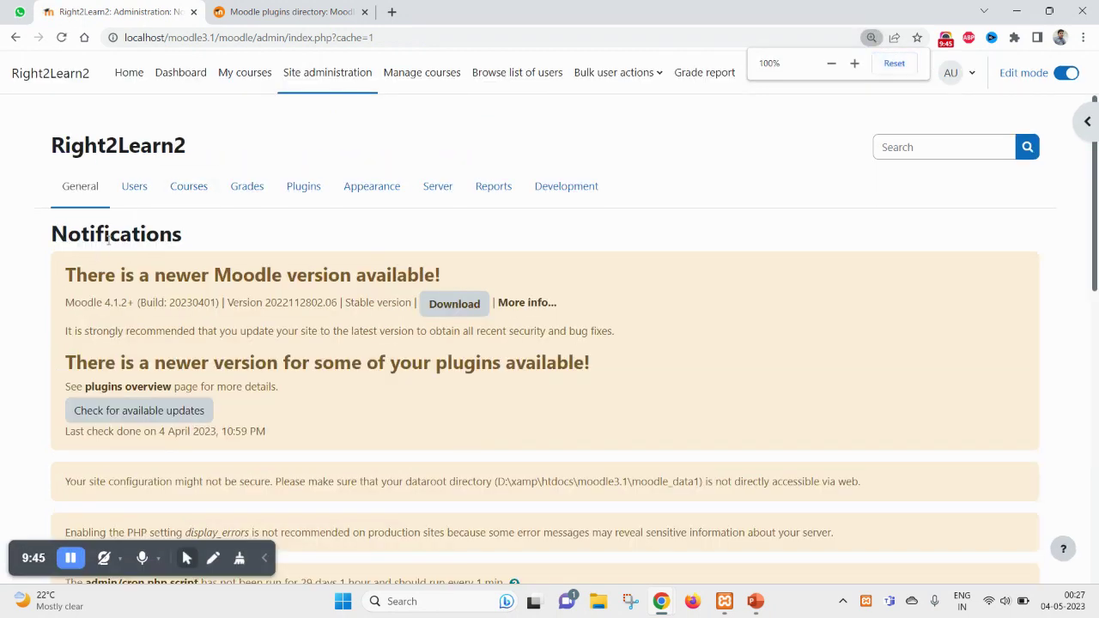
click(244, 77)
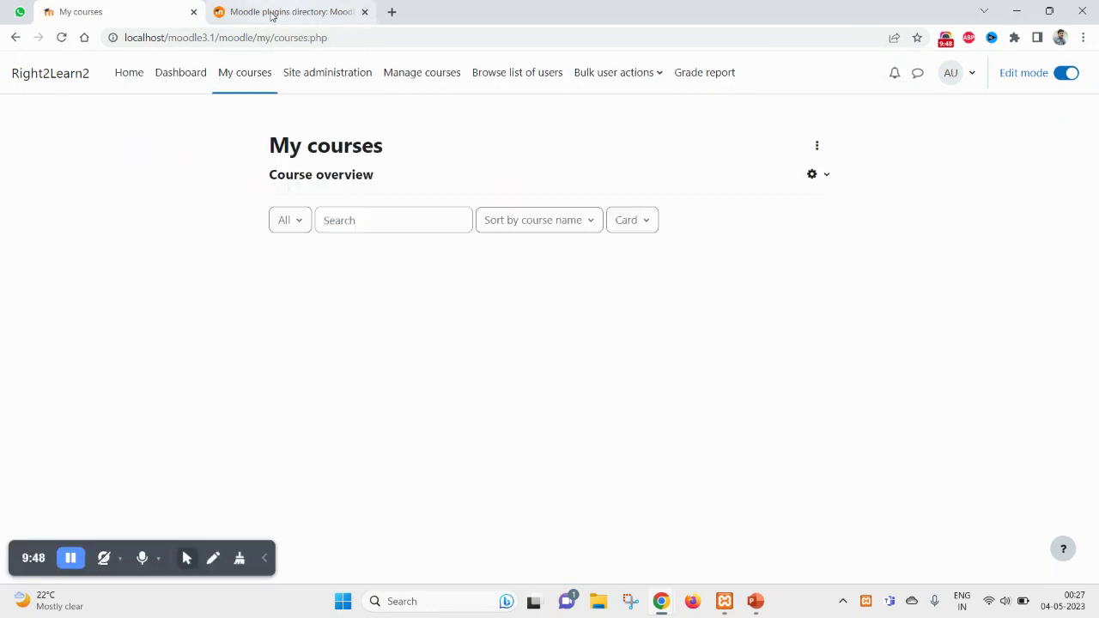
drag(270, 12, 103, 12)
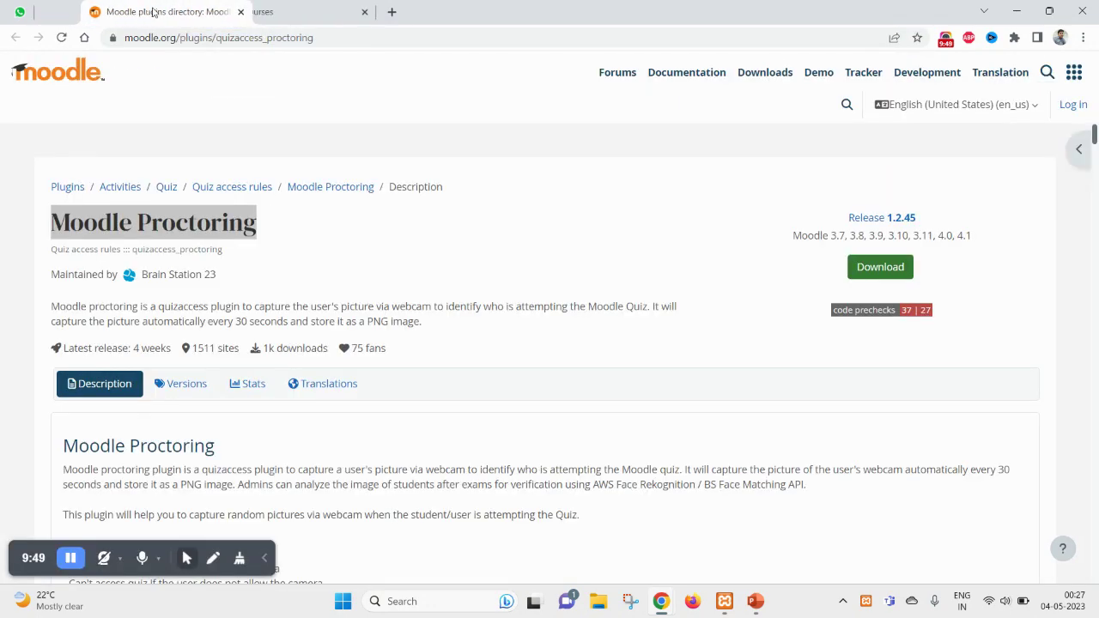
click(283, 12)
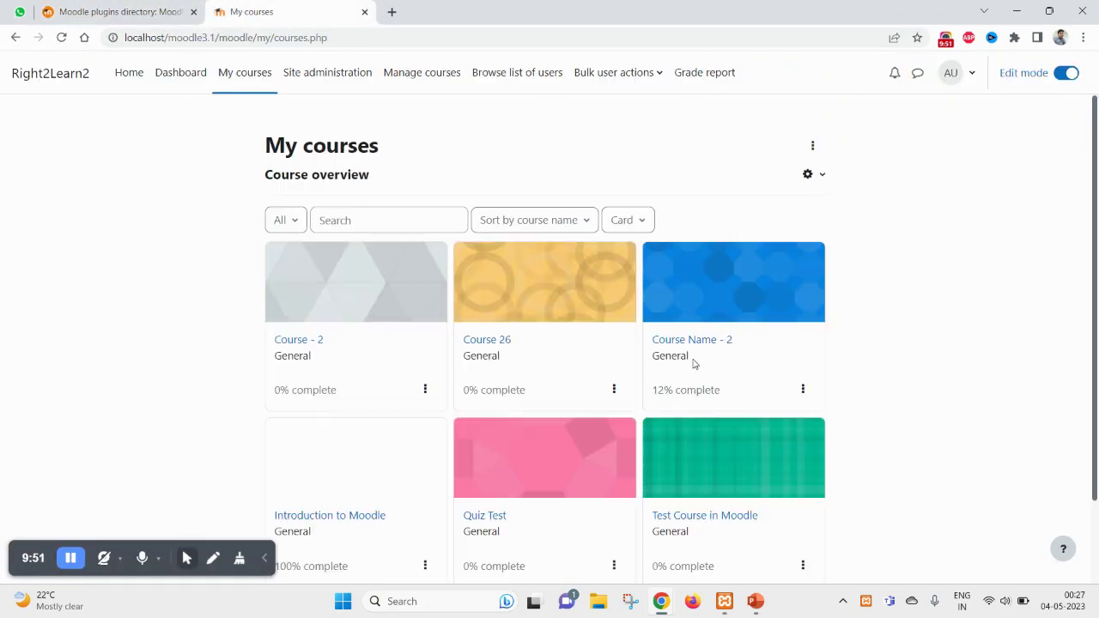
scroll(678, 386, down, 2)
scroll(653, 415, down, 2)
click(494, 421)
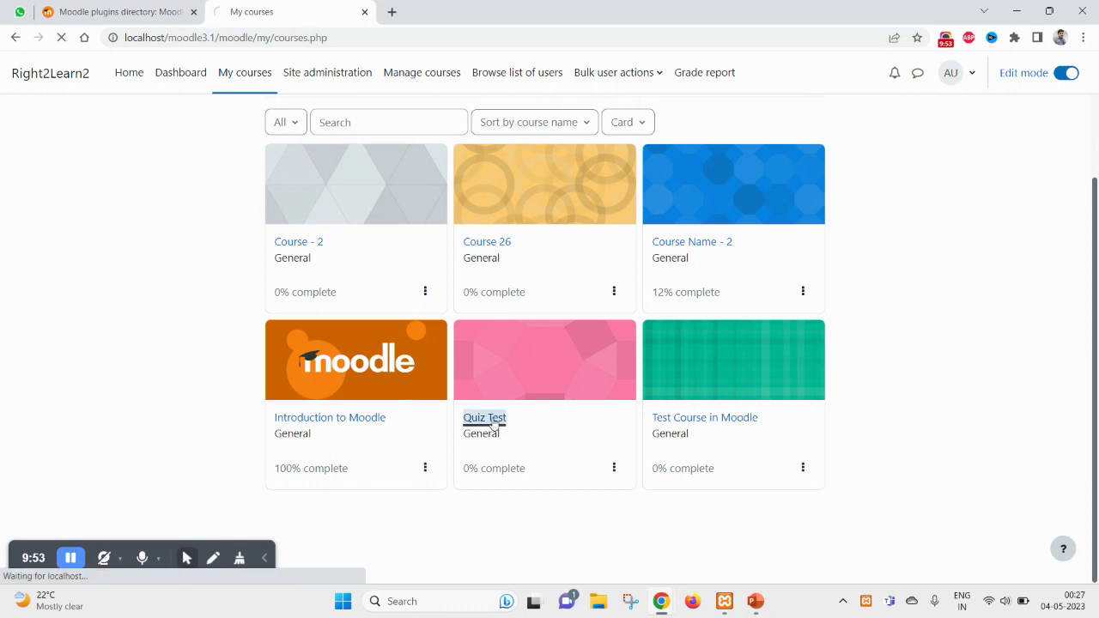
scroll(491, 417, down, 3)
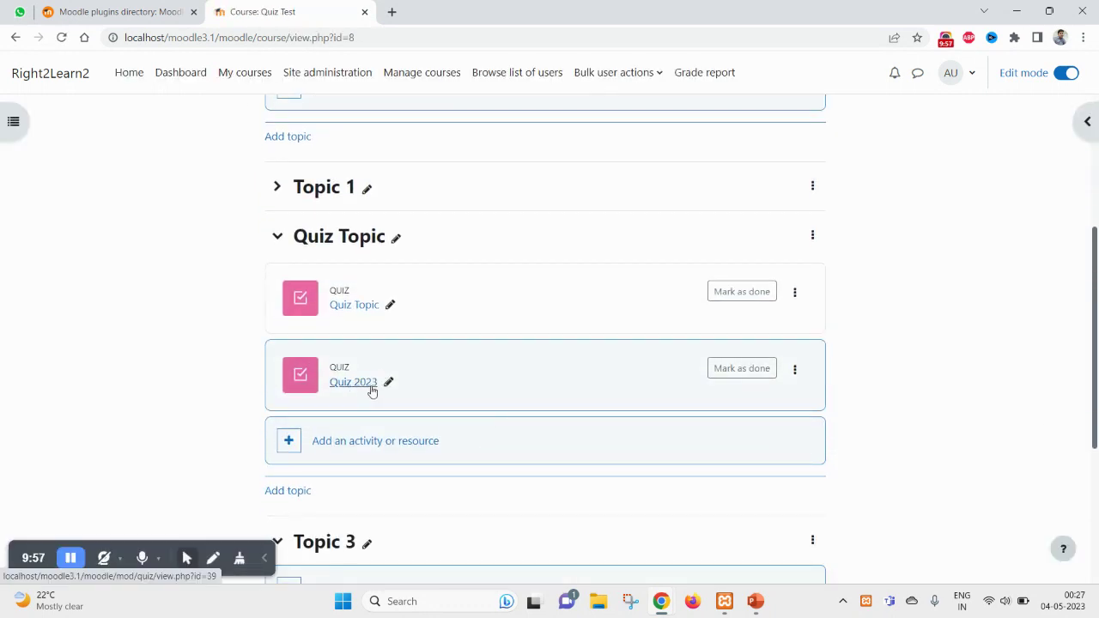
click(372, 390)
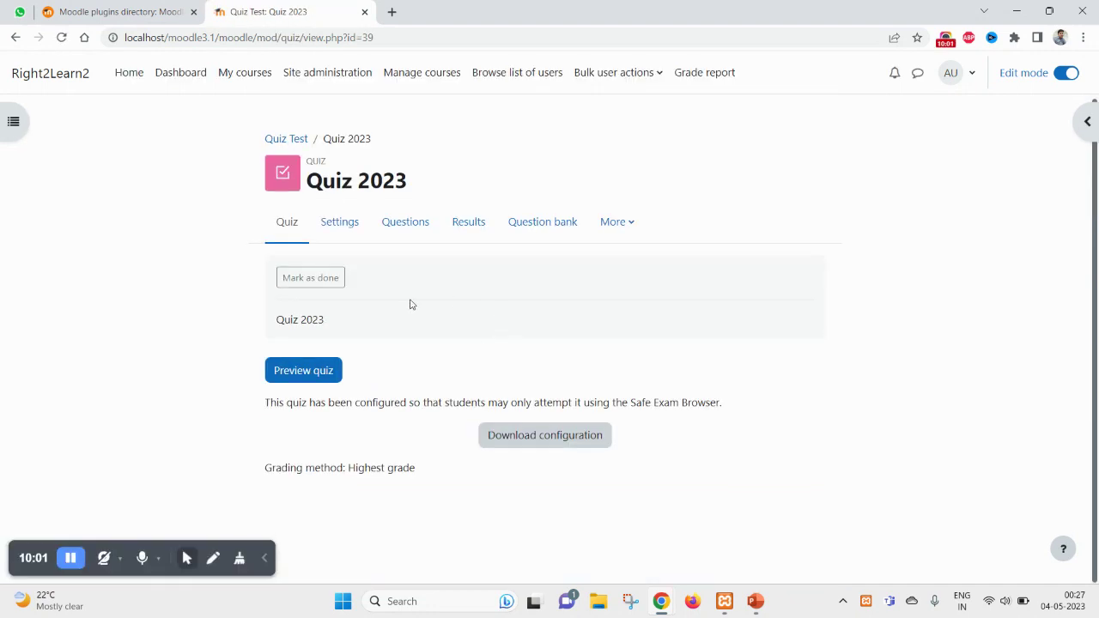
click(343, 228)
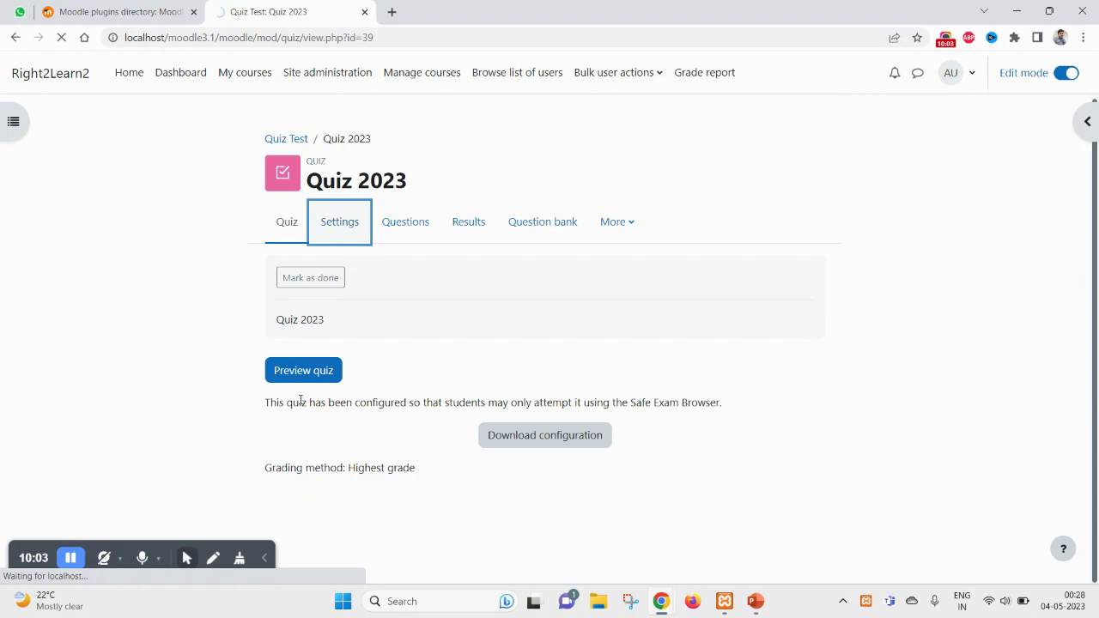
scroll(489, 432, down, 8)
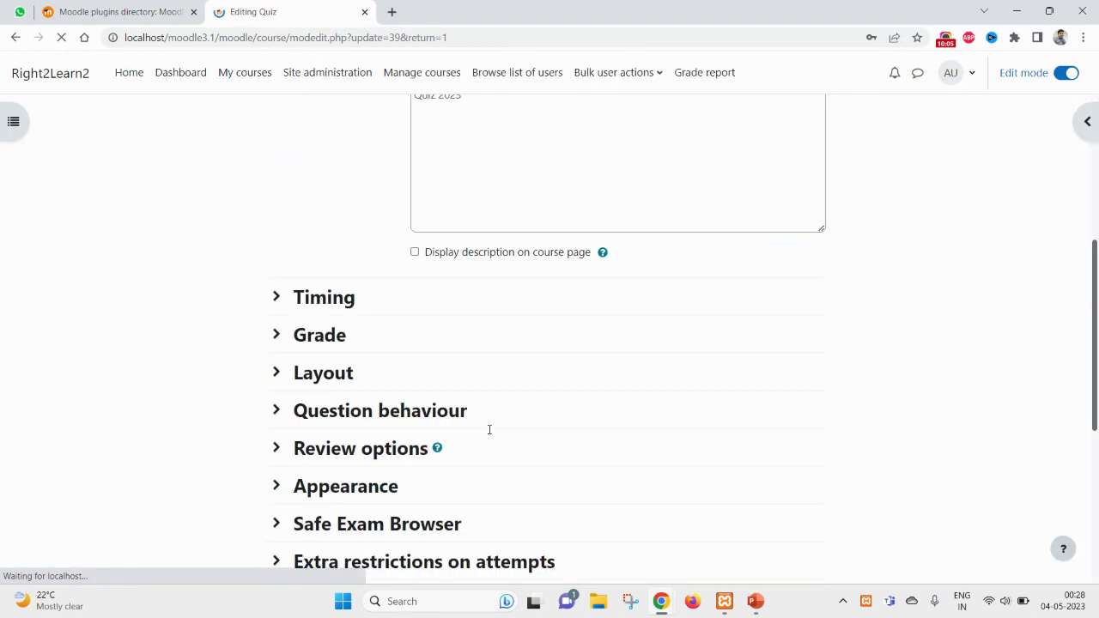
scroll(317, 313, up, 1)
click(279, 216)
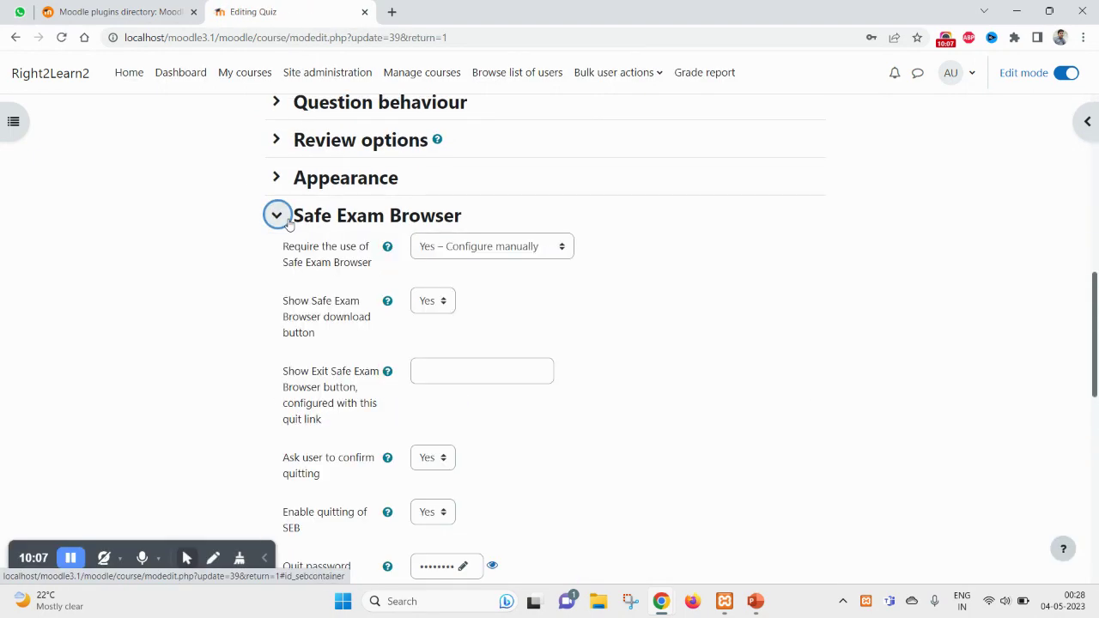
click(520, 251)
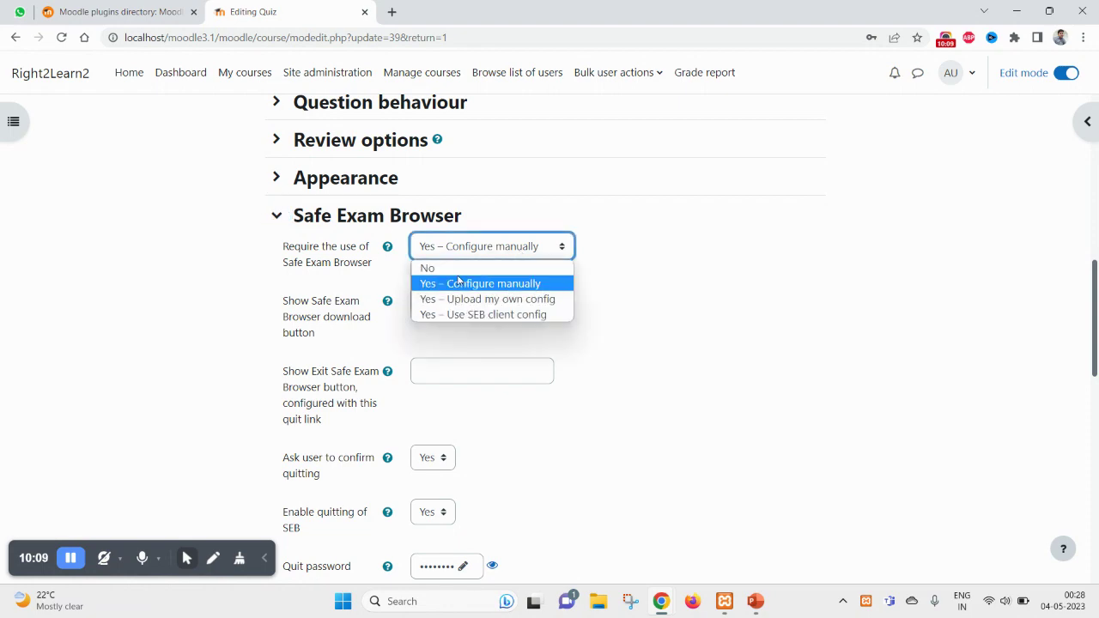
click(645, 265)
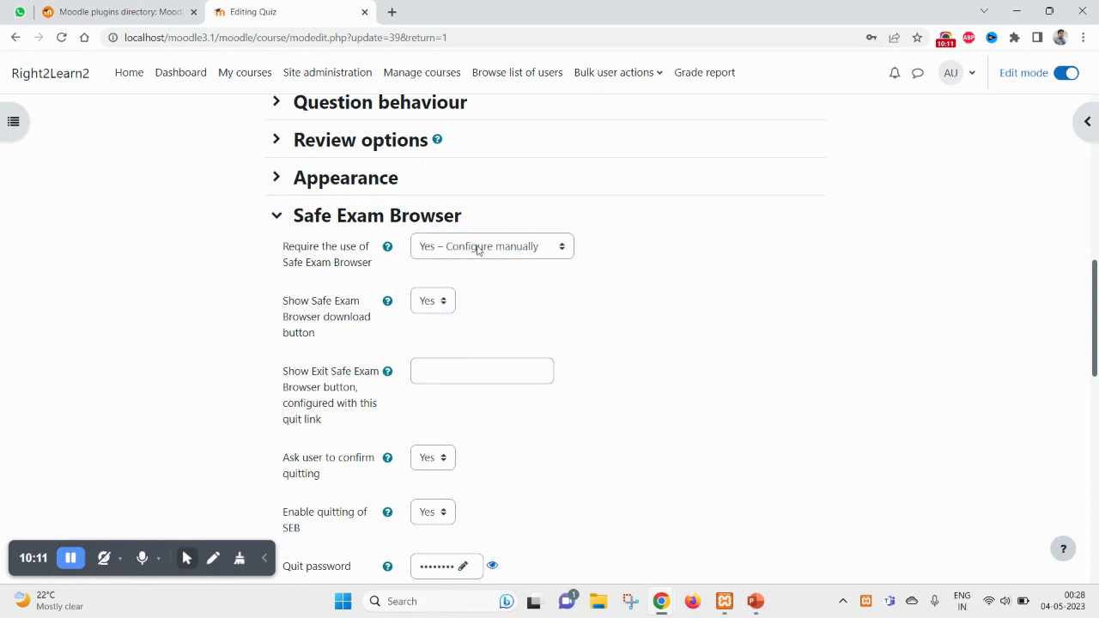
scroll(458, 388, down, 10)
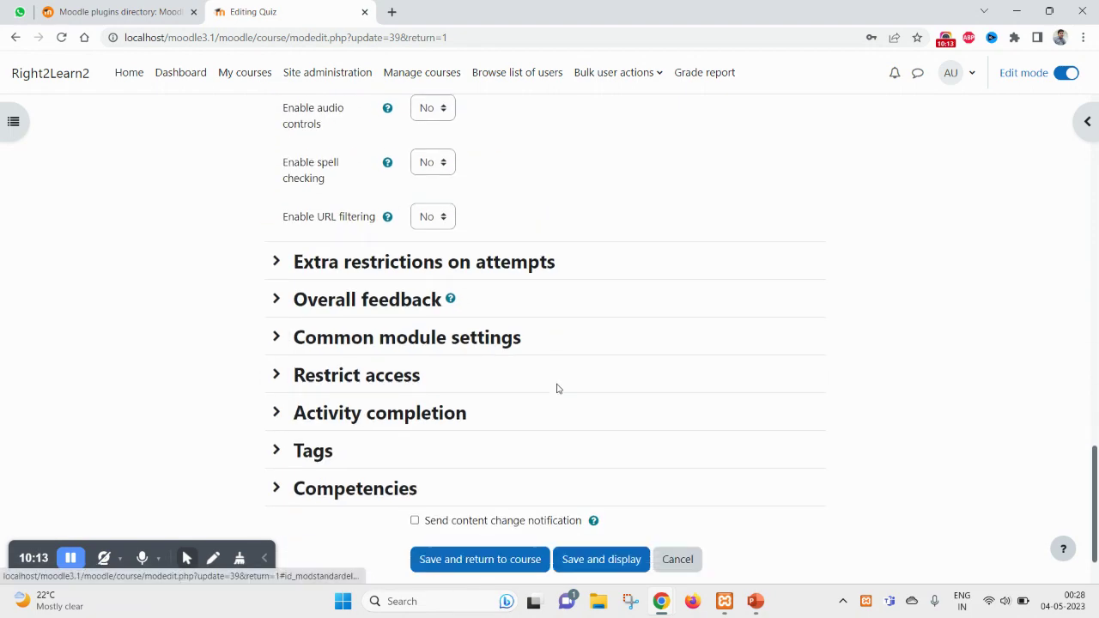
scroll(556, 388, up, 5)
scroll(557, 387, down, 5)
scroll(452, 233, up, 15)
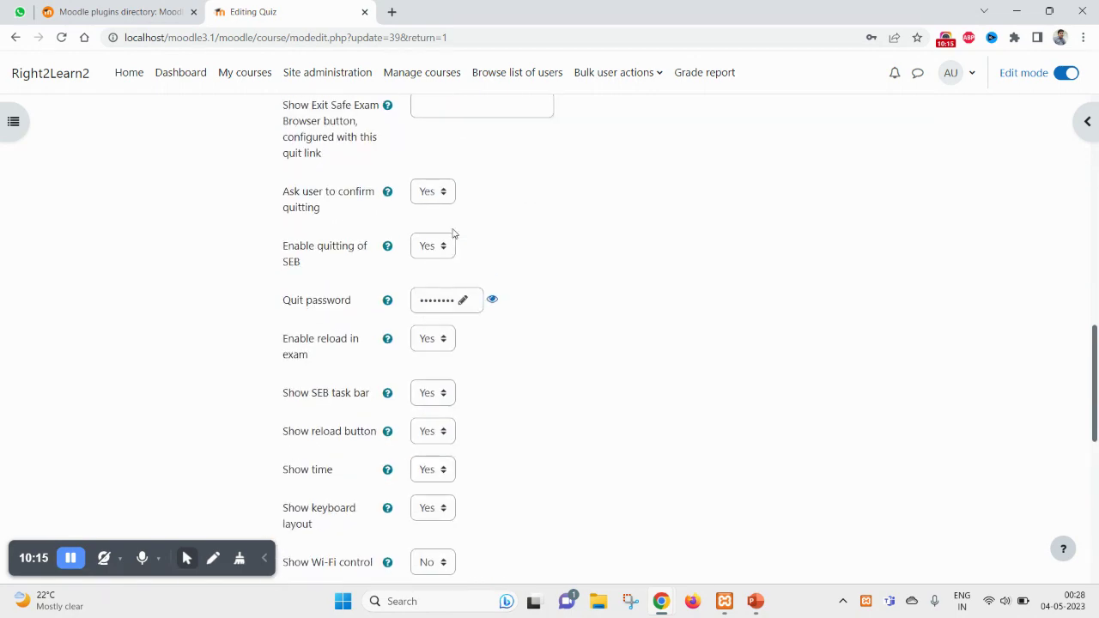
scroll(454, 232, up, 1)
click(286, 232)
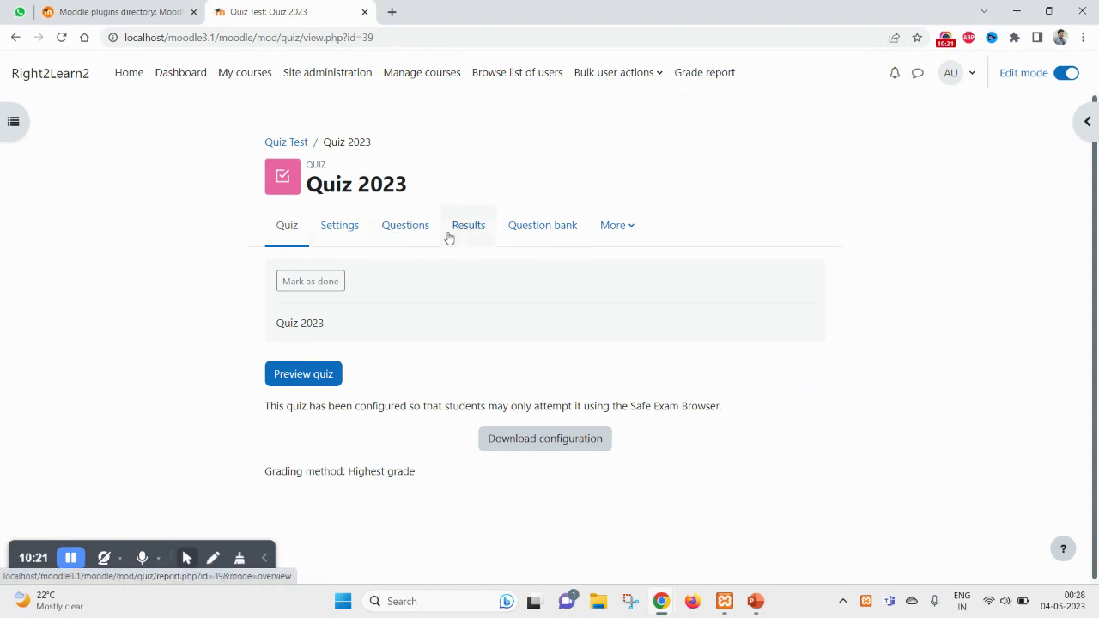
Open the enrolled student's profile from the Quiz Test course participants list.
click(286, 144)
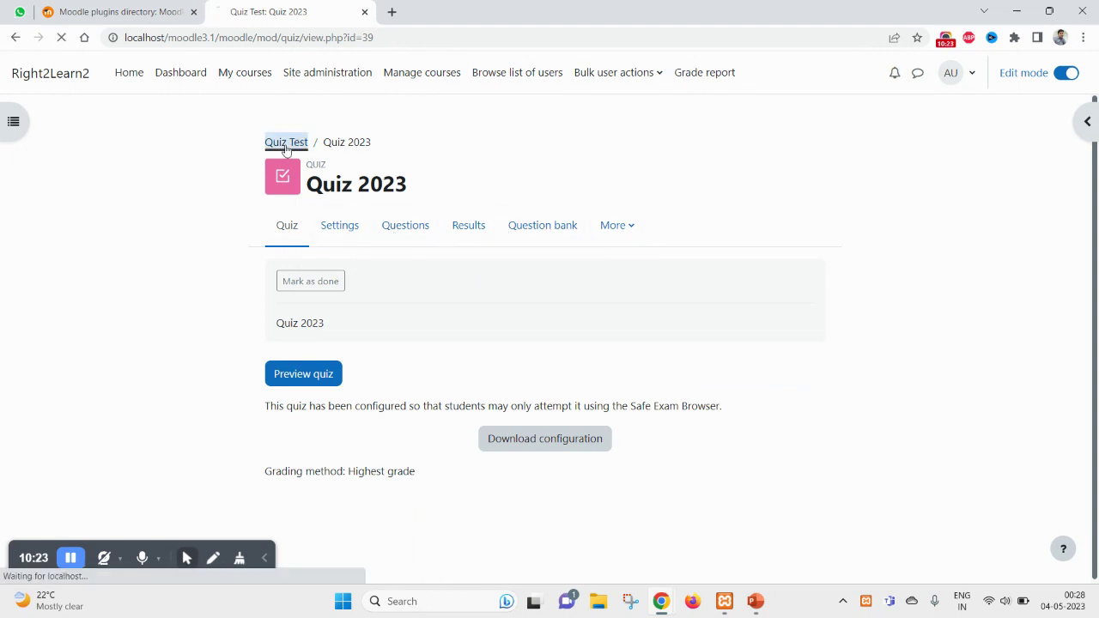
scroll(538, 395, up, 4)
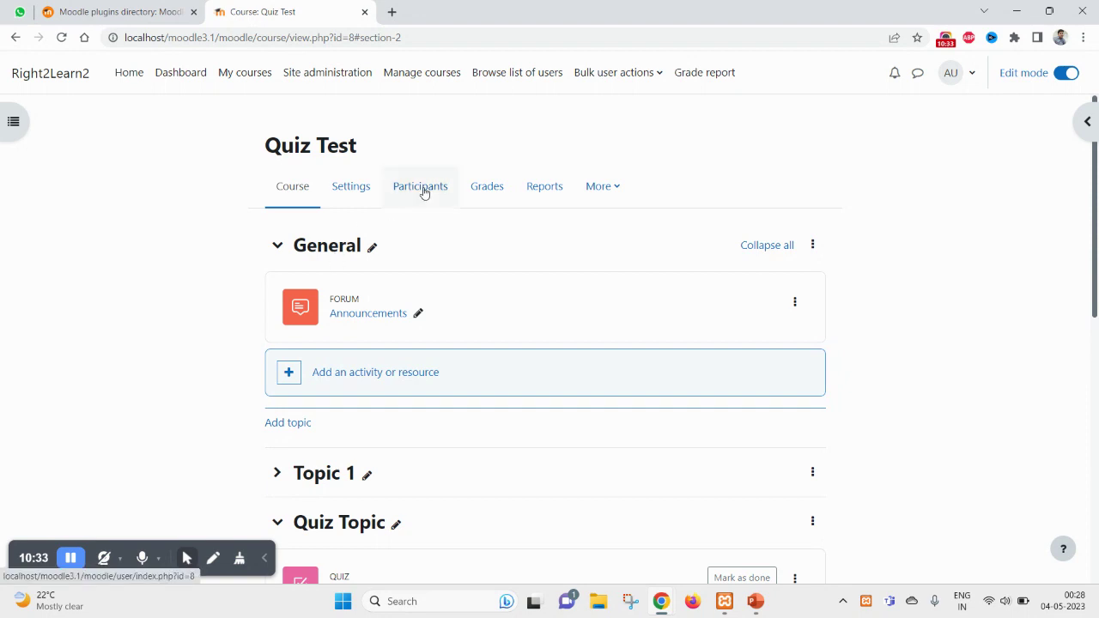
click(424, 190)
scroll(416, 198, down, 2)
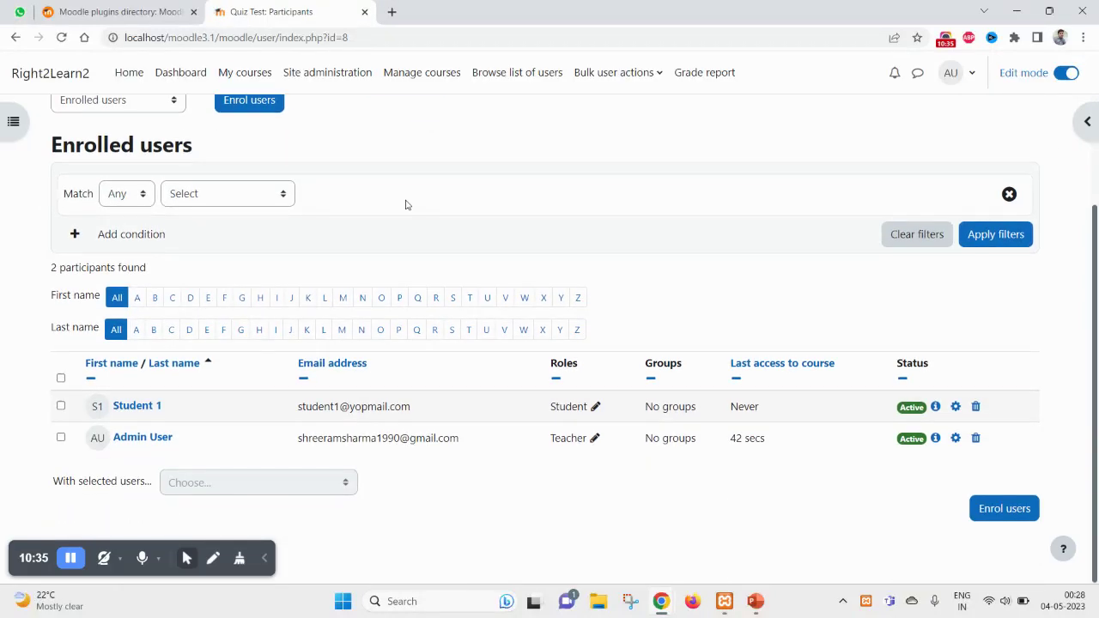
drag(191, 413, 111, 407)
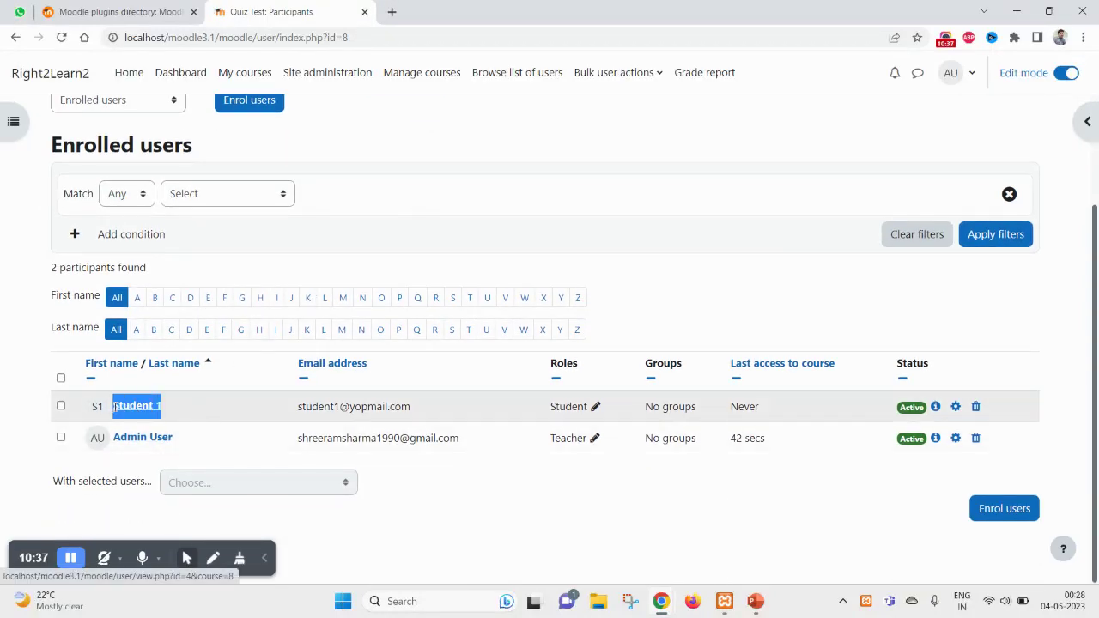
click(146, 414)
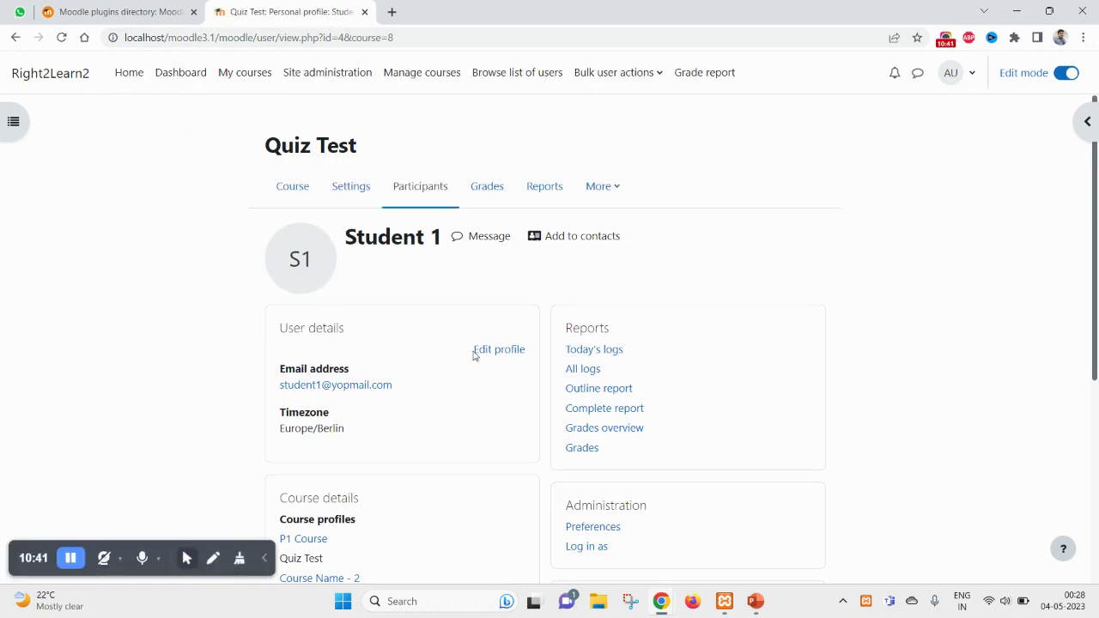
Open Edit profile for the student and select the username field.
click(475, 352)
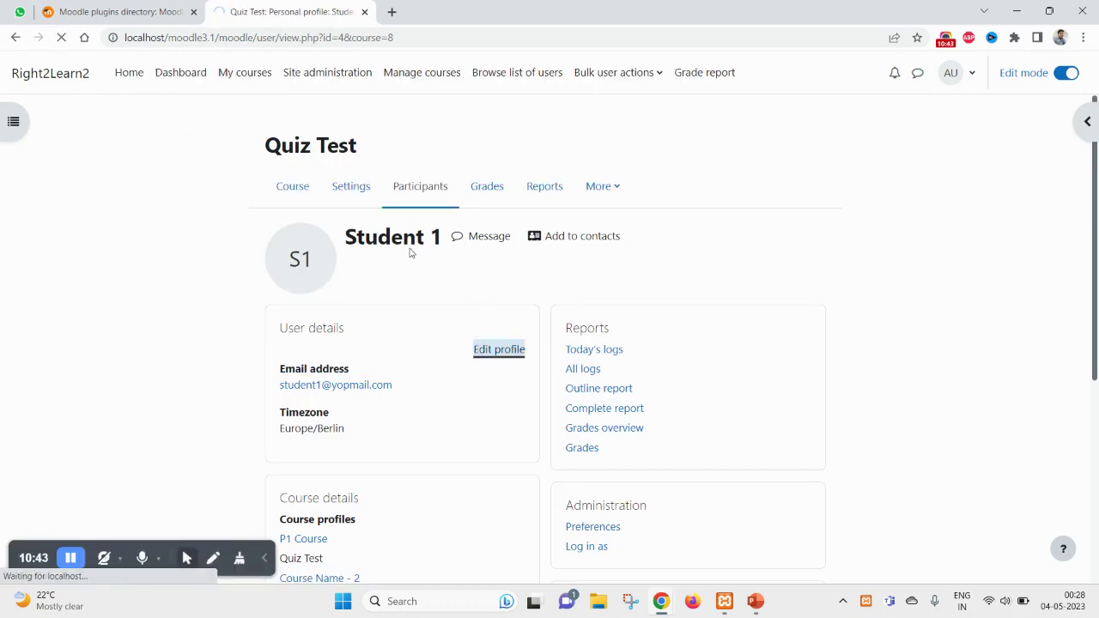
click(468, 333)
double_click(468, 333)
key(ctrl+c)
click(468, 333)
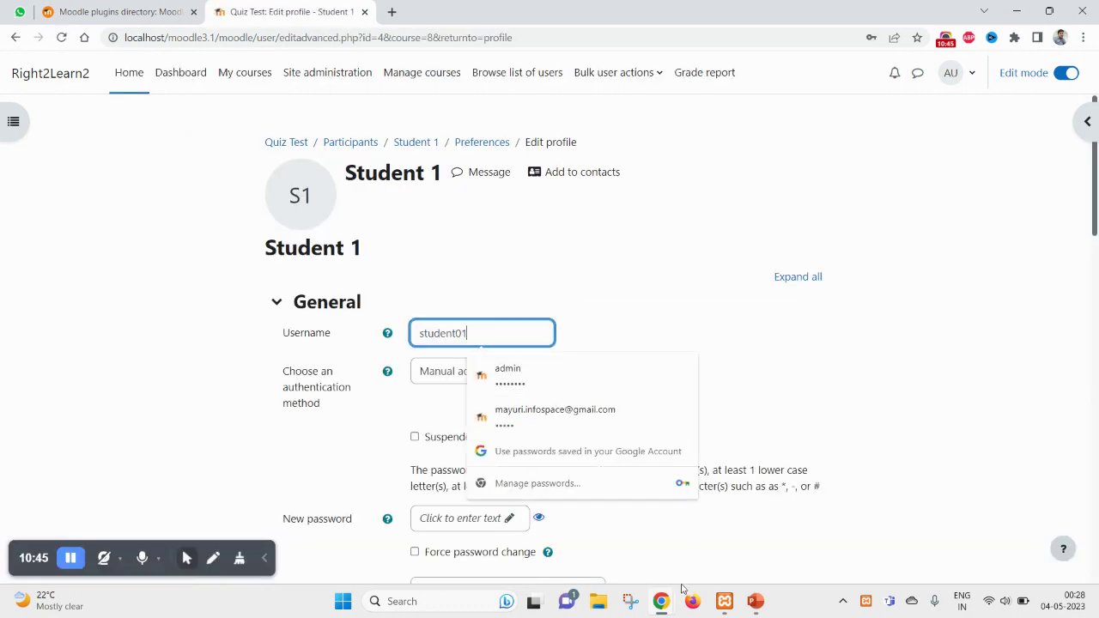
Start a new Notepad++ document and paste the student's username on line 1.
click(424, 599)
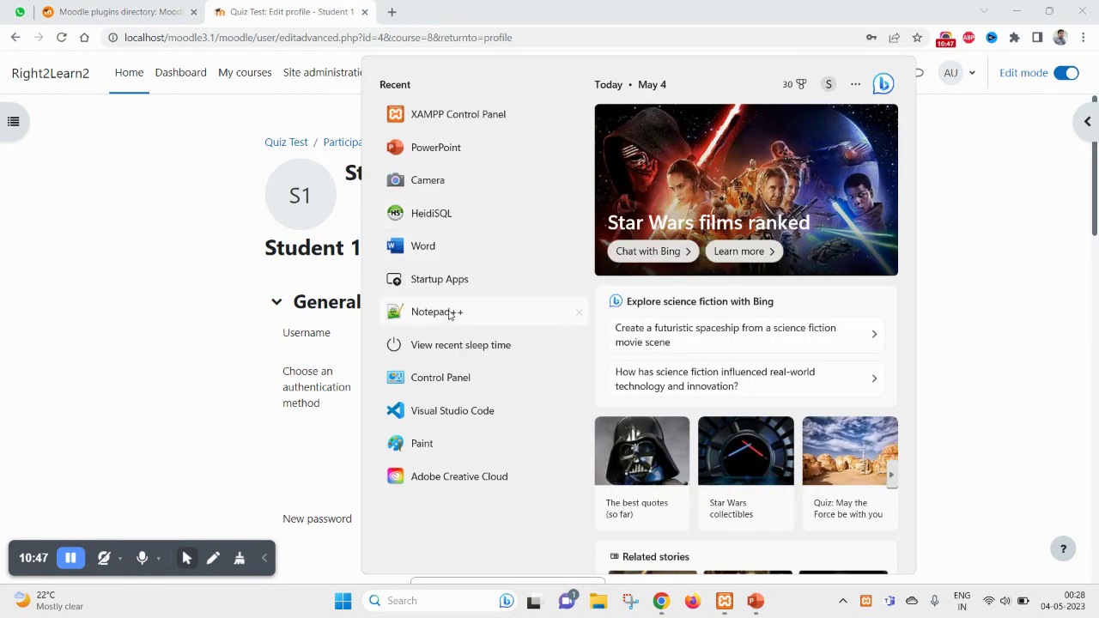
click(450, 316)
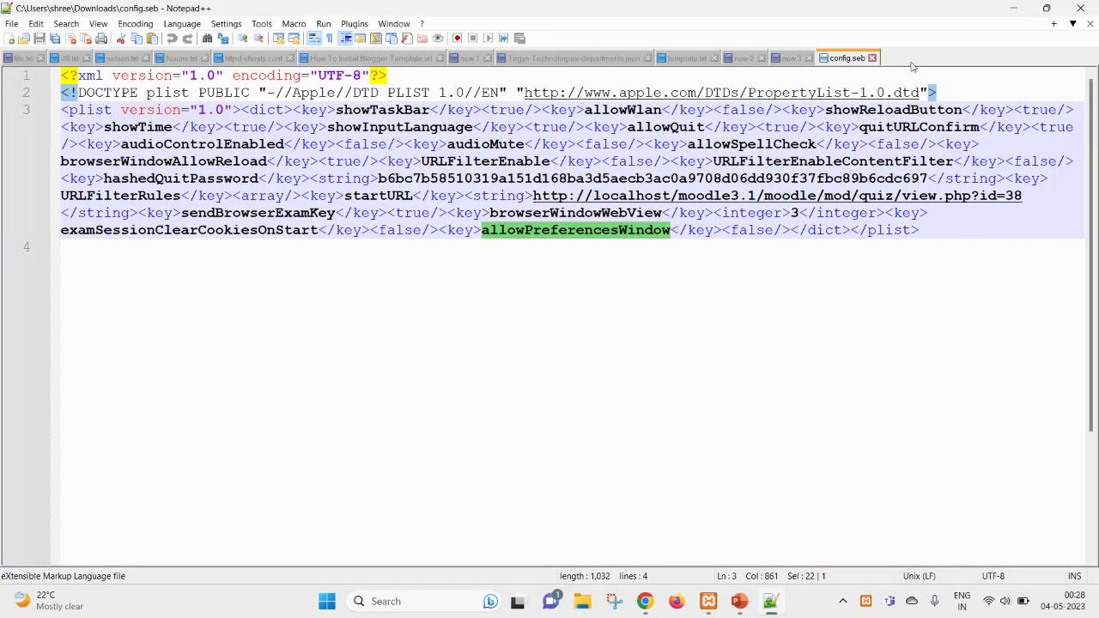
key(ctrl+n)
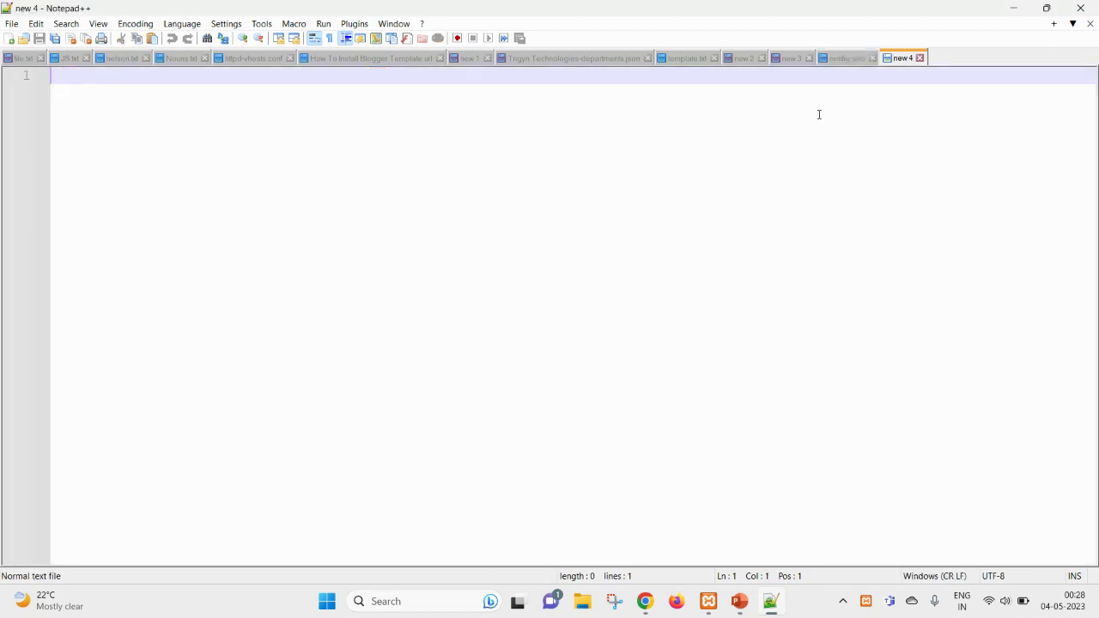
text(Moodle Proctoring)
key(ctrl+z)
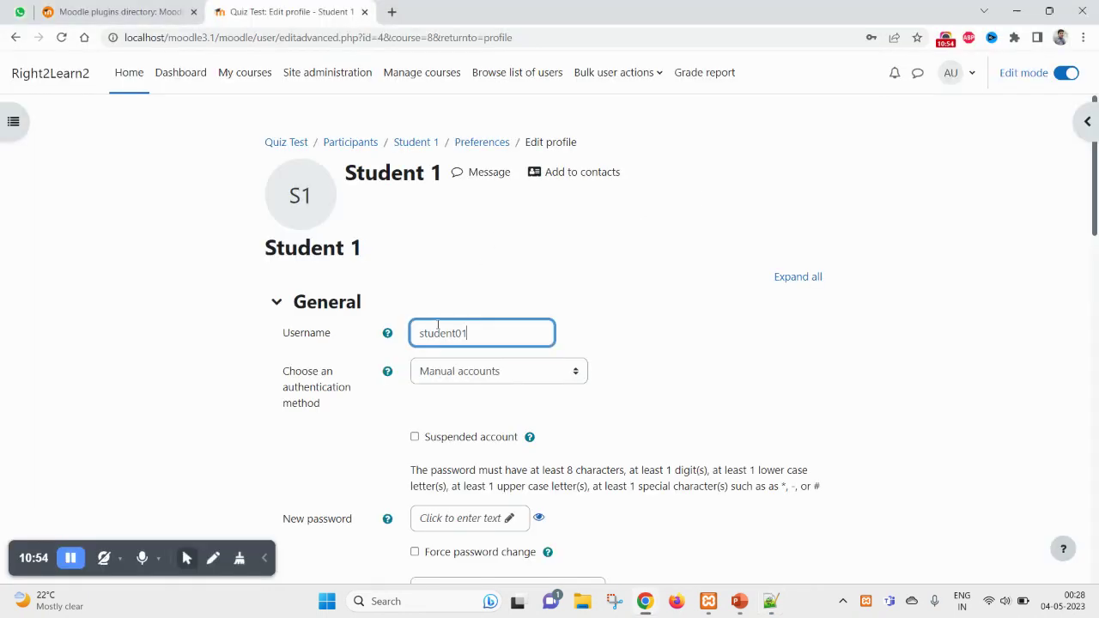
double_click(430, 328)
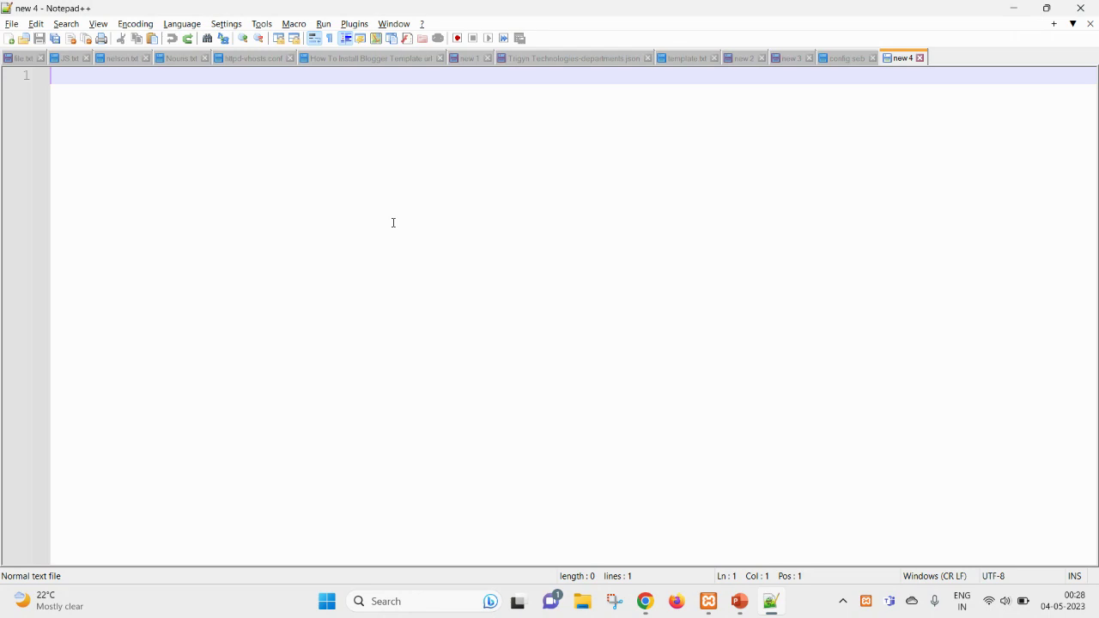
key(ctrl+v)
Enter the student's password on the lines below the username.
key(Return)
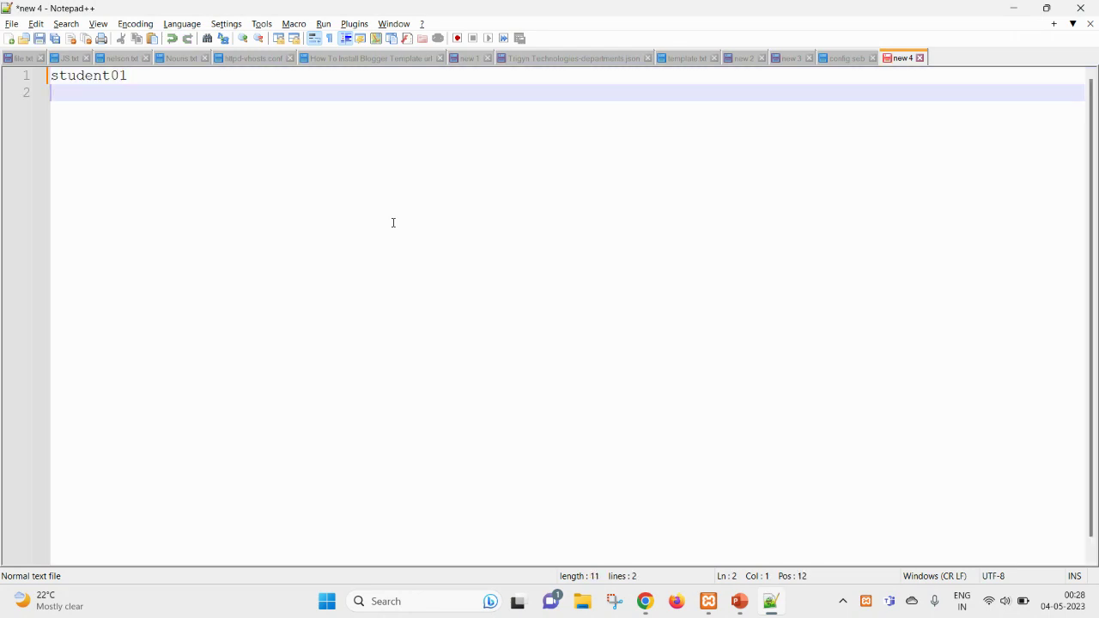
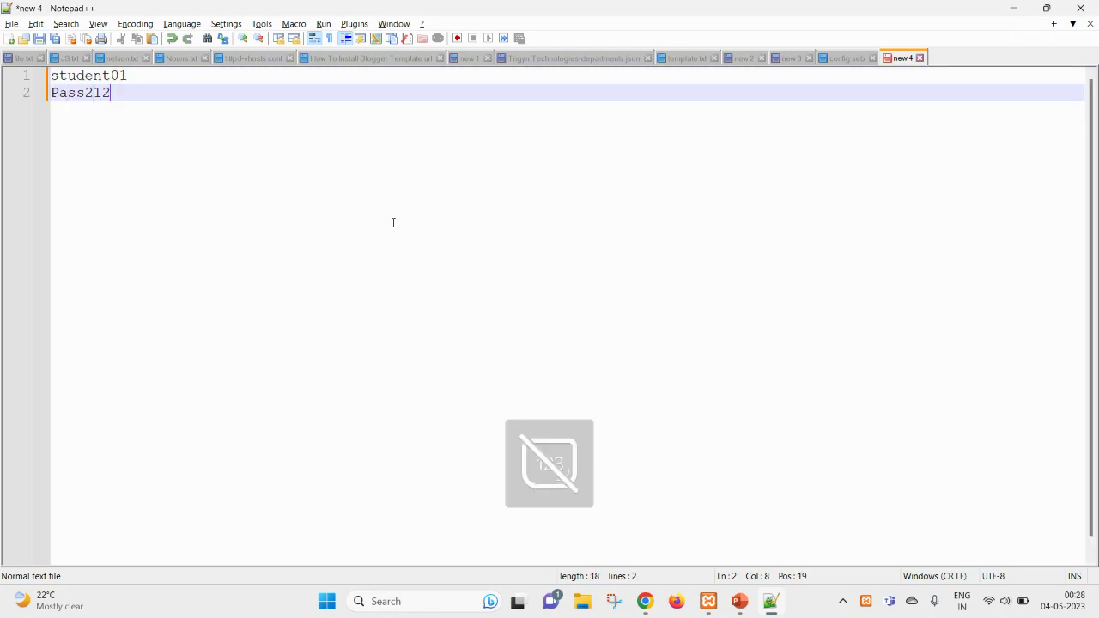
key(Return)
key(Return)
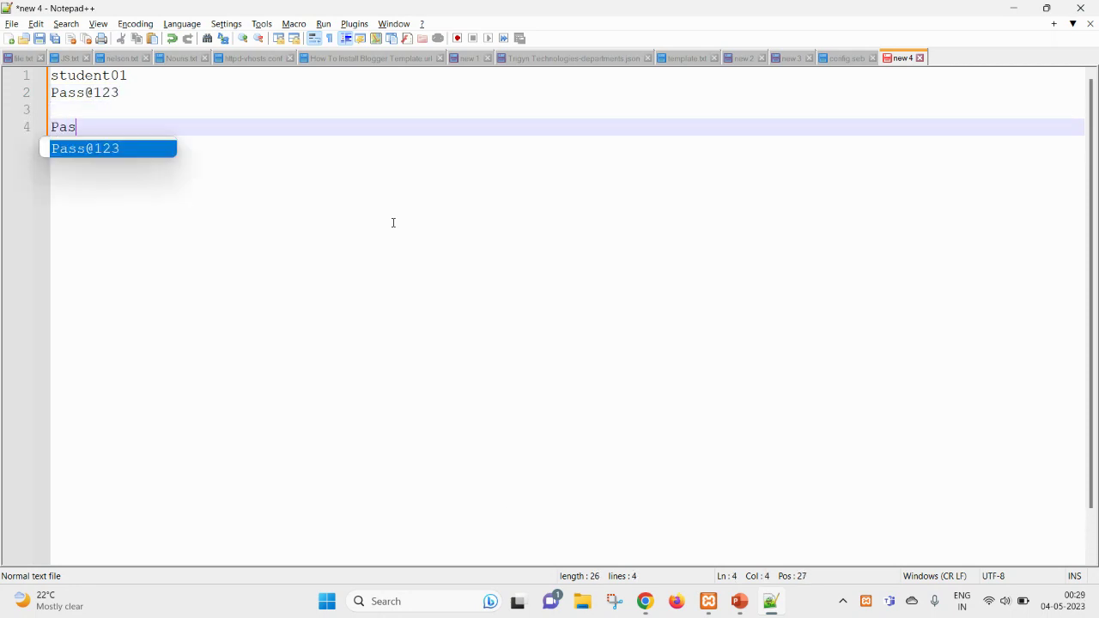
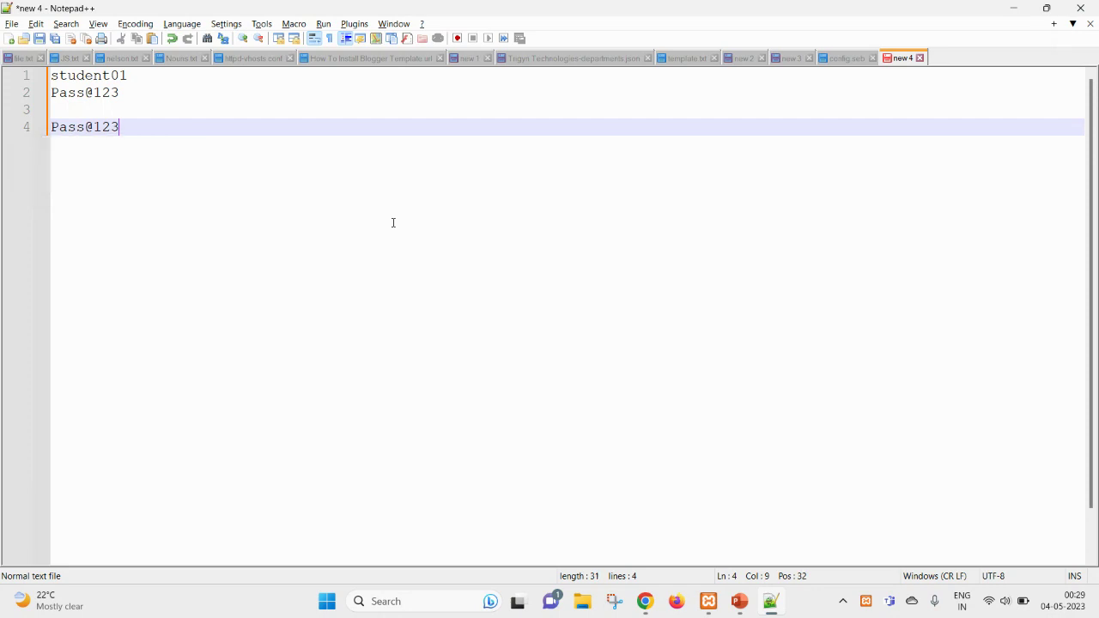
key(Return)
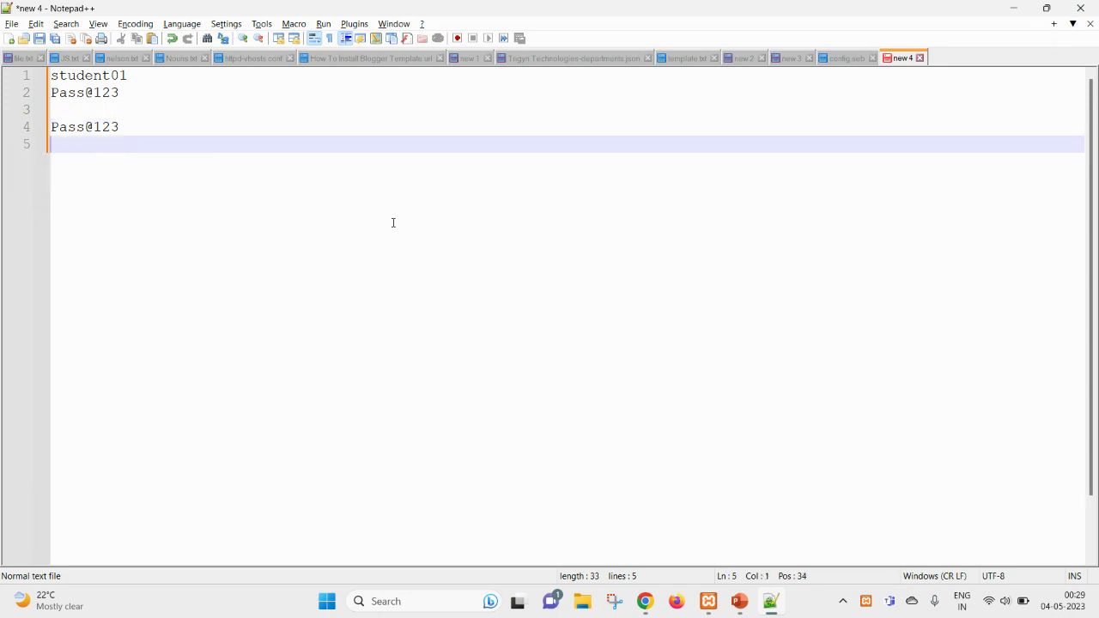
Strip the '- ' so line 4 holds only the password, then return to the Student 1 edit-profile page.
key(Up)
text(-)
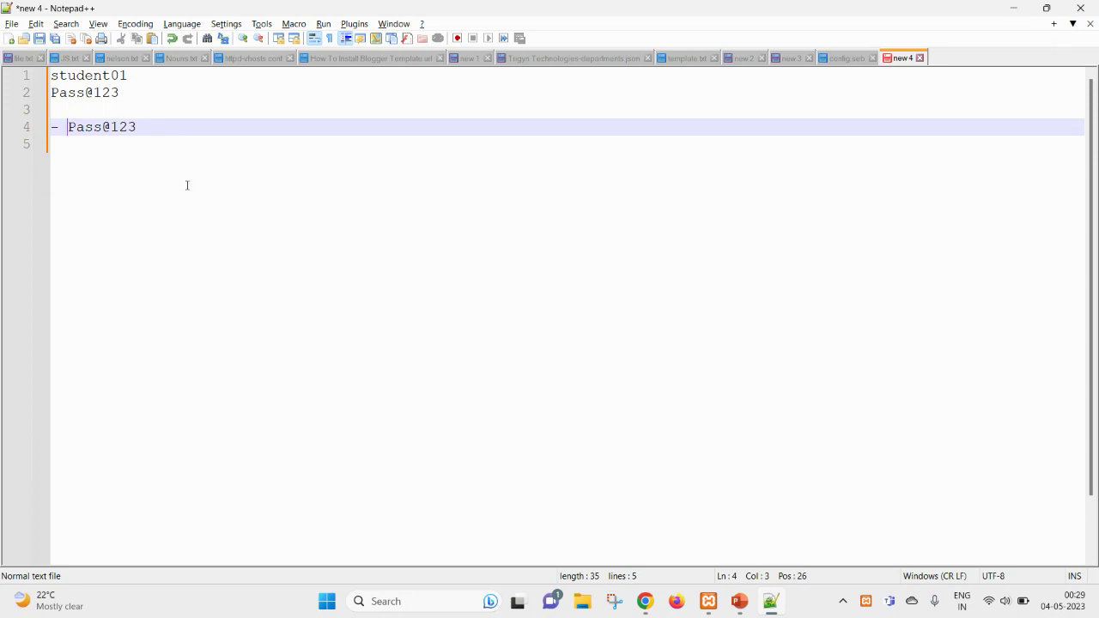
key(BackSpace)
key(BackSpace)
double_click(92, 76)
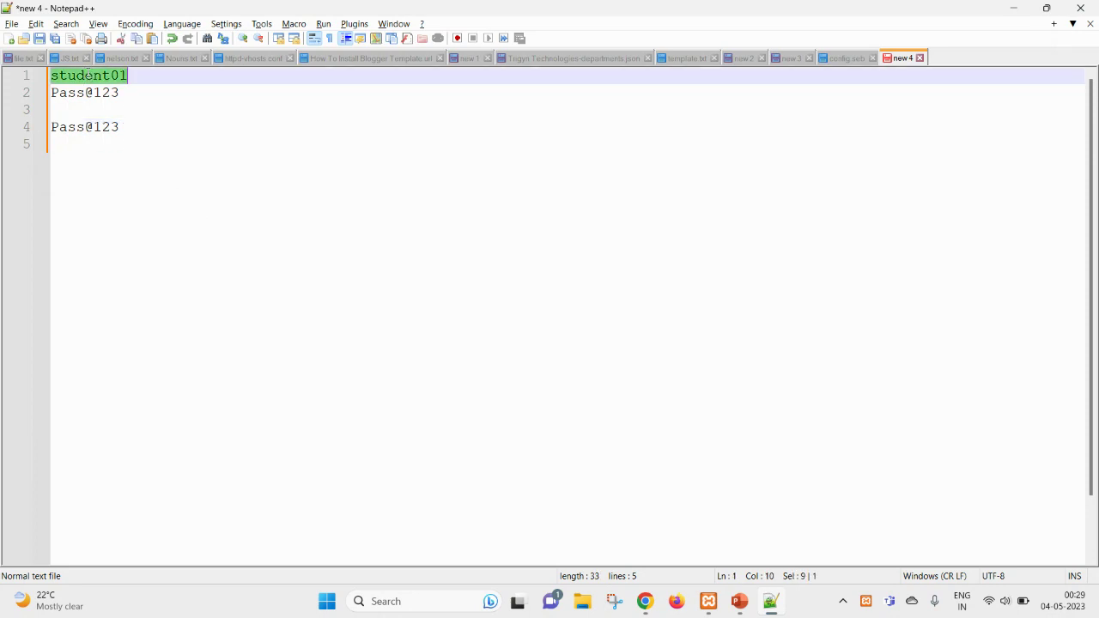
click(645, 601)
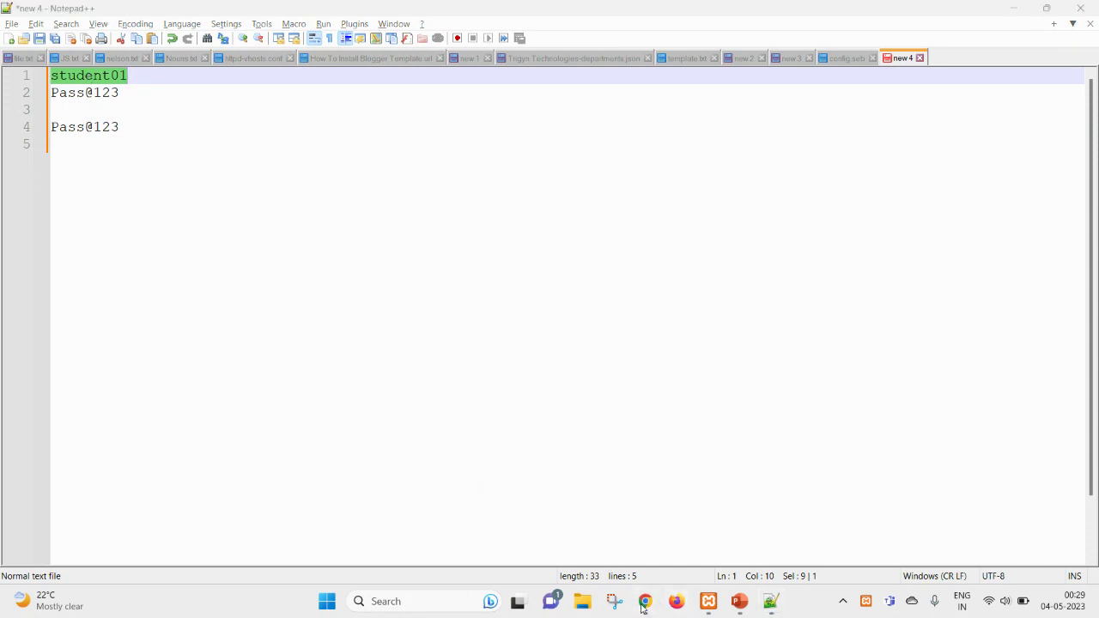
click(608, 543)
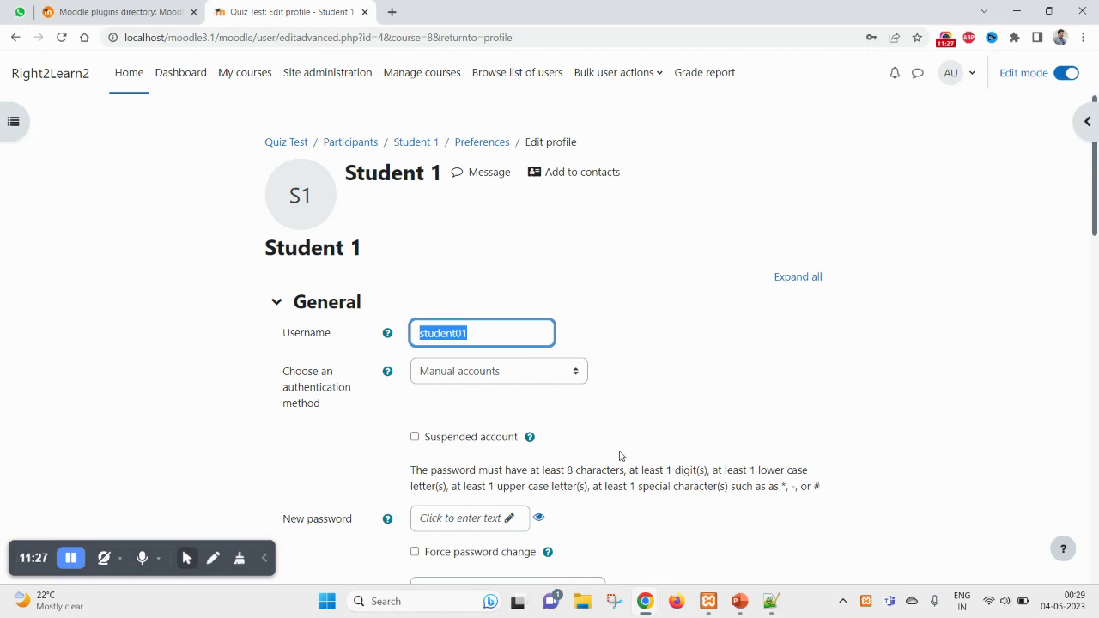
key(alt+Tab)
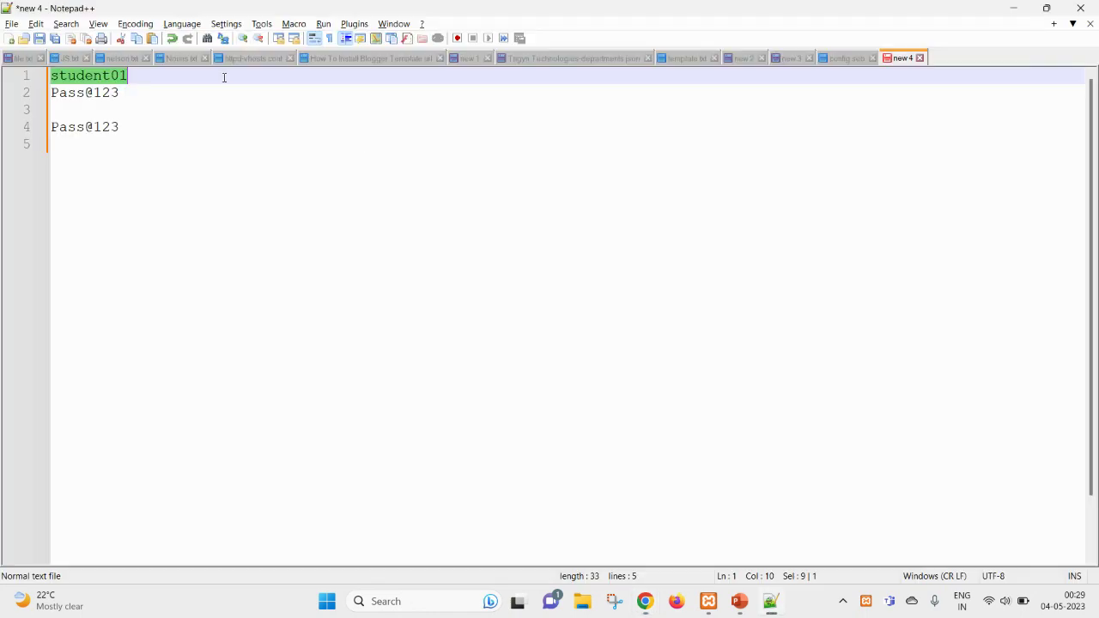
key(alt+Tab)
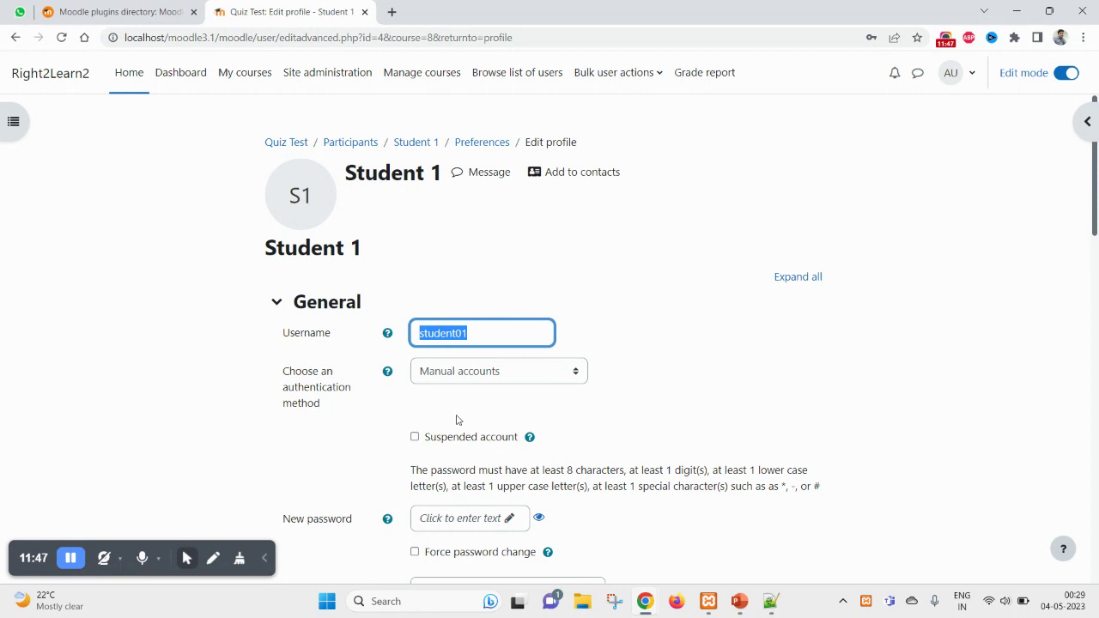
scroll(407, 426, down, 1)
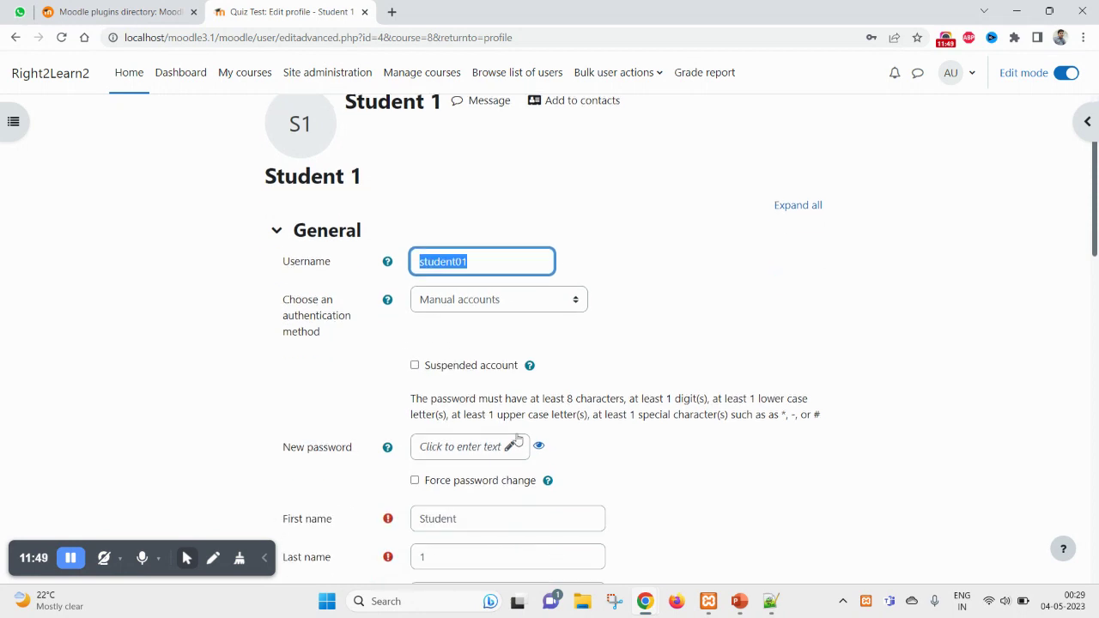
mouse_move(645, 602)
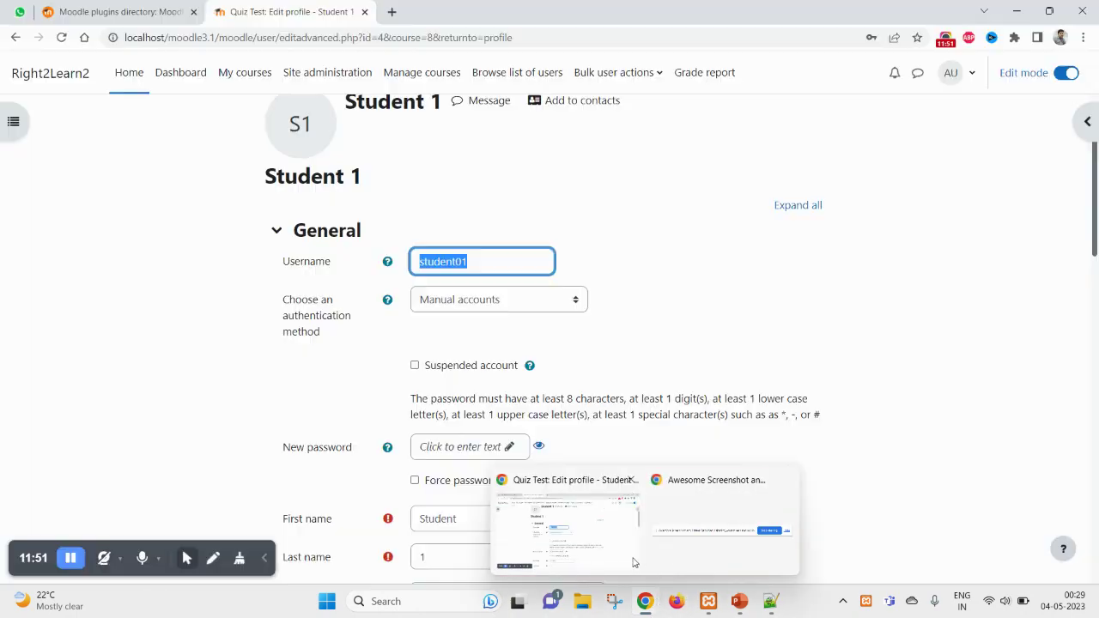
Load the local Moodle site in a new Incognito window.
click(625, 278)
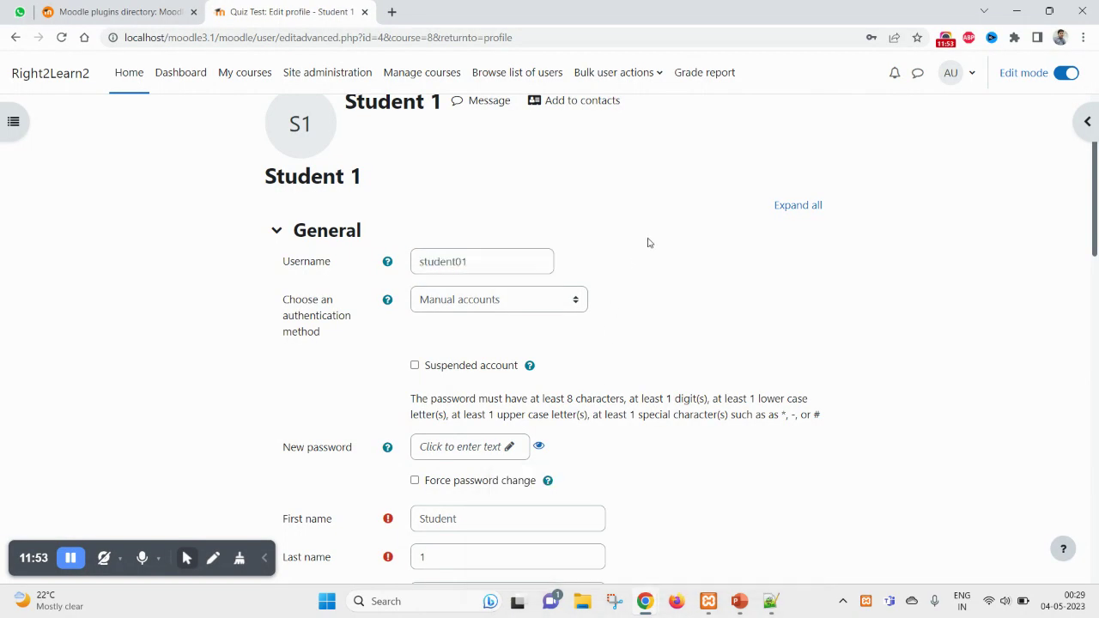
key(ctrl+shift+n)
text(lo)
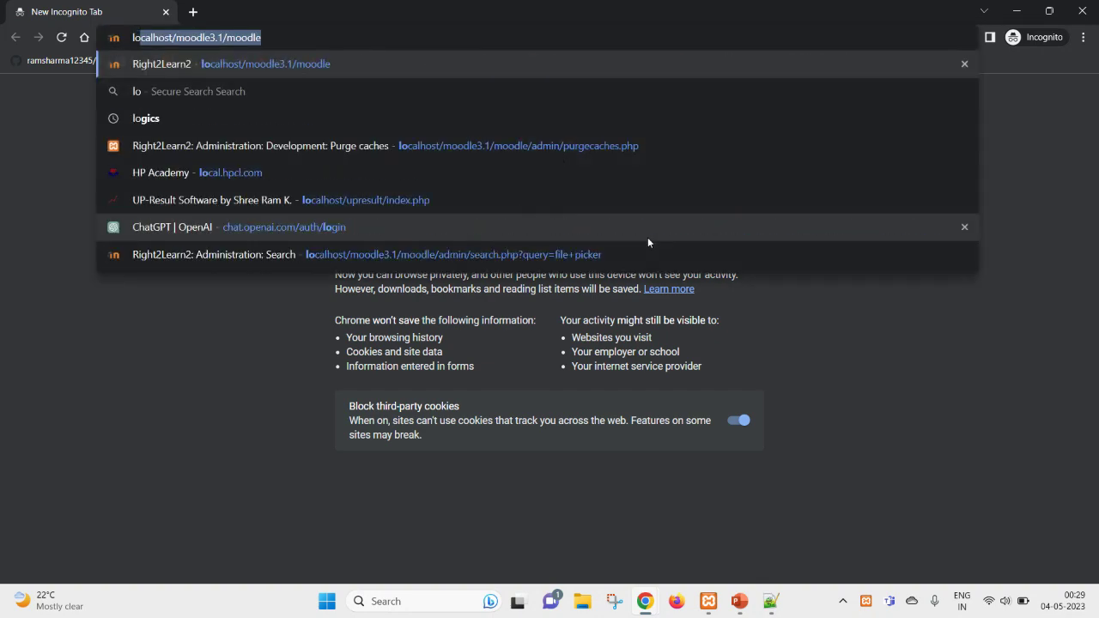
key(Return)
key(alt+Tab)
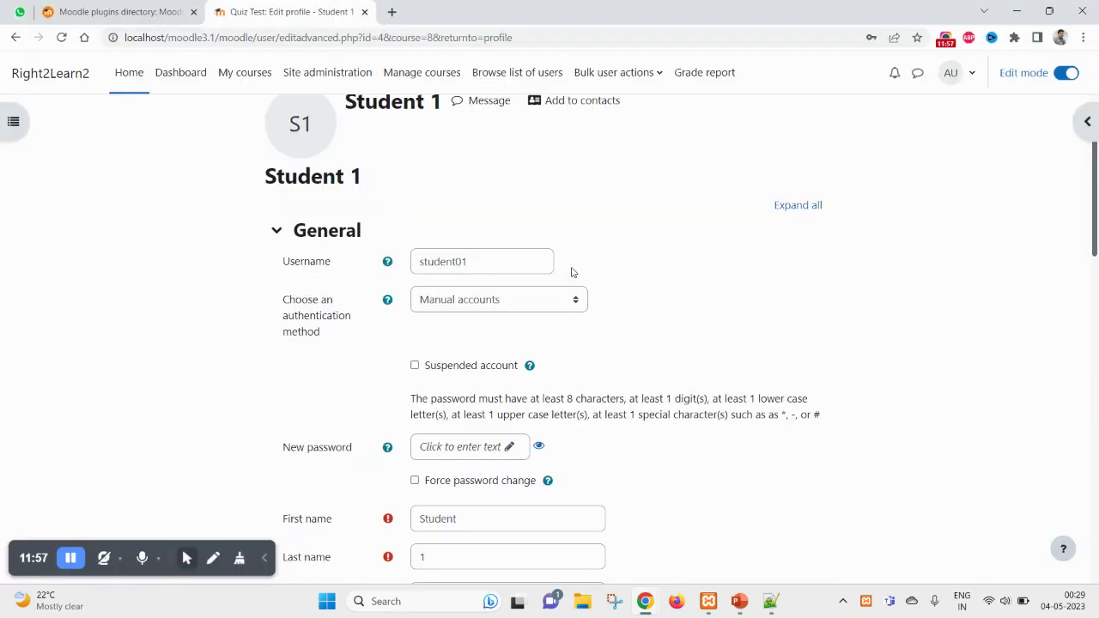
key(alt+Tab)
Sign in with the saved admin credentials, then log out of the admin account.
click(1069, 72)
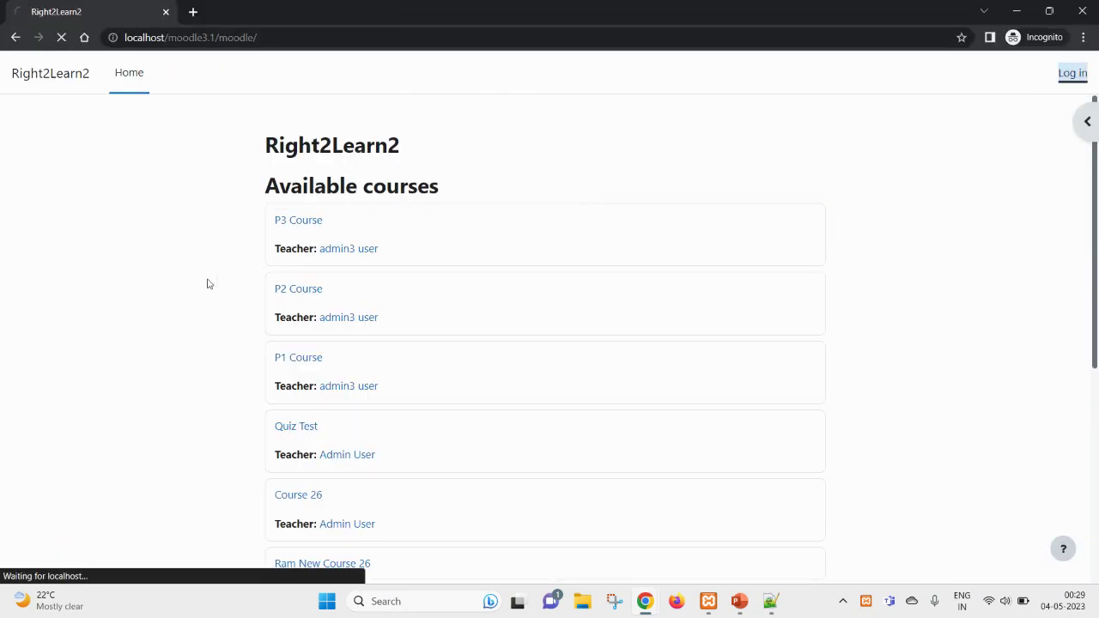
click(493, 209)
click(511, 249)
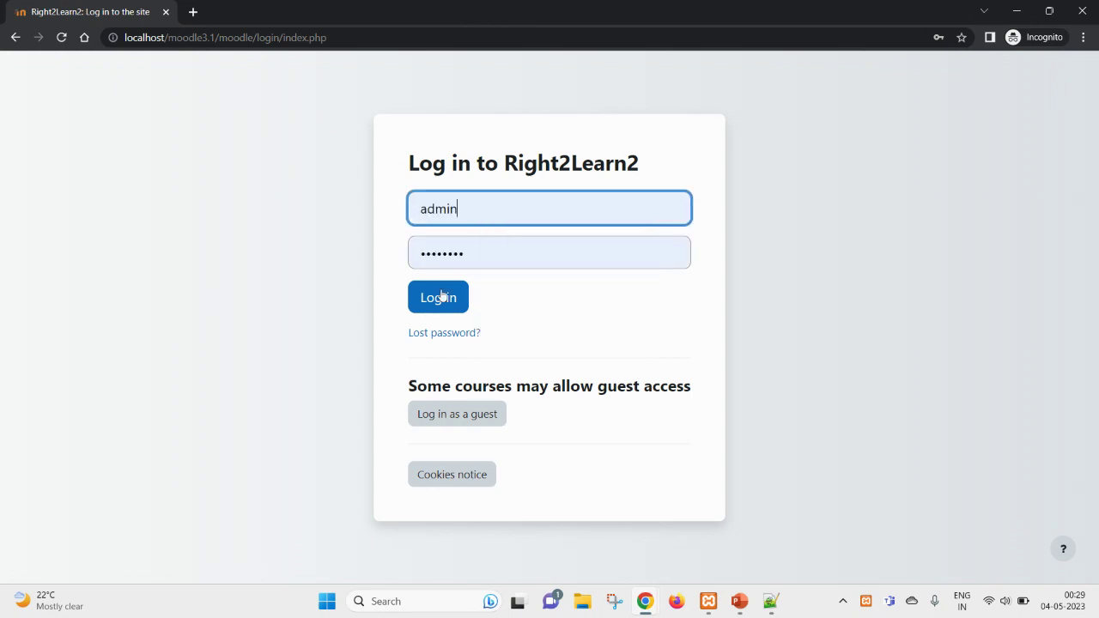
click(442, 297)
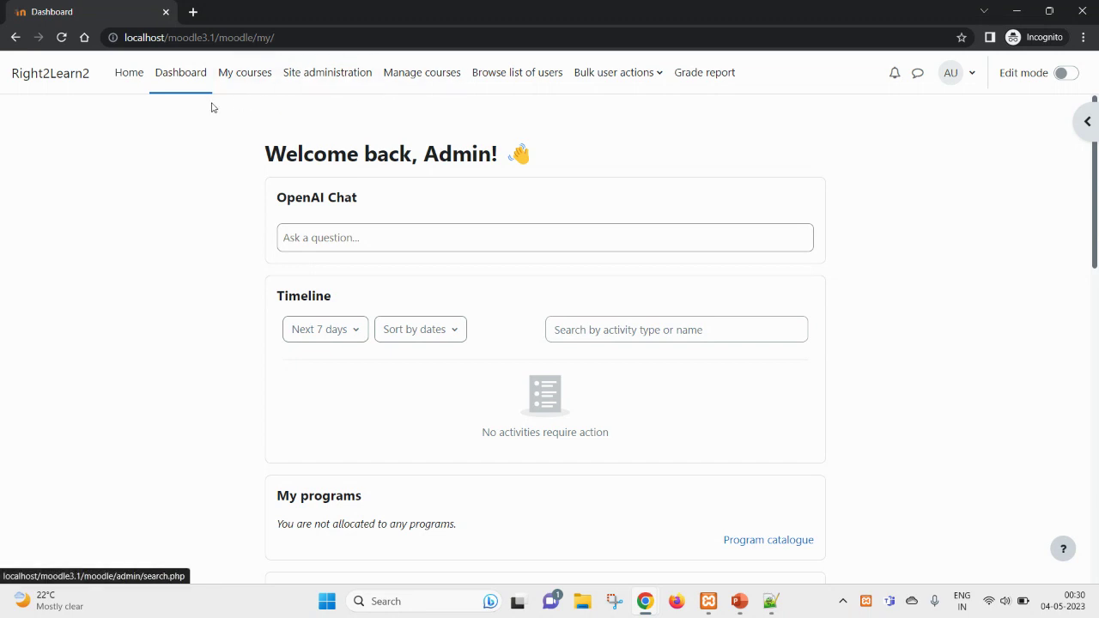
click(968, 82)
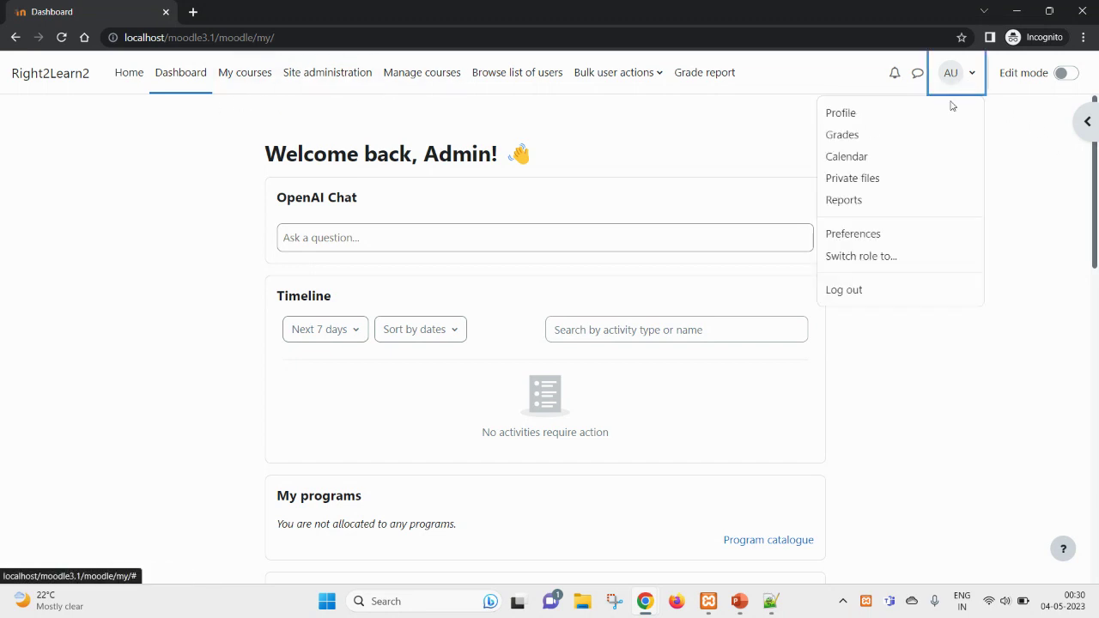
click(844, 290)
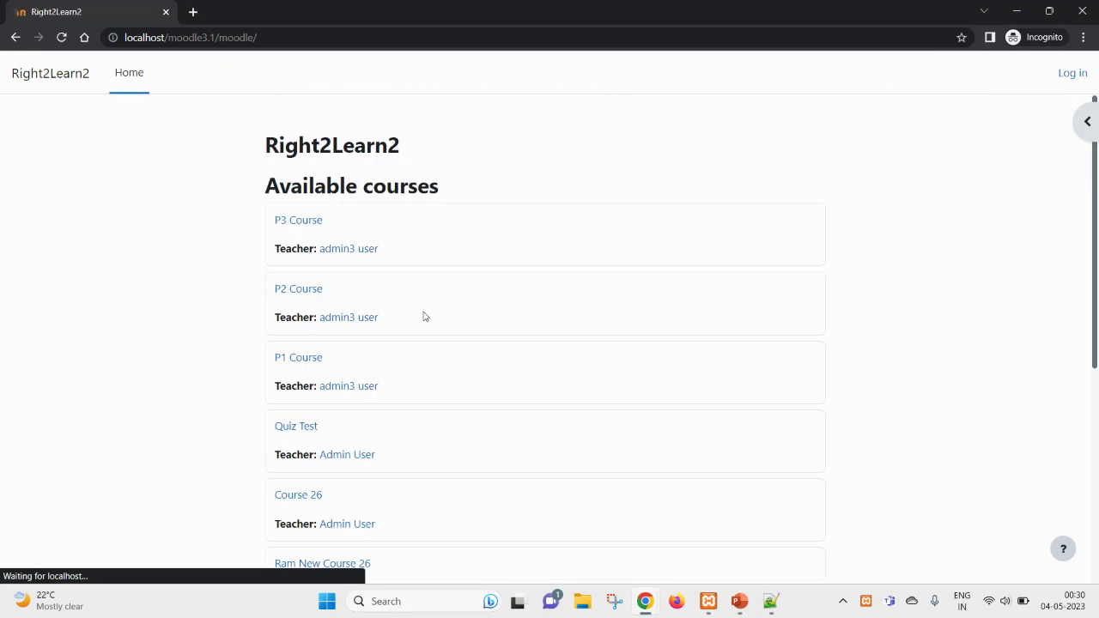
Log in as student01 with the student's password and open My courses.
click(1073, 74)
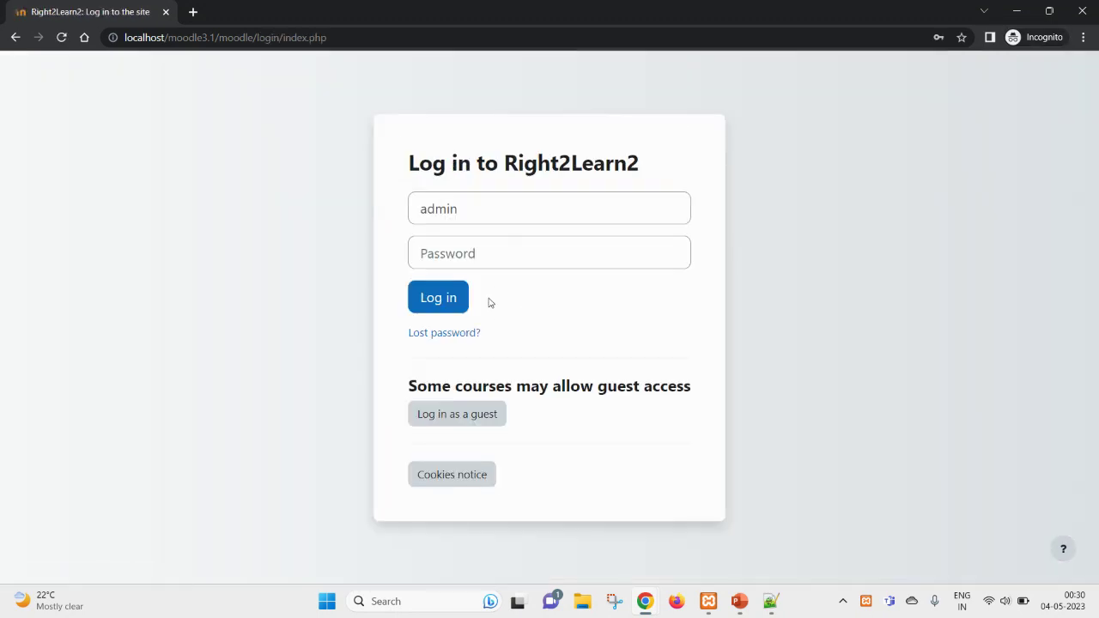
click(483, 206)
key(ctrl+a)
text(student01)
click(483, 256)
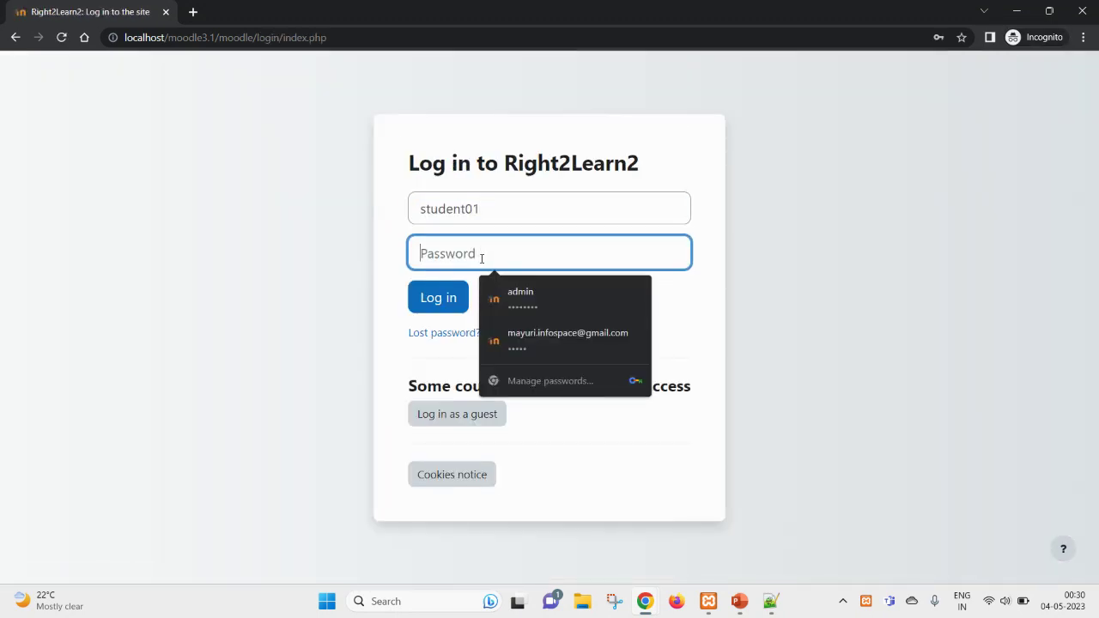
click(421, 301)
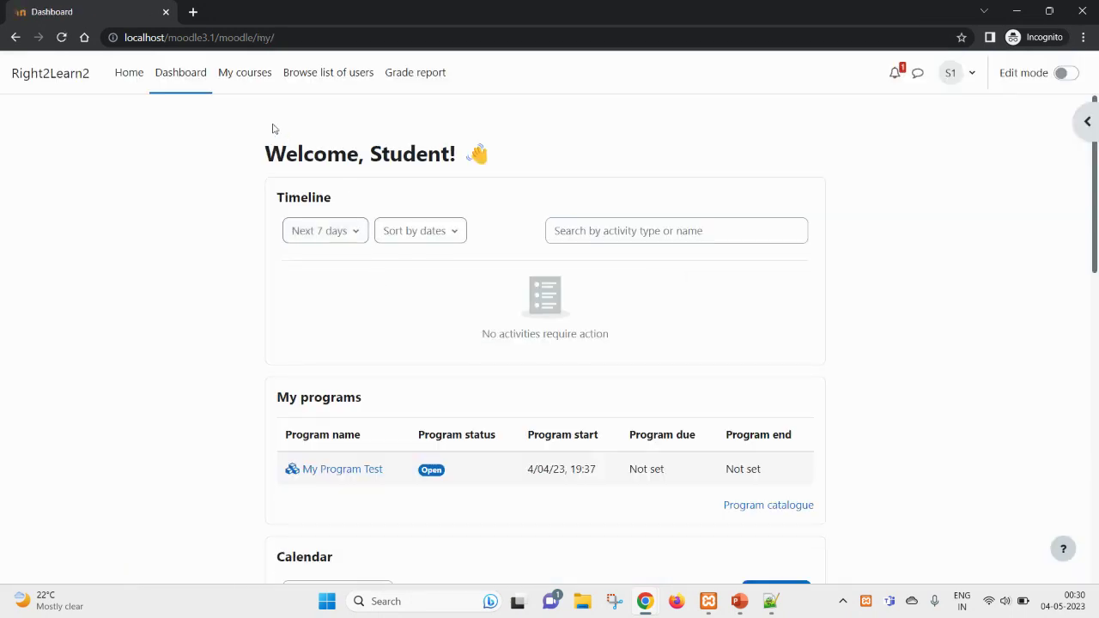
click(247, 78)
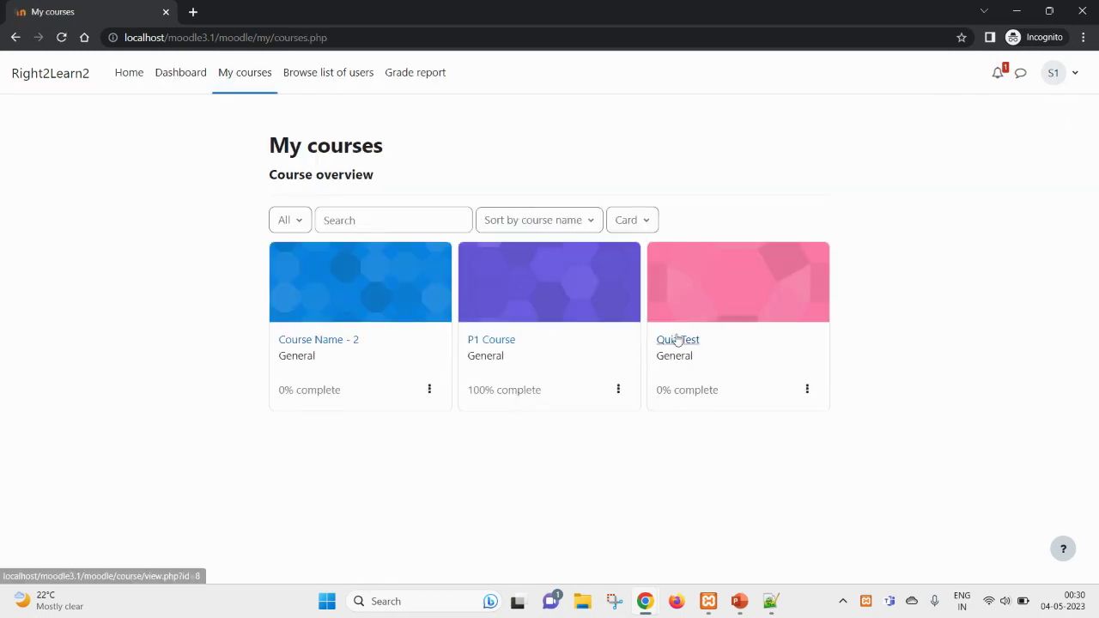
Open Quiz 2023 from the Quiz Test course and read its Safe Exam Browser requirement notice.
drag(695, 341, 663, 341)
click(688, 346)
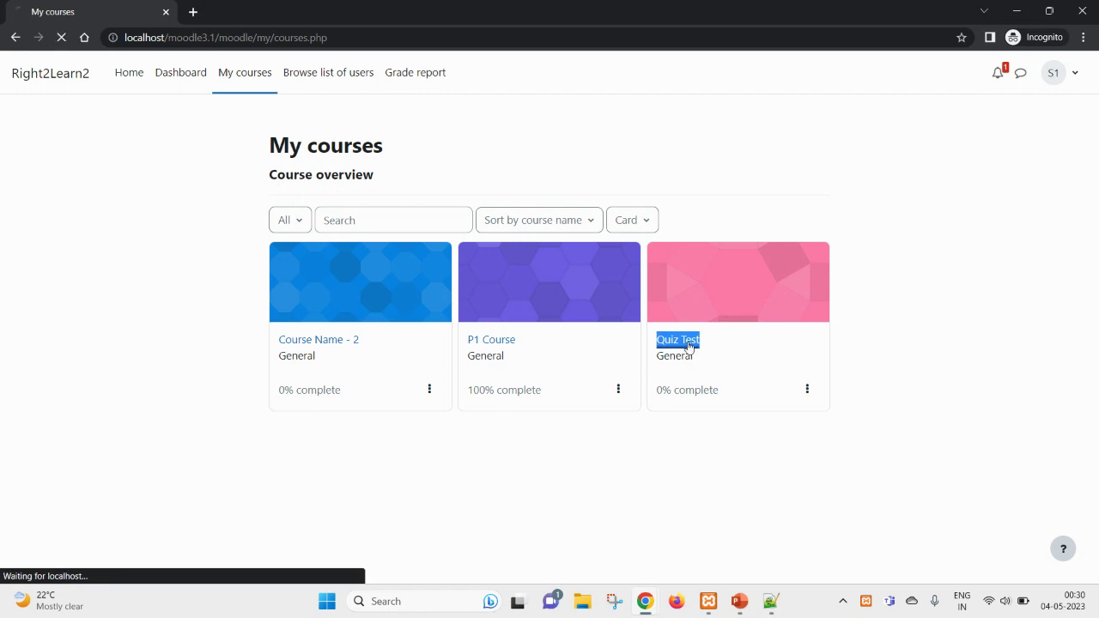
scroll(508, 407, down, 4)
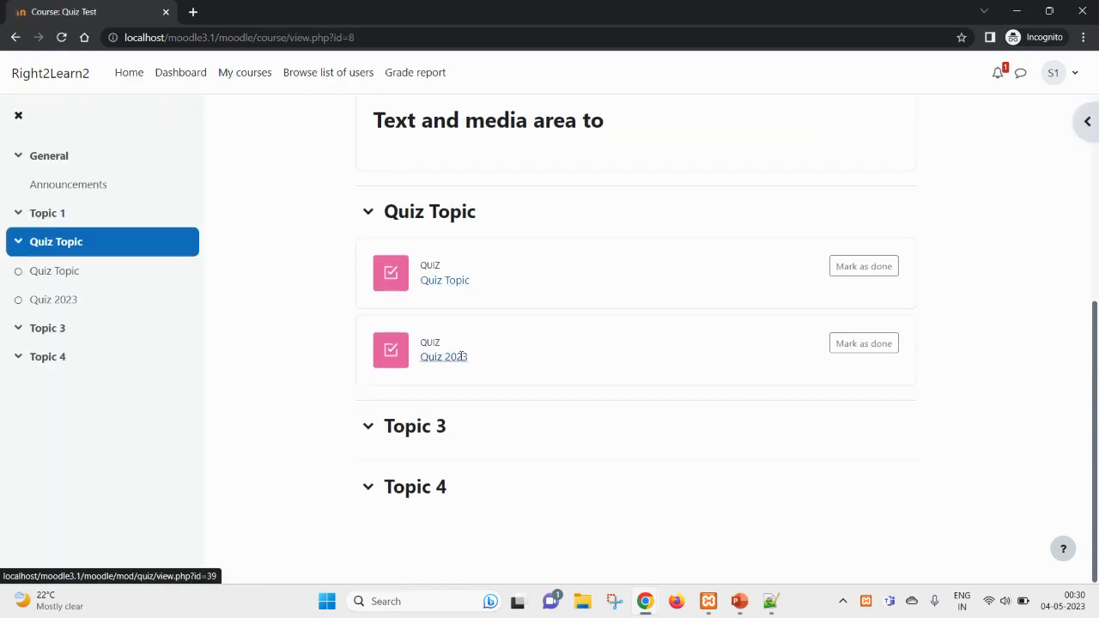
click(441, 366)
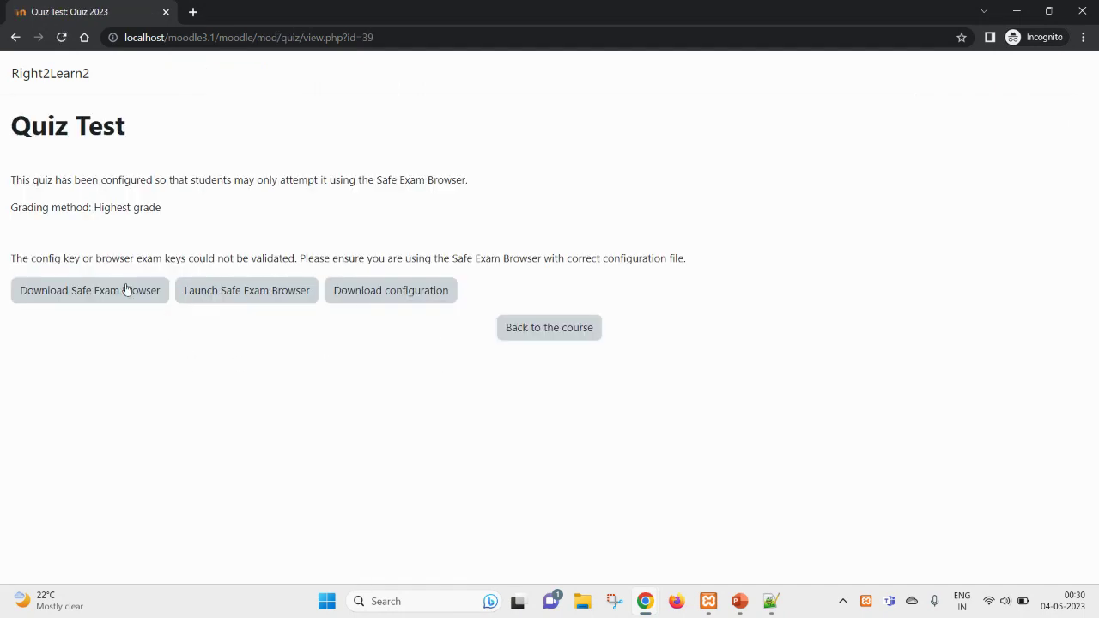
drag(14, 123, 141, 130)
click(48, 207)
drag(18, 183, 481, 183)
click(499, 185)
Go back to the Quiz Test course page and reopen Quiz 2023.
click(543, 342)
scroll(535, 350, down, 4)
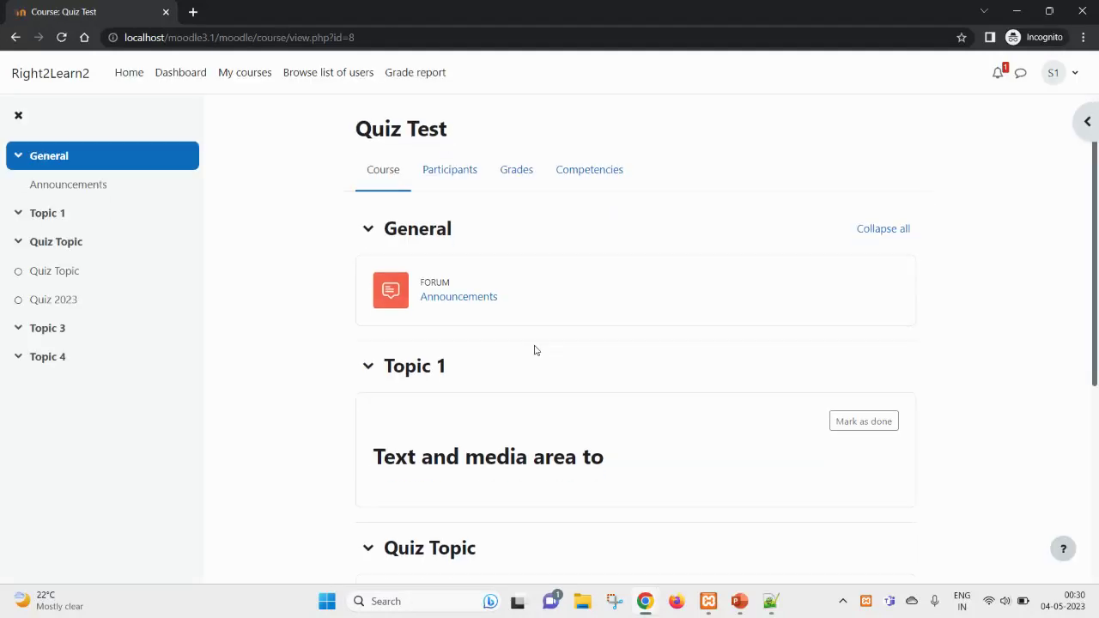
click(443, 356)
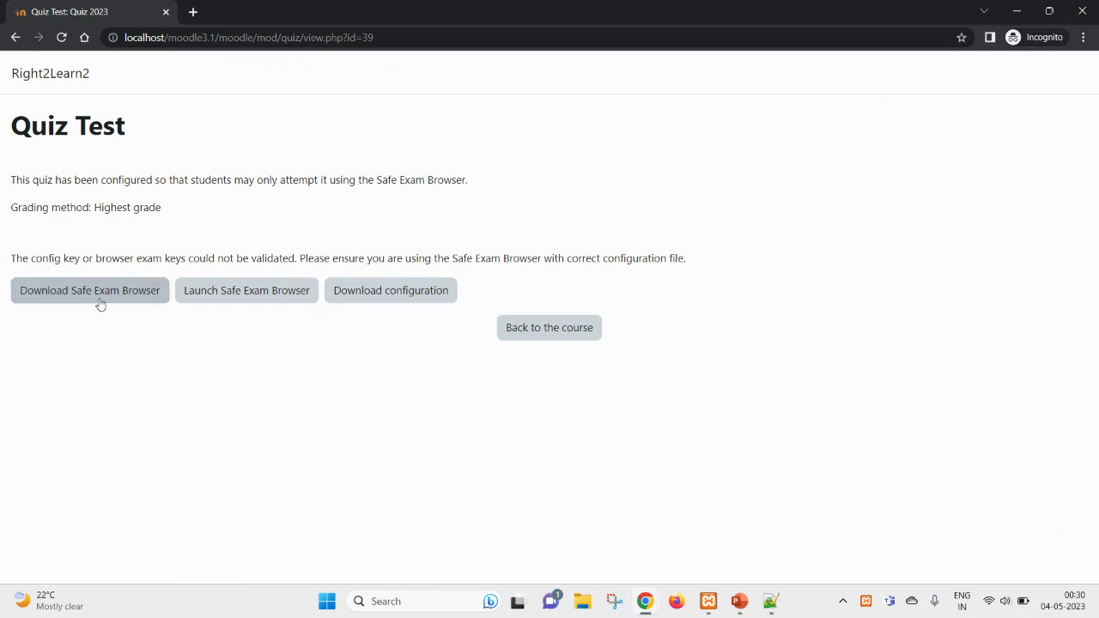
Follow Download Safe Exam Browser to the 3.5.0 Windows release page, select its URL, and return to the notes.
click(101, 305)
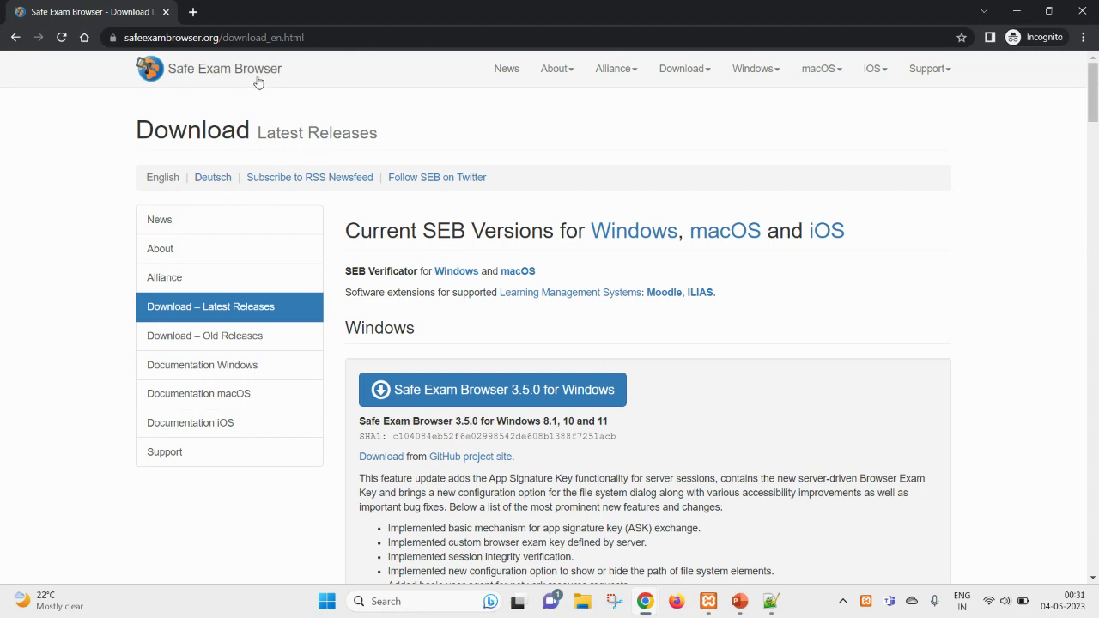
click(314, 34)
key(ctrl+c)
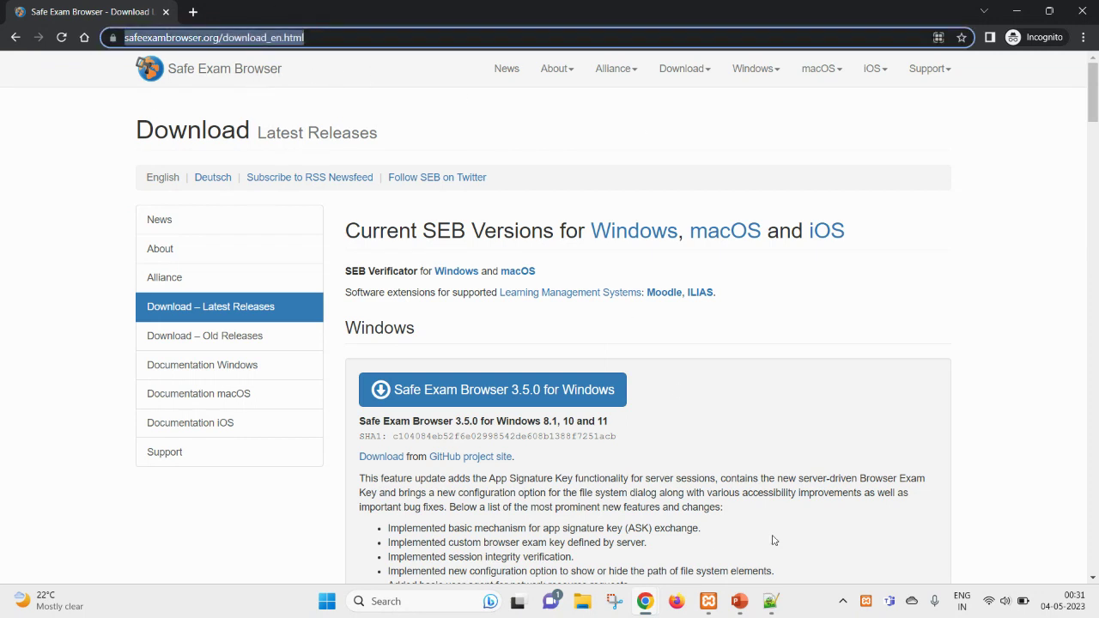
click(770, 603)
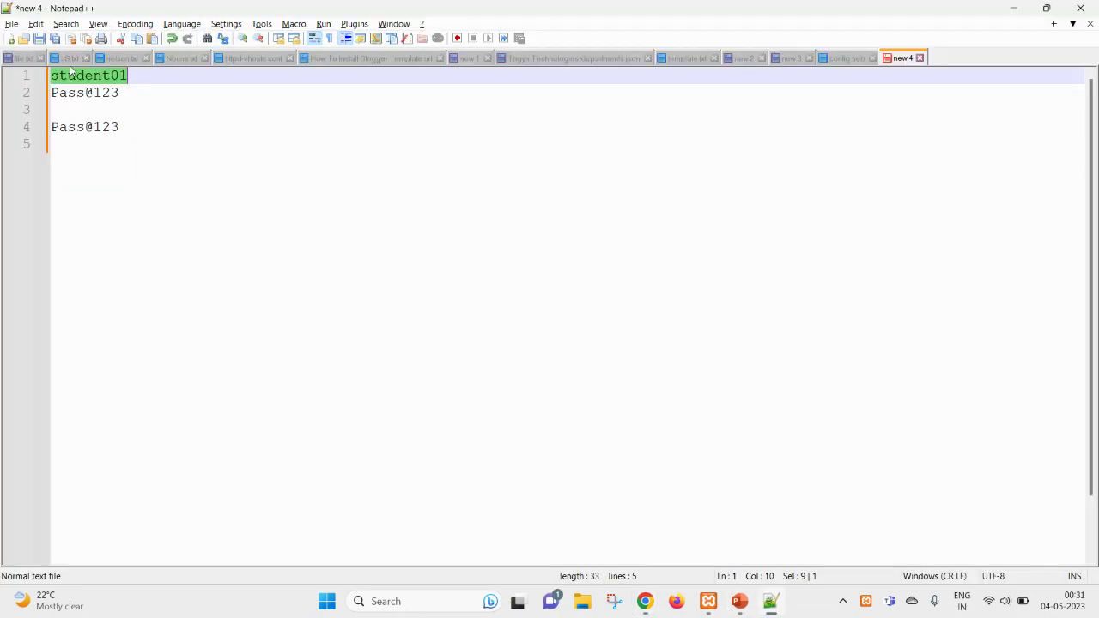
Paste the Safe Exam Browser download URL on line 6 of the notes.
click(200, 202)
key(Return)
key(ctrl+v)
key(Return)
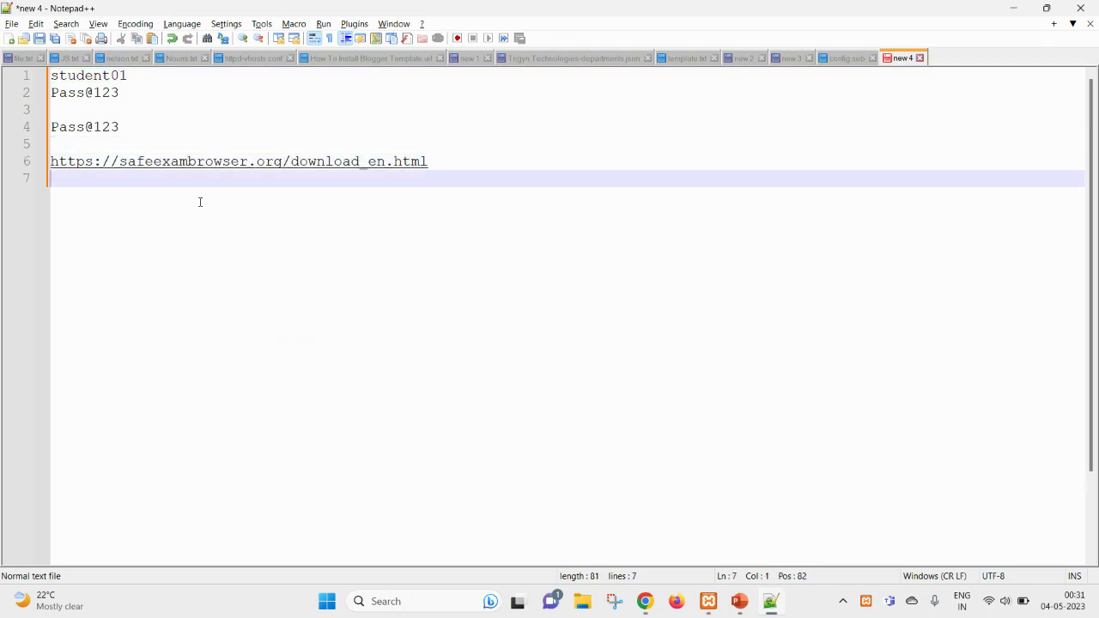
key(Return)
key(alt+Tab)
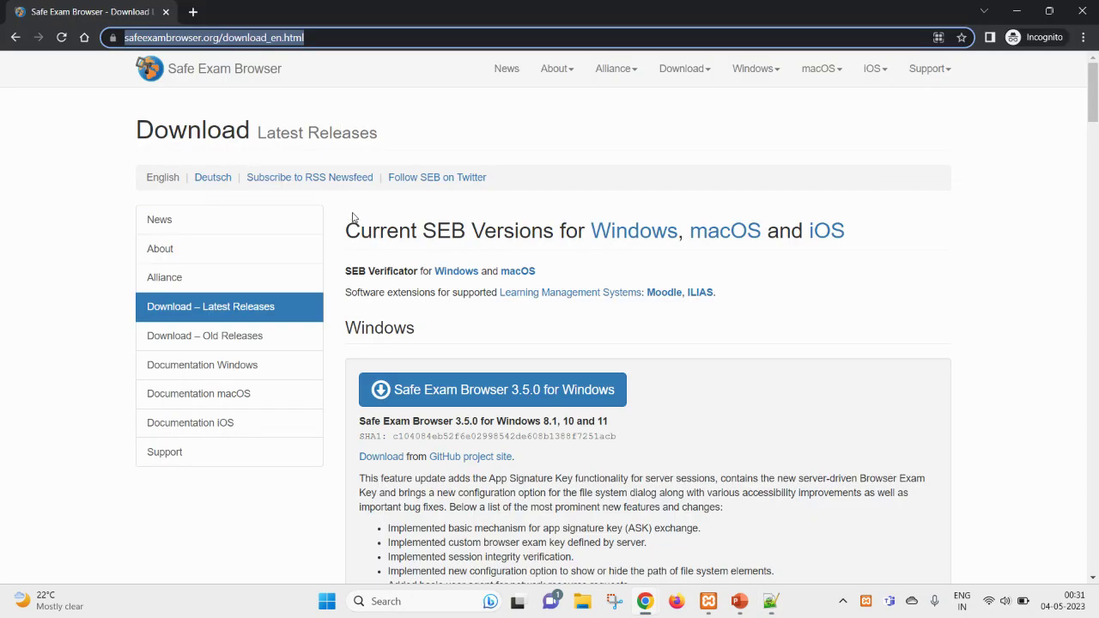
key(alt+Tab)
Add the Moodle Proctoring plugin URL on line 8, then return to the SEB download page.
mouse_move(645, 601)
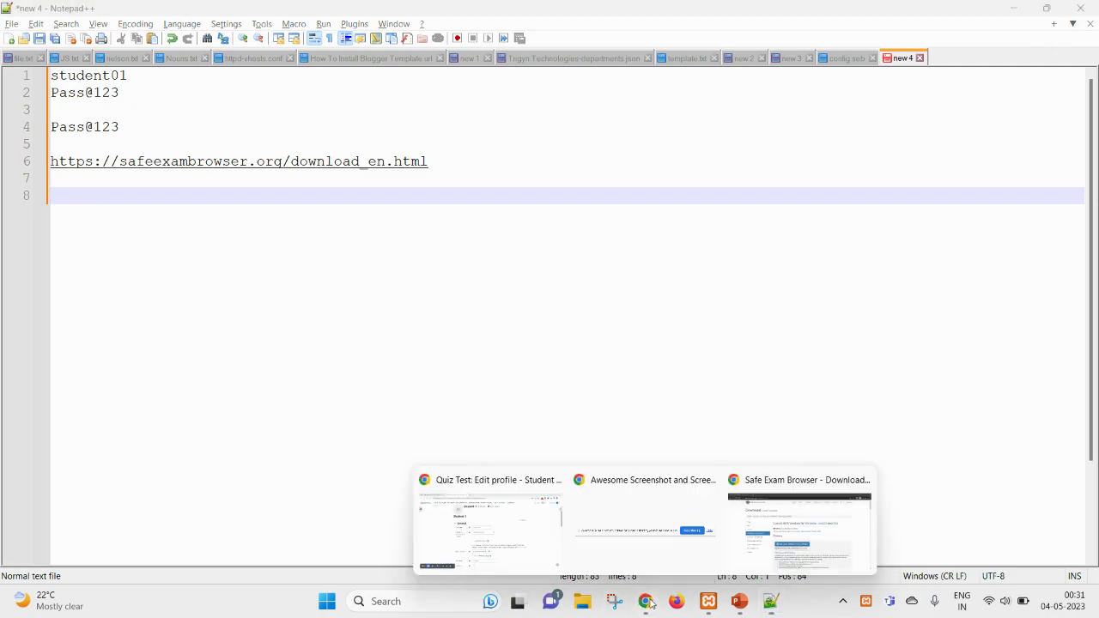
click(466, 523)
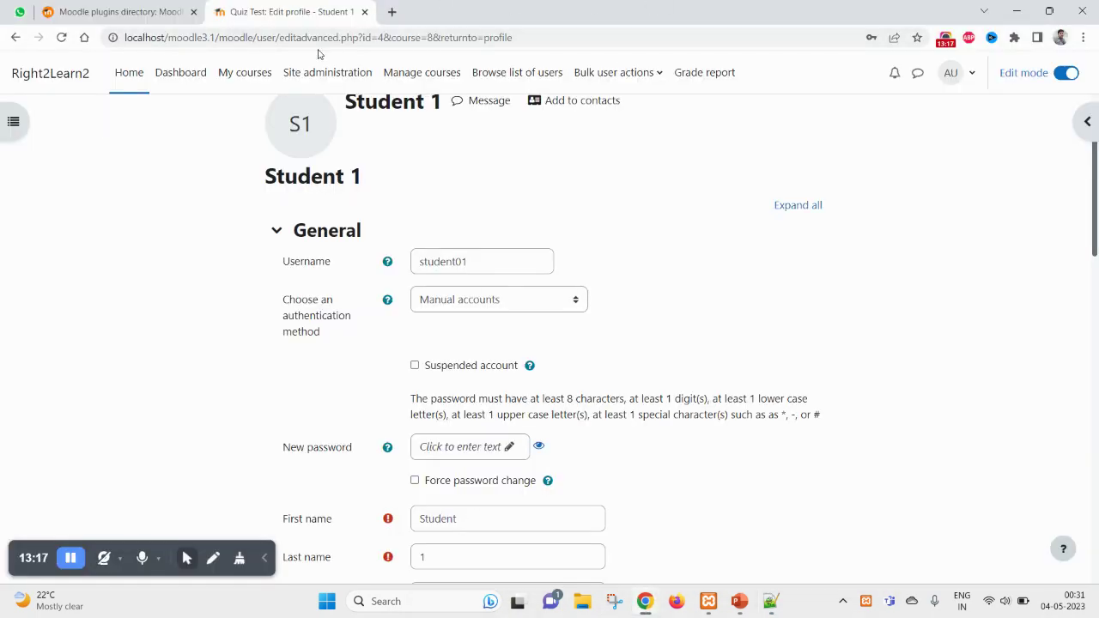
key(ctrl+Tab)
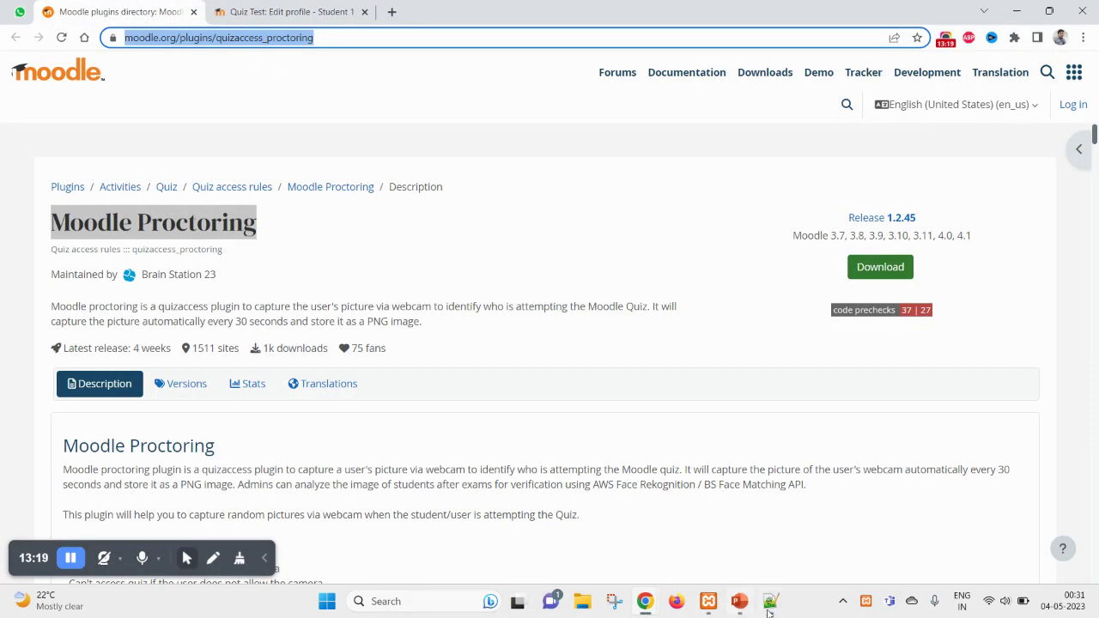
click(770, 601)
text(https://moodle.org/plugins/quizaccess_proctoring)
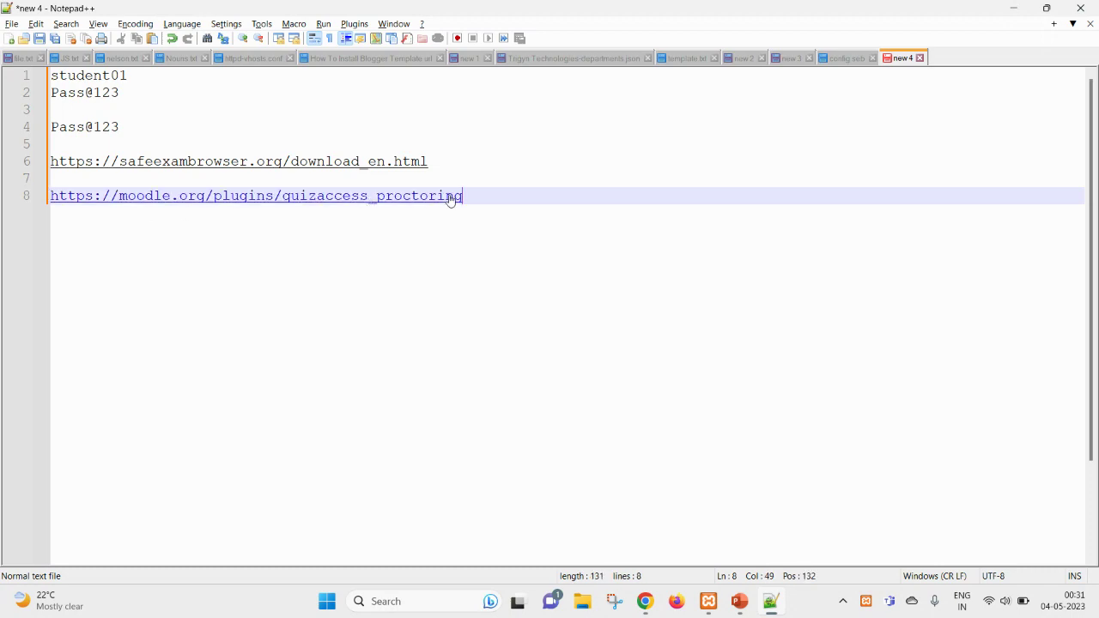
key(alt+Tab)
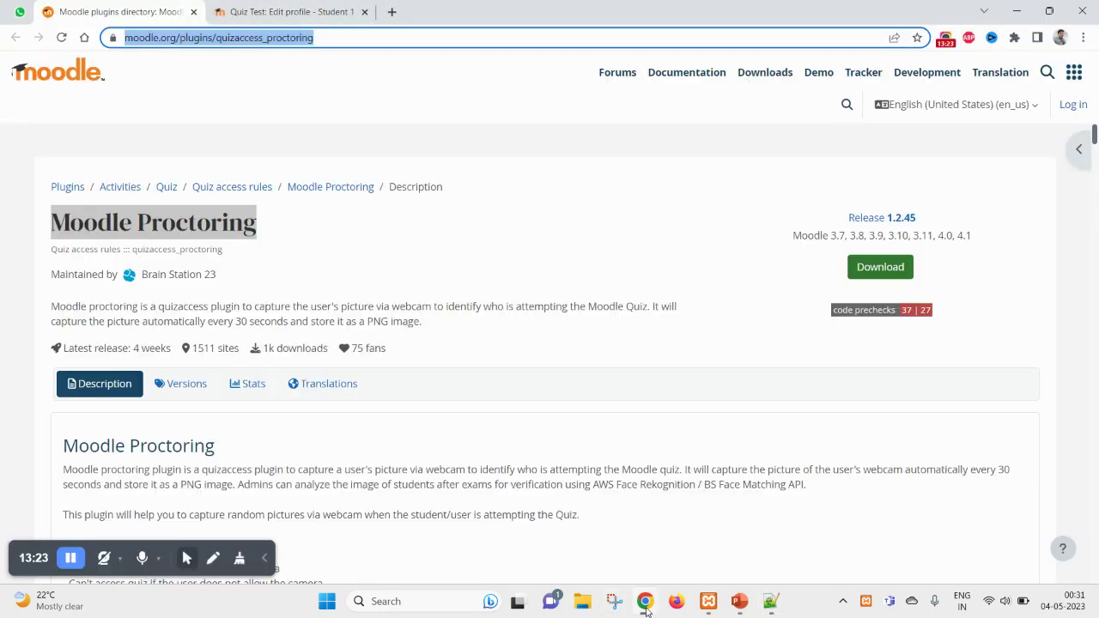
mouse_move(650, 605)
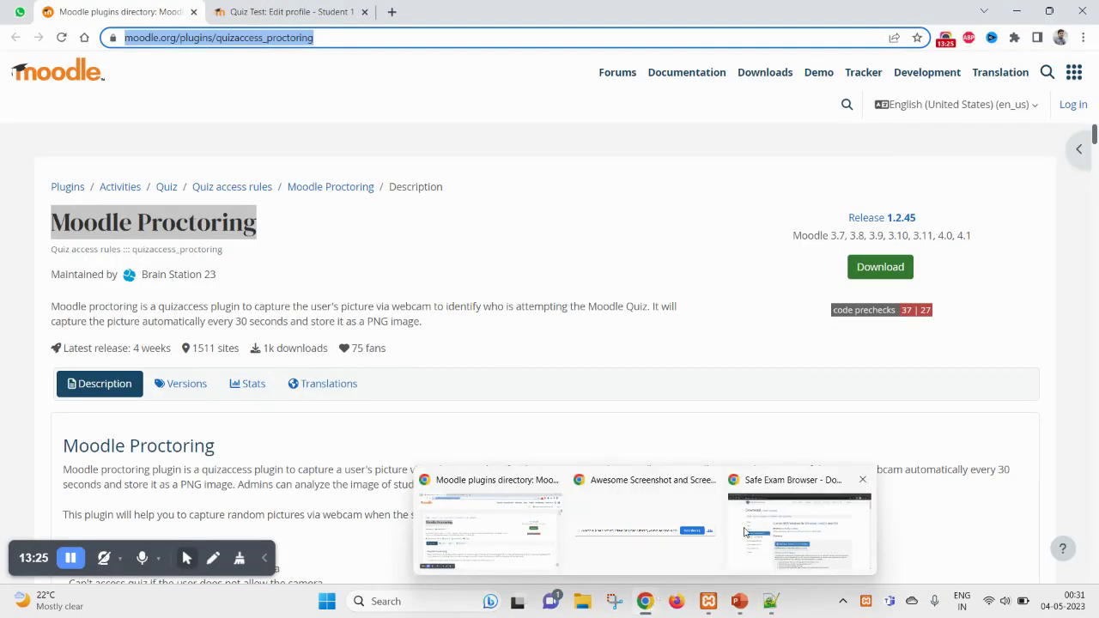
click(747, 532)
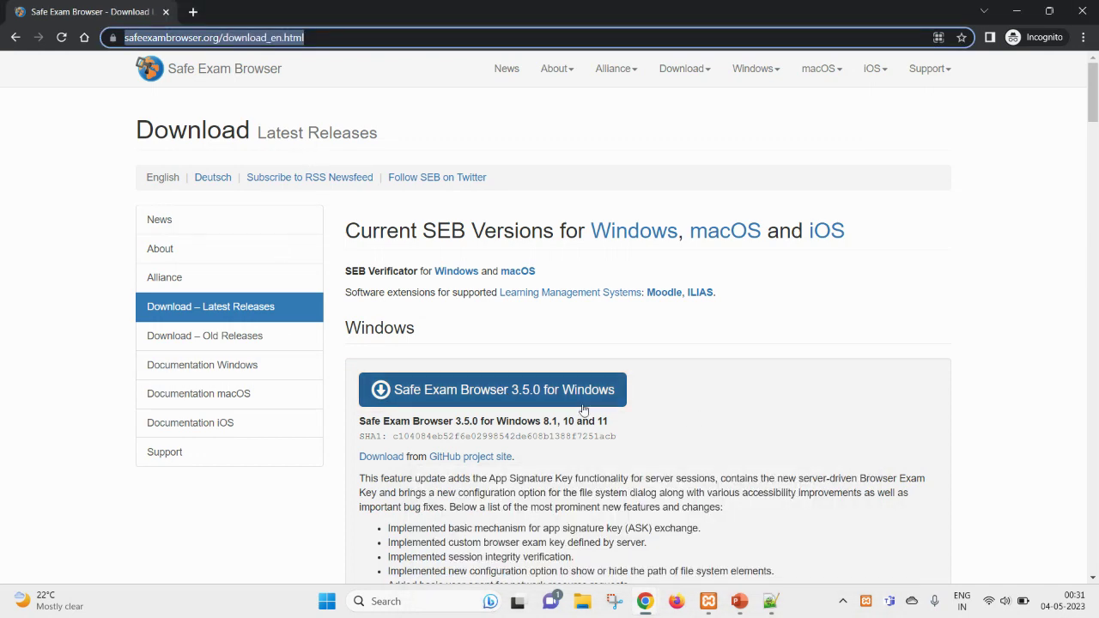
Start the SEB 3.5.0 Windows installer download, cancel it, and close the SourceForge tab.
click(496, 391)
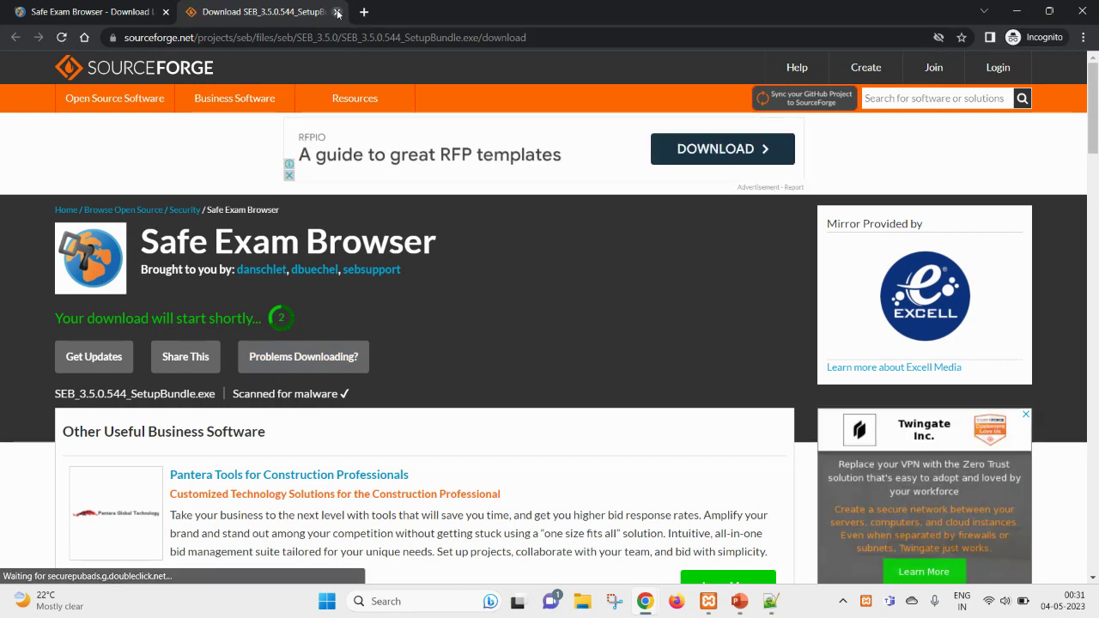
click(1084, 37)
mouse_move(967, 140)
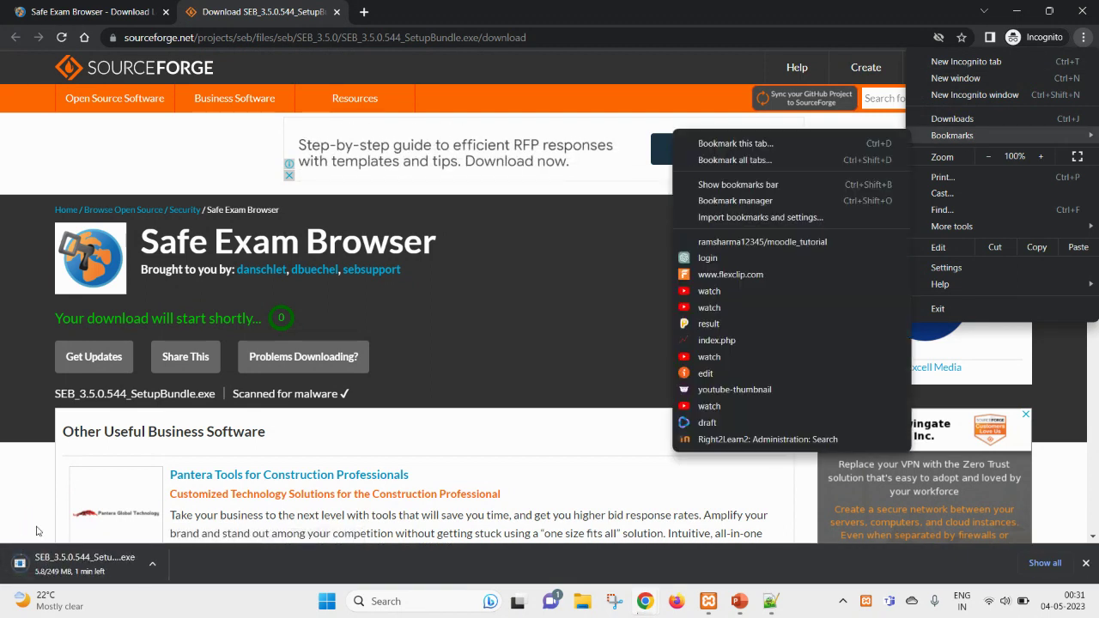
click(151, 565)
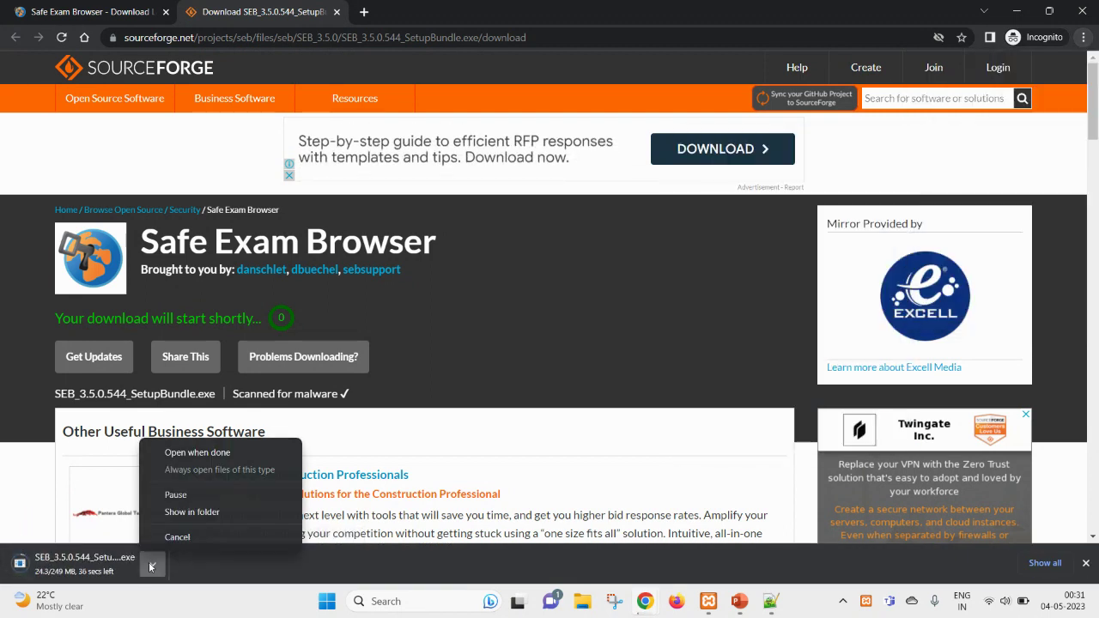
click(183, 537)
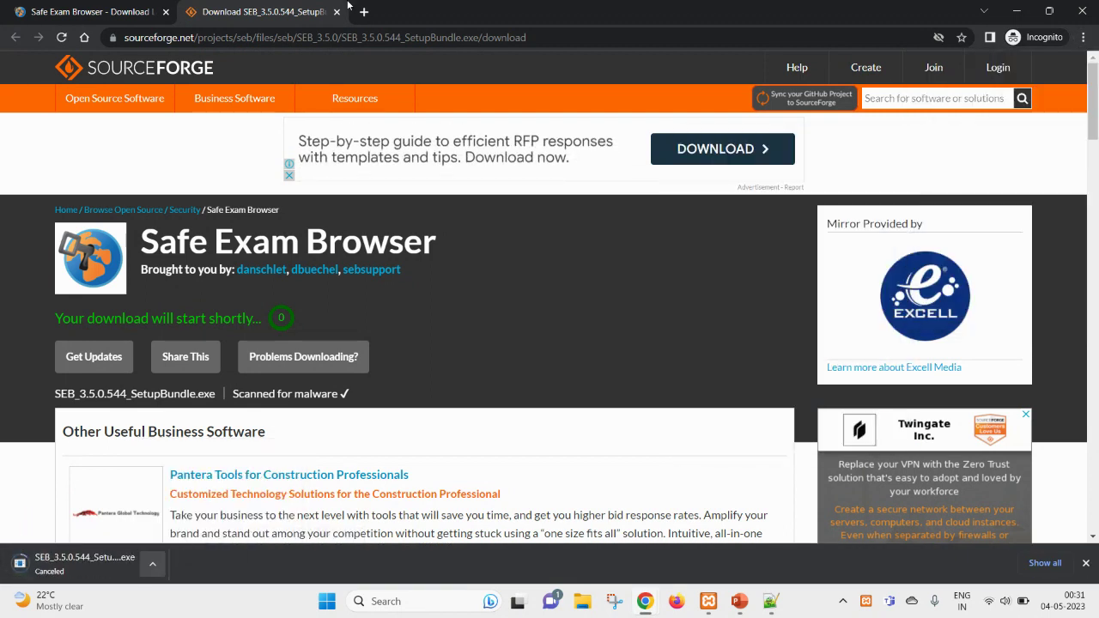
click(341, 12)
Show the downloaded proctoring plugin zip in its folder from Chrome's Downloads list.
click(1083, 39)
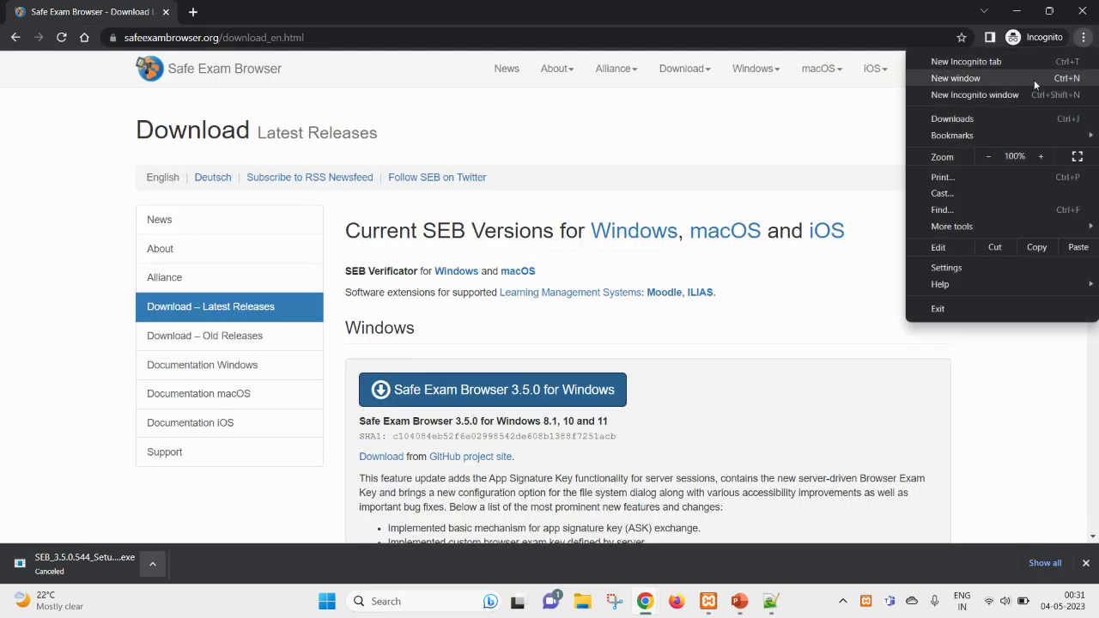
click(951, 117)
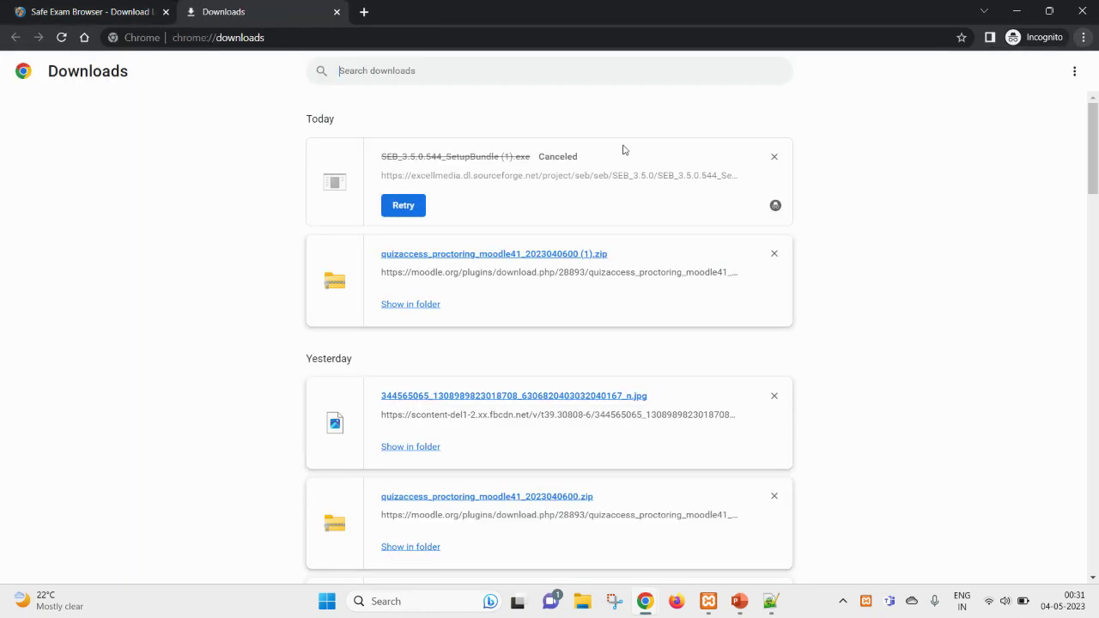
click(401, 305)
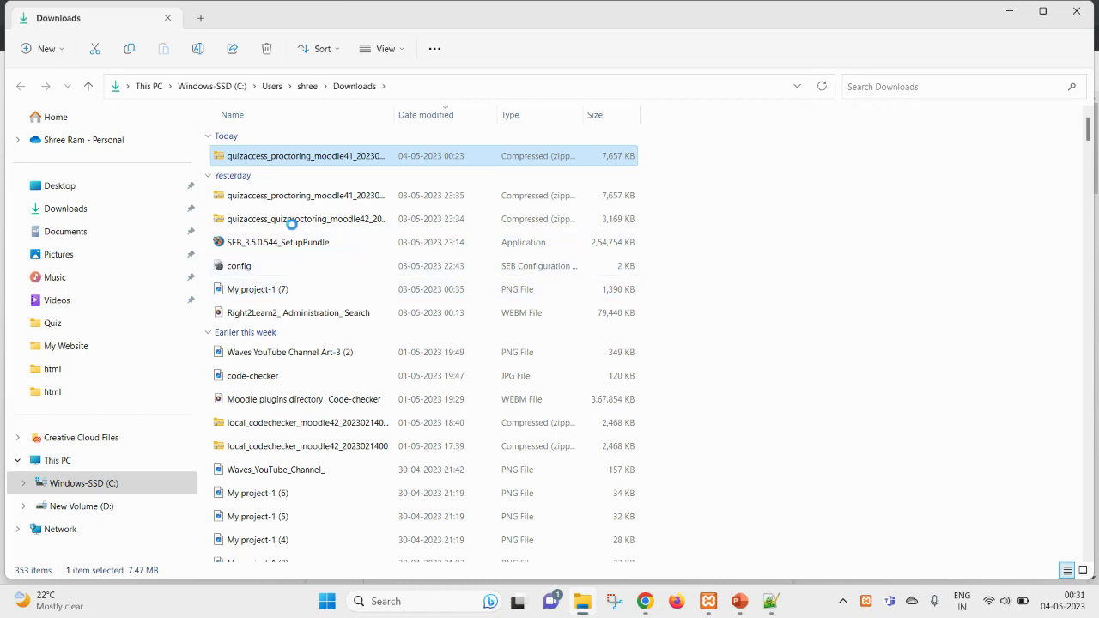
Select SEB_3.5.0.544_SetupBundle in Downloads to confirm it, then close the folder window.
click(250, 245)
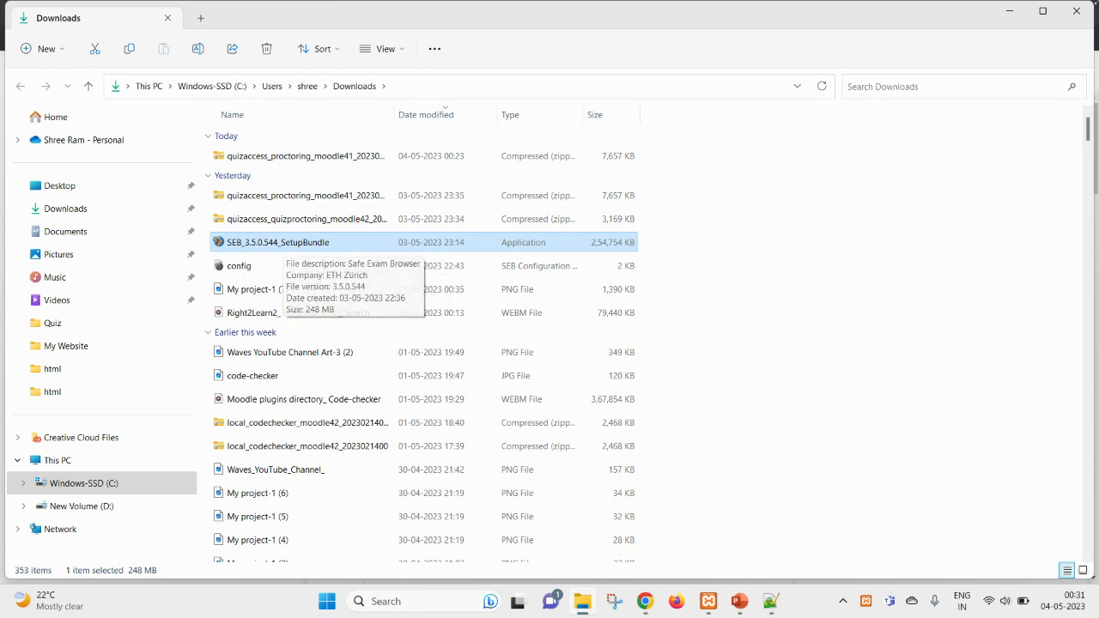
click(1074, 12)
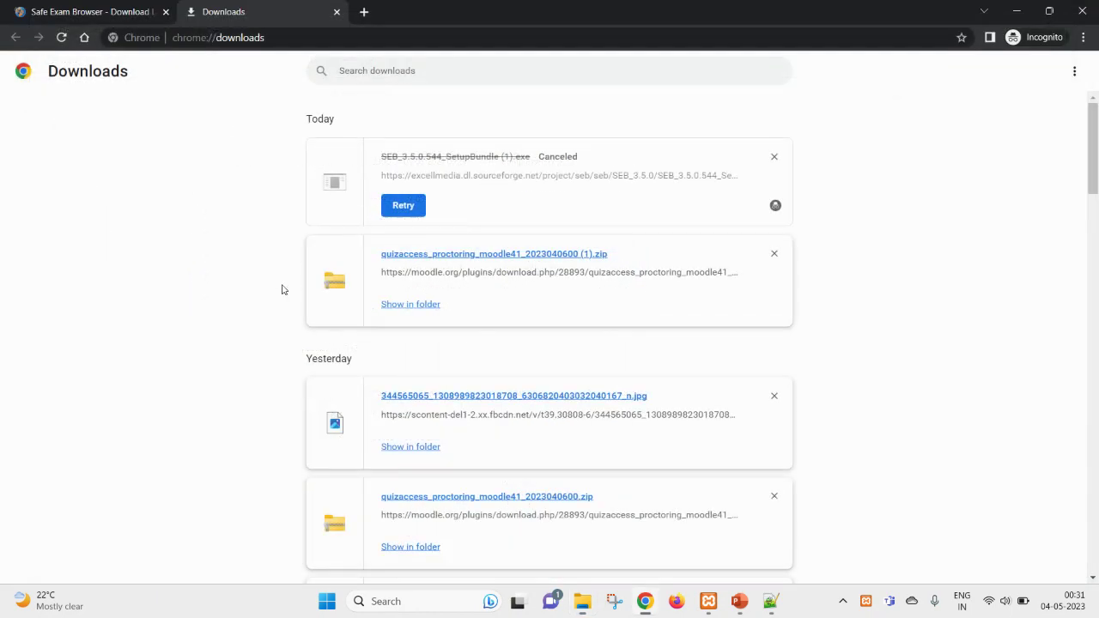
Take the first Chrome tab back to the Quiz Test page, then show the Moodle Proctoring 1.2.45 plugin page.
click(117, 8)
click(15, 37)
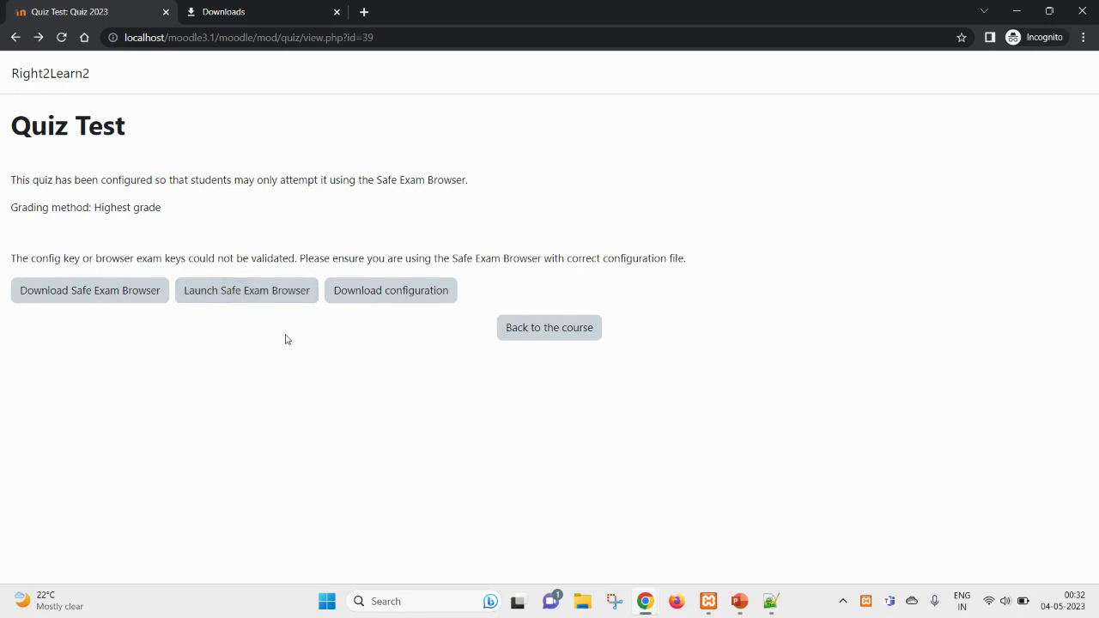
mouse_move(653, 607)
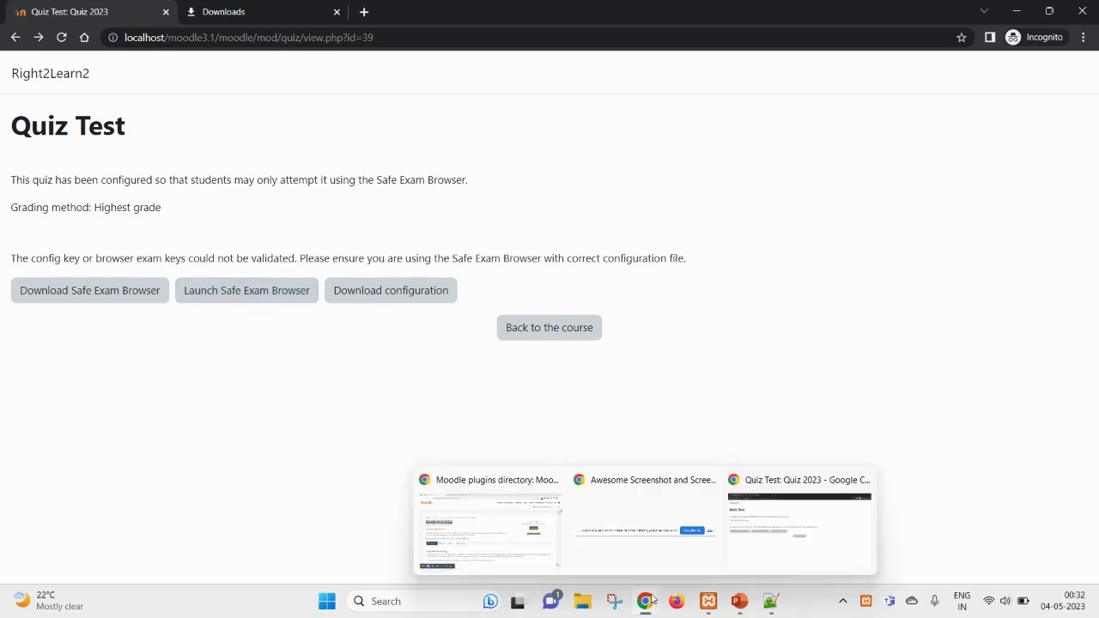
click(659, 536)
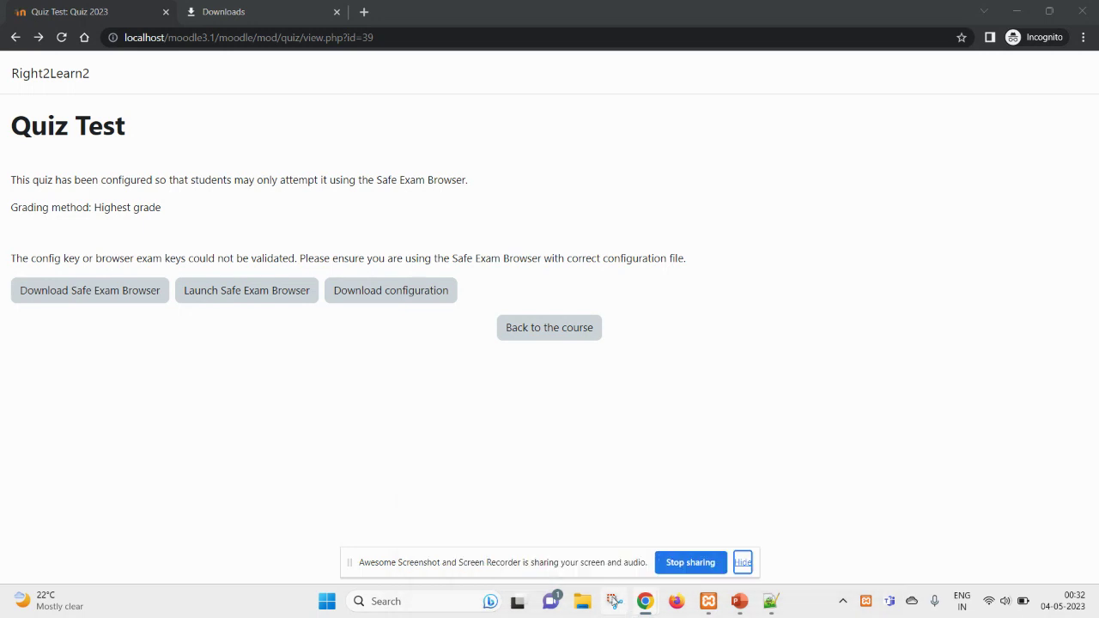
mouse_move(644, 604)
click(513, 556)
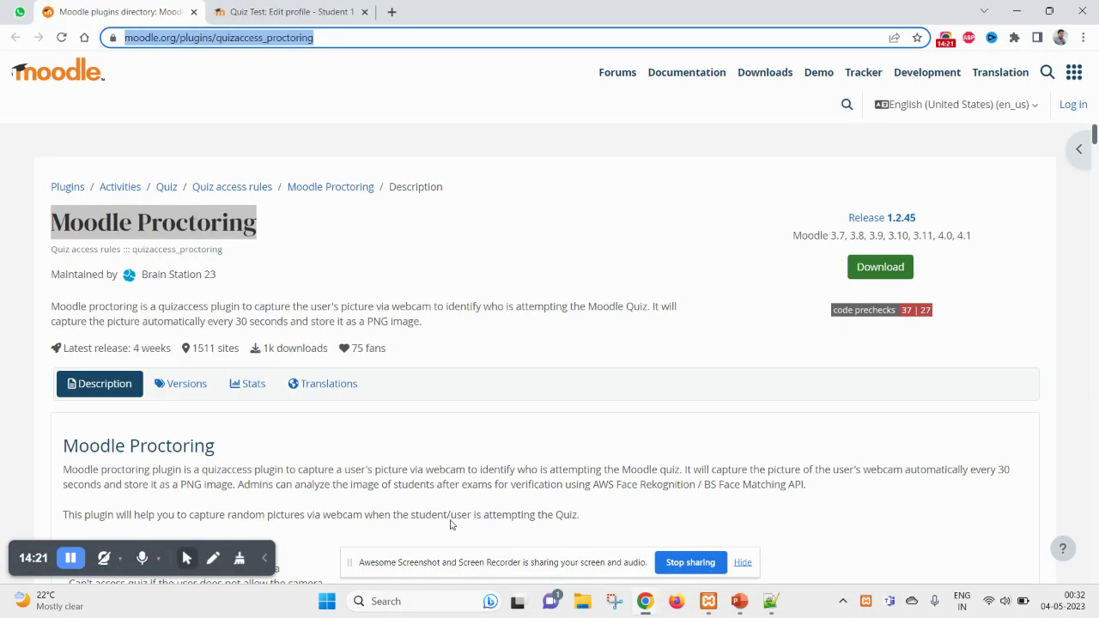
click(84, 563)
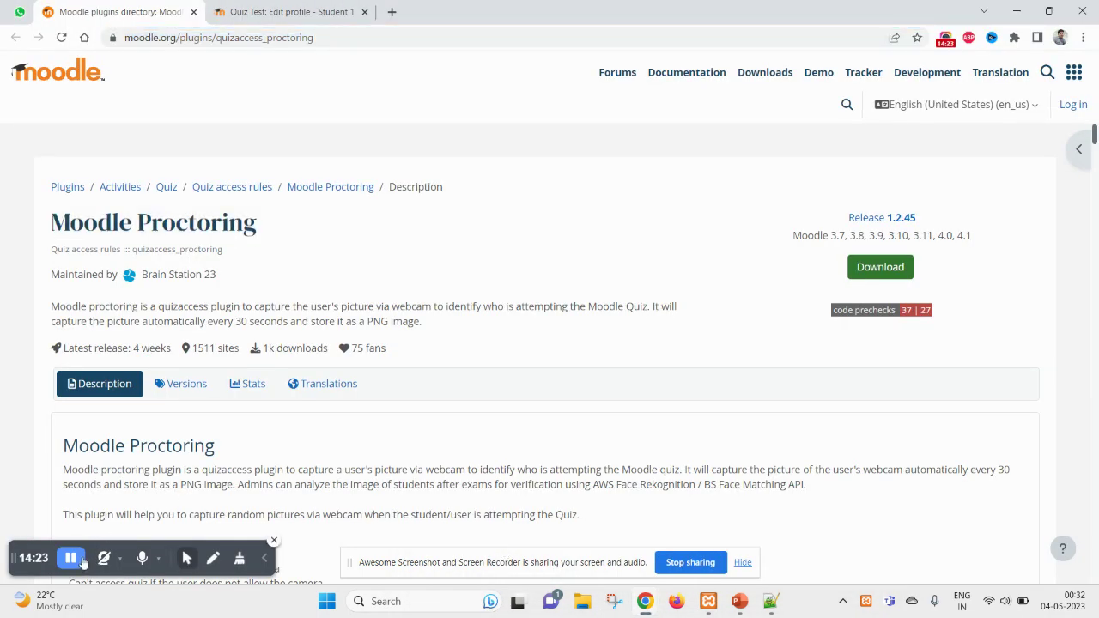